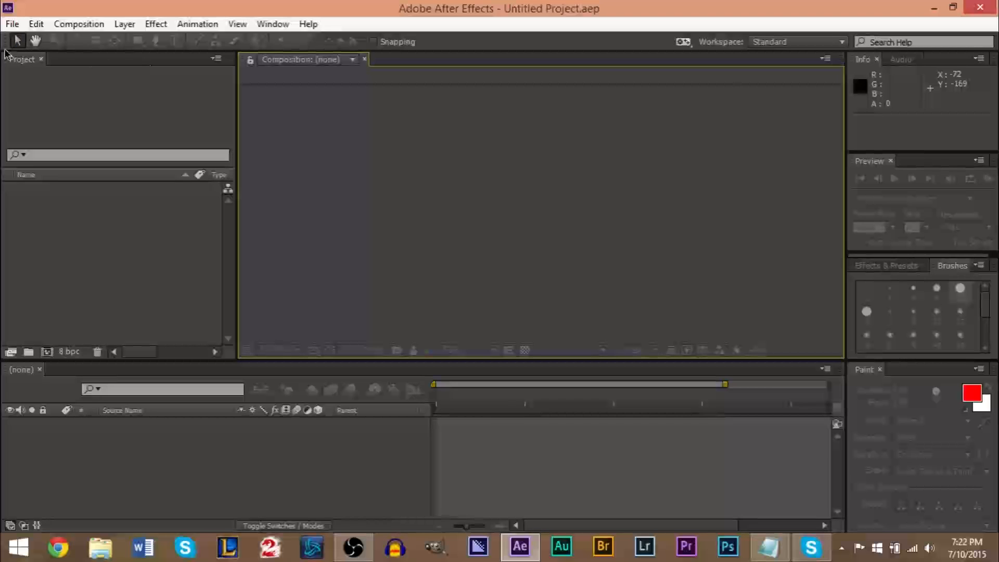
Step: Create a new 1920 x 1080 px composition at 29.97 fps with a duration of 0;00;30;00
{"action": "left_click", "coordinate": [71, 26]}
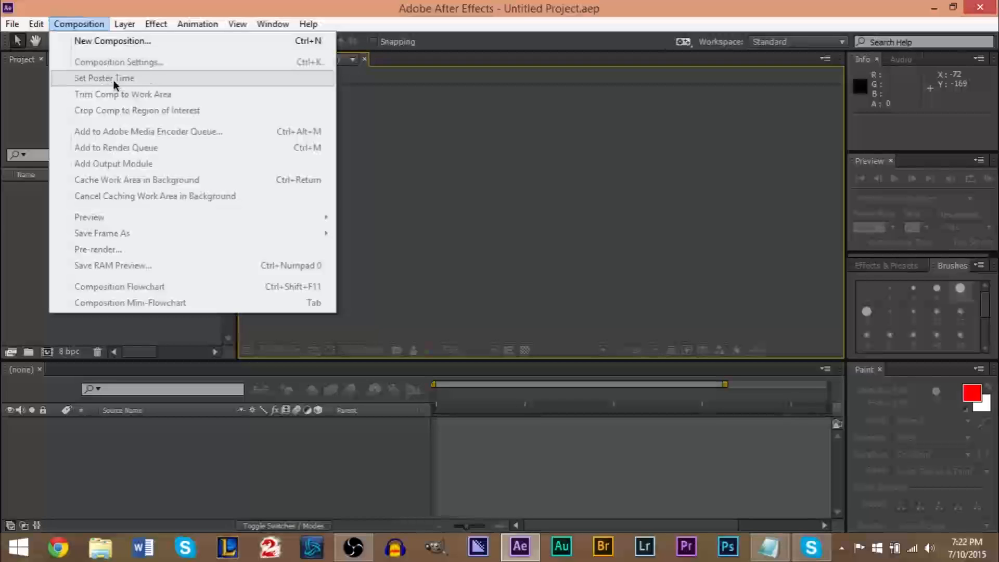
{"action": "left_click", "coordinate": [119, 42]}
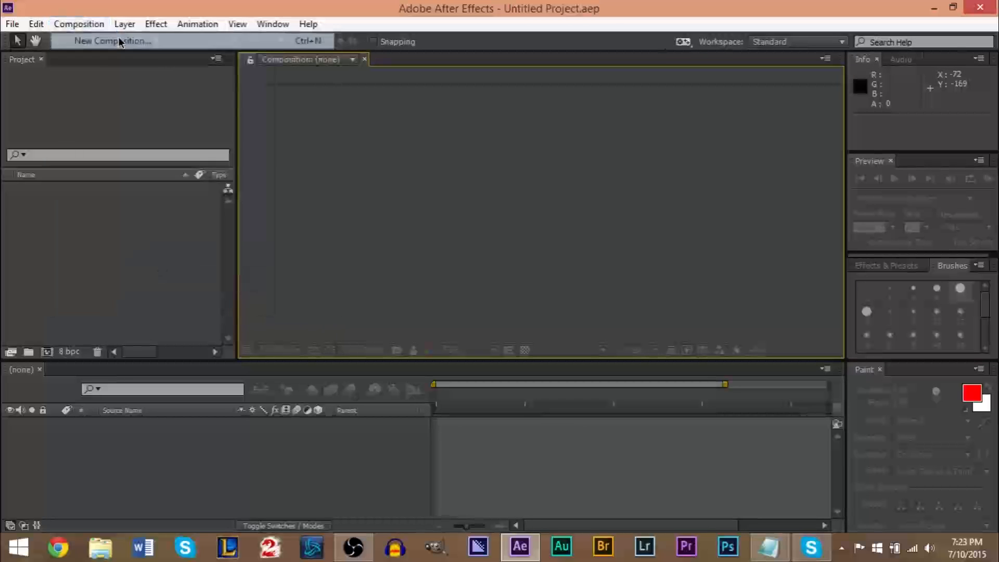
{"action": "left_click_drag", "start_coordinate": [386, 91], "coordinate": [462, 93]}
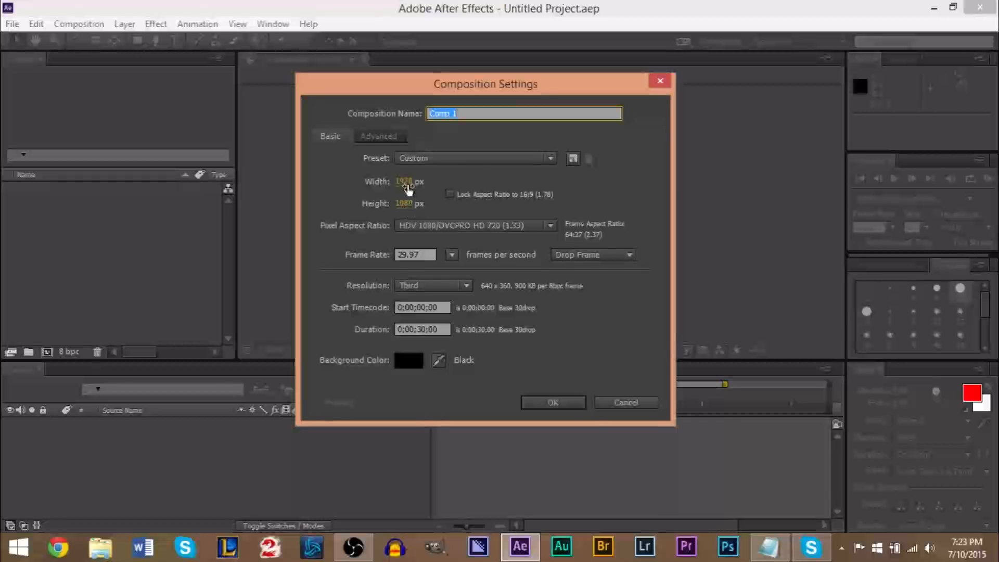
{"action": "left_click_drag", "start_coordinate": [517, 88], "coordinate": [537, 103]}
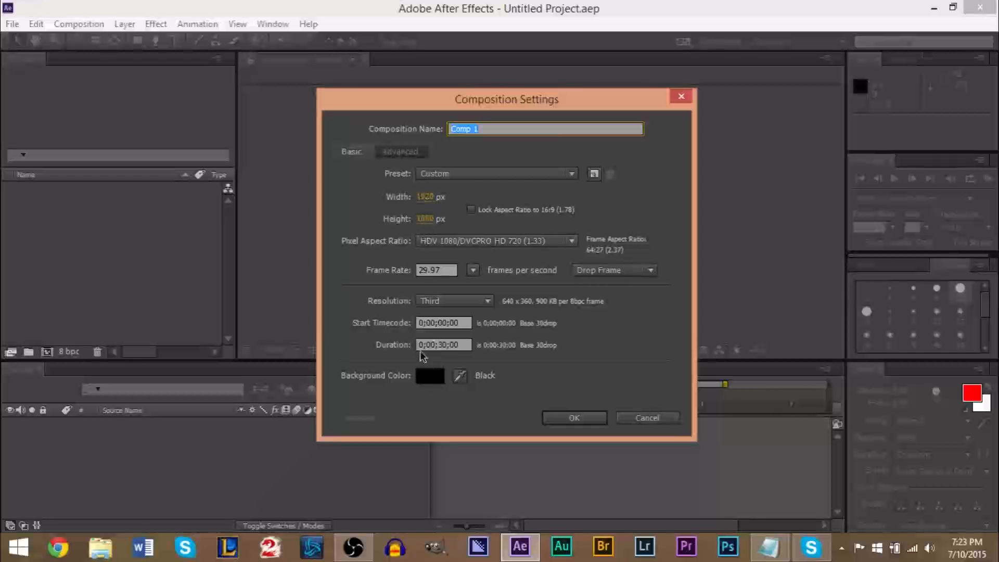
{"action": "left_click", "coordinate": [443, 345]}
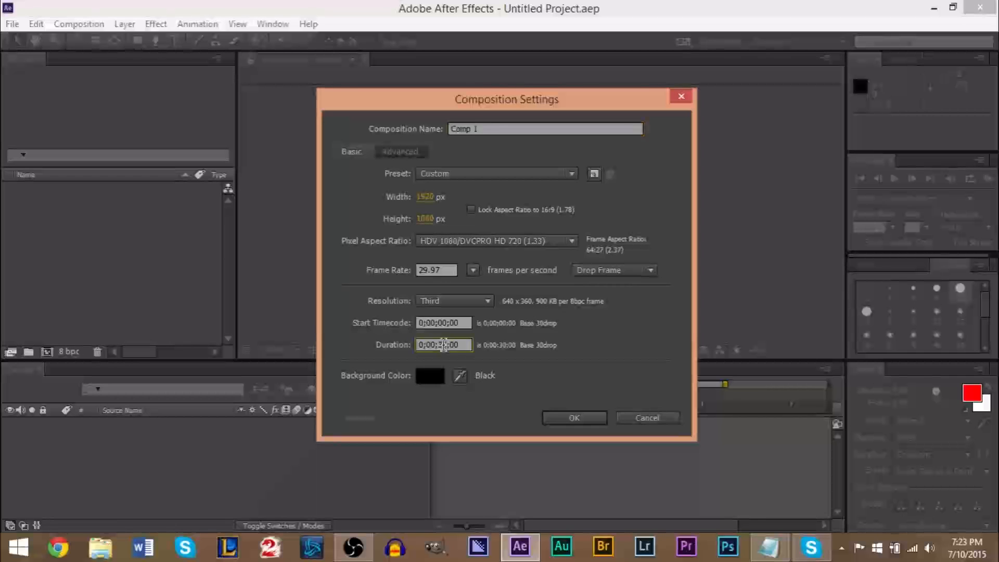
{"action": "left_click", "coordinate": [562, 417]}
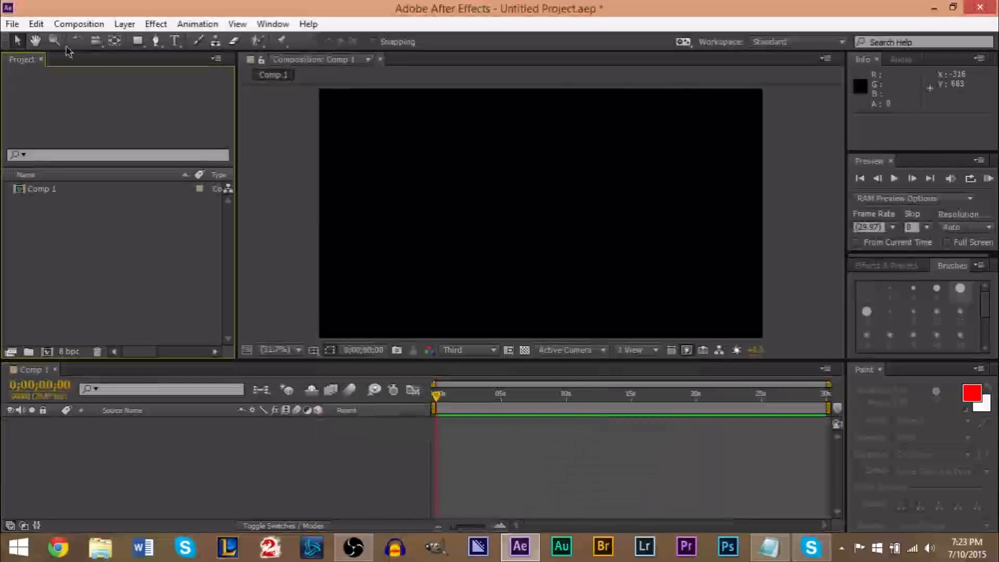
Step: Import the Tyria world map JPG from the Desktop folder into the project
{"action": "left_click", "coordinate": [12, 24]}
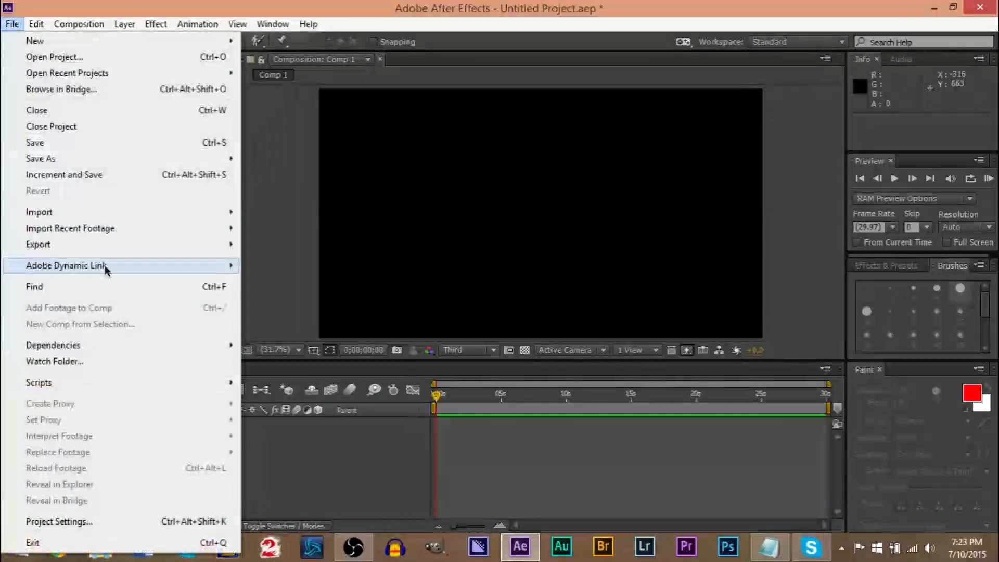
{"action": "mouse_move", "coordinate": [156, 212]}
{"action": "left_click", "coordinate": [270, 212]}
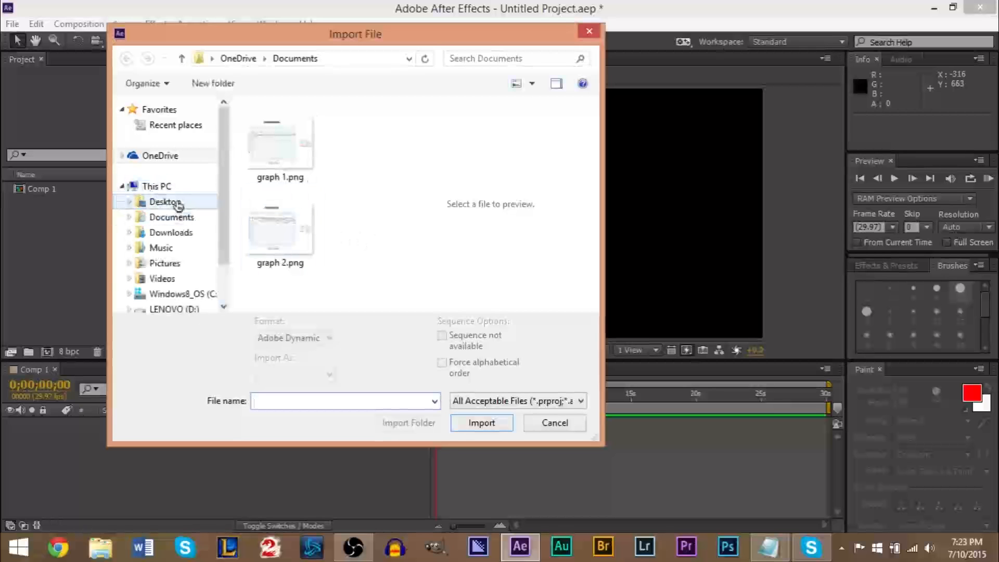
{"action": "left_click", "coordinate": [176, 203]}
{"action": "left_click_drag", "start_coordinate": [376, 117], "coordinate": [375, 294]}
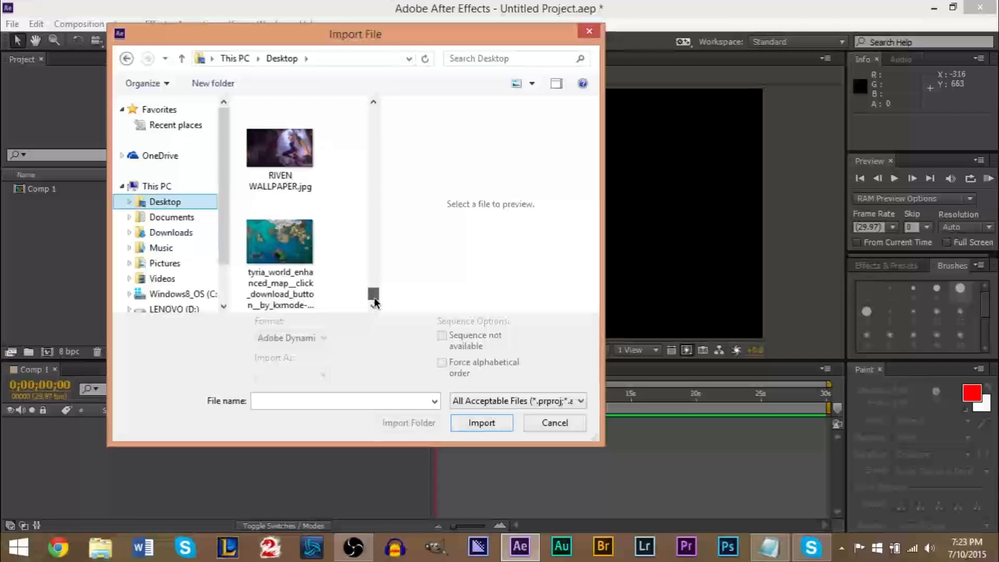
{"action": "double_click", "coordinate": [264, 248]}
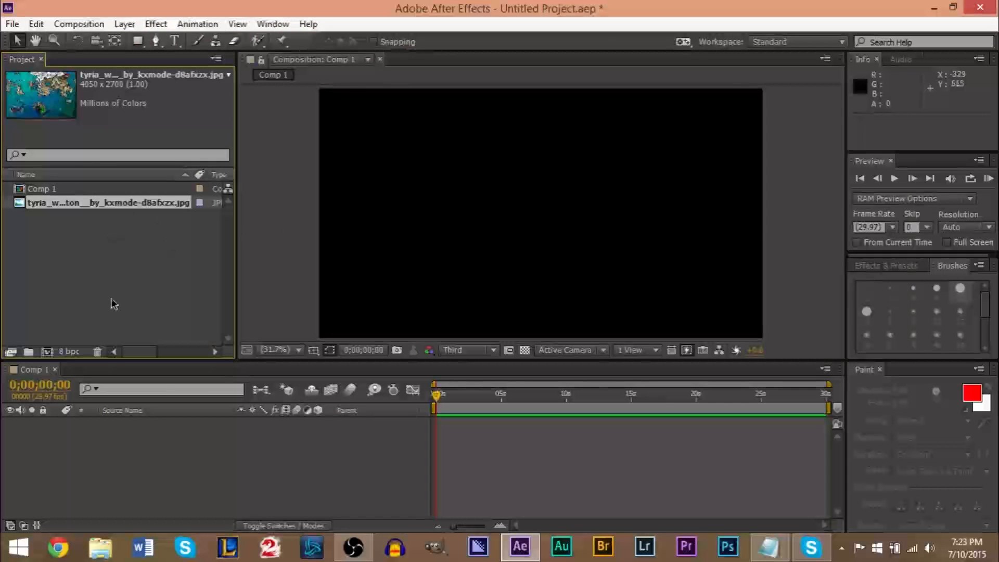
Step: Place the map image in Comp 1 and move it to align its upper-left corner with the frame's corner
{"action": "left_click_drag", "start_coordinate": [61, 207], "coordinate": [523, 260]}
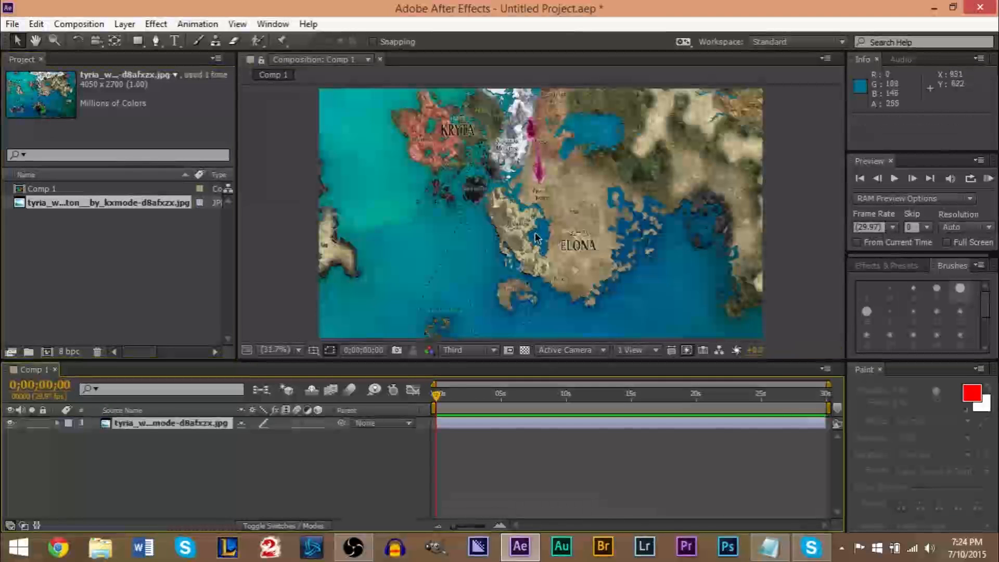
{"action": "left_click_drag", "start_coordinate": [489, 208], "coordinate": [619, 326]}
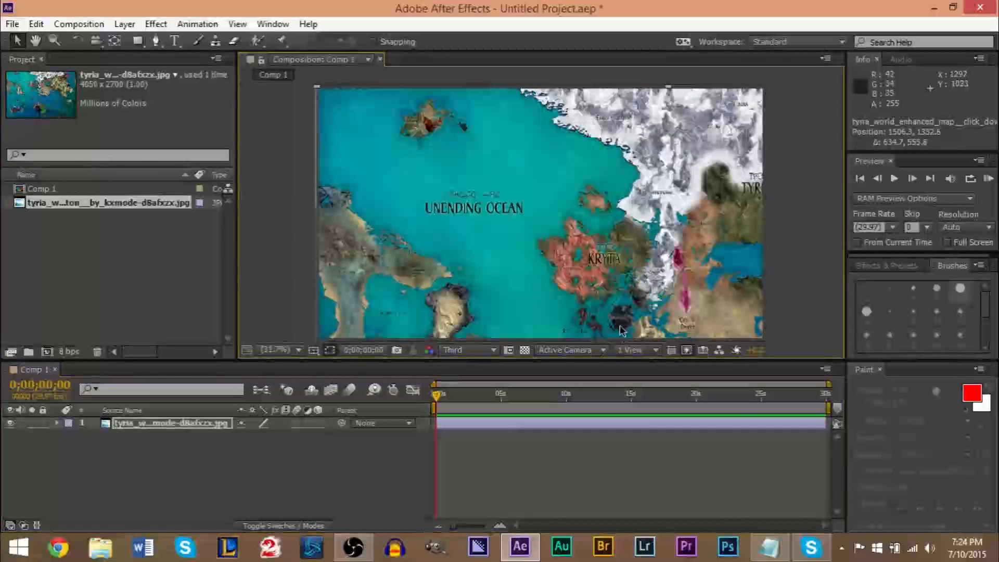
{"action": "left_click_drag", "start_coordinate": [634, 259], "coordinate": [540, 198]}
{"action": "double_click", "coordinate": [540, 196]}
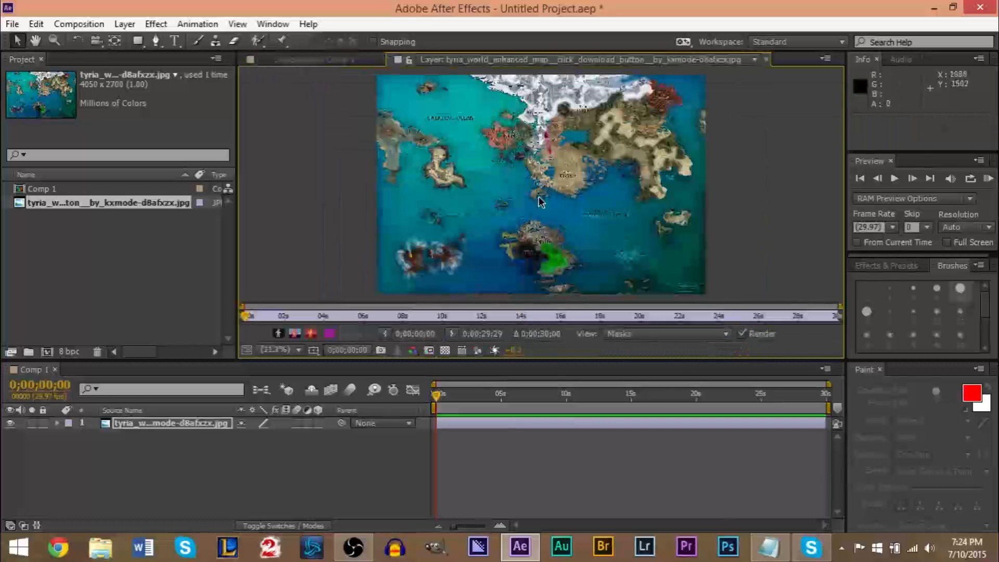
{"action": "left_click", "coordinate": [766, 62]}
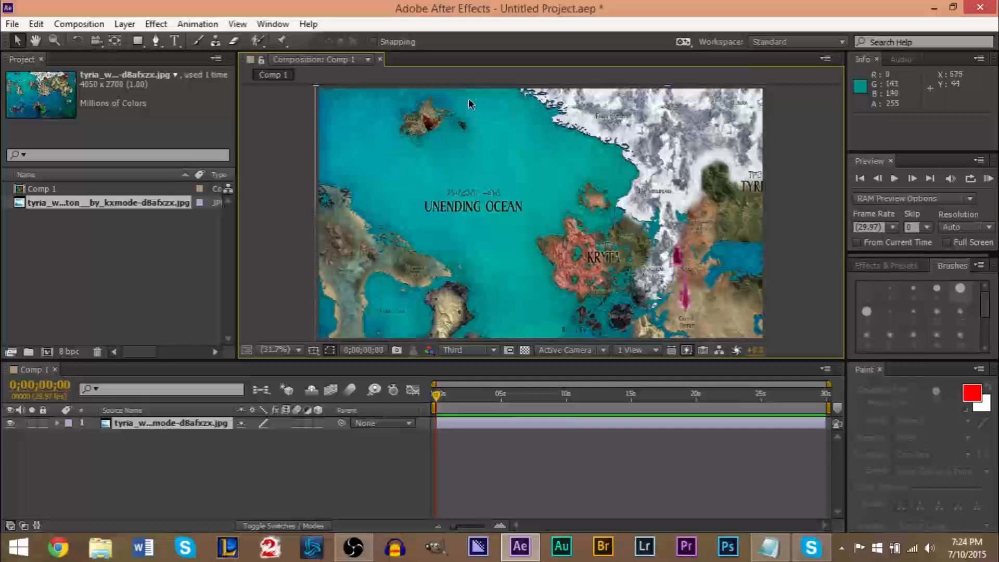
Step: Add a new shape layer above the map layer
{"action": "left_click", "coordinate": [125, 24]}
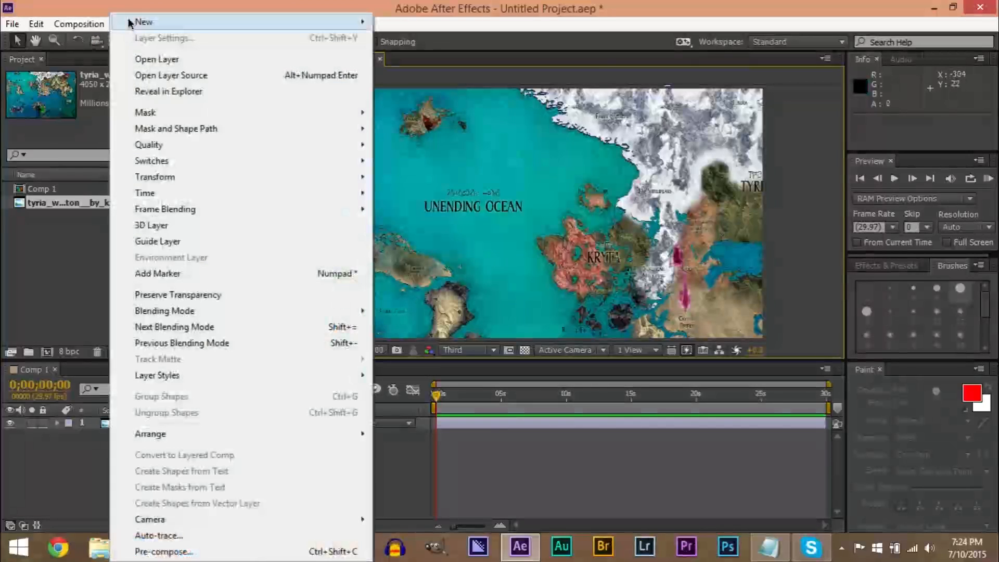
{"action": "mouse_move", "coordinate": [224, 22]}
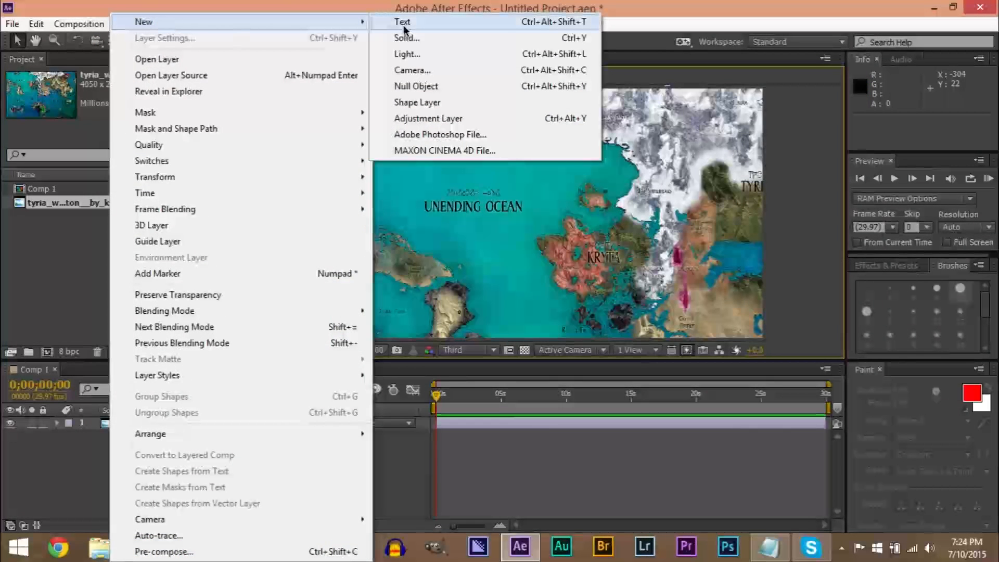
{"action": "left_click", "coordinate": [412, 102]}
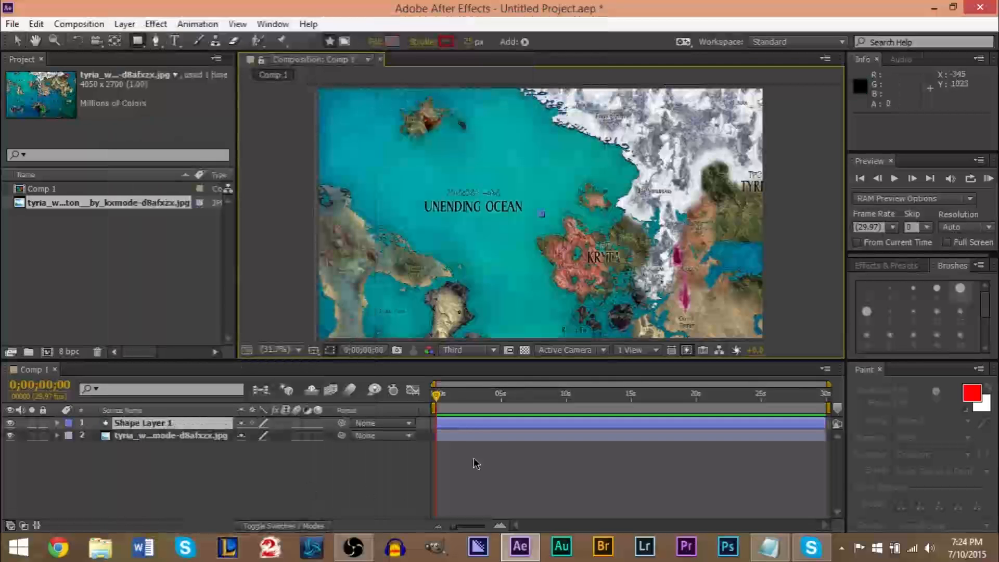
{"action": "left_click", "coordinate": [467, 424]}
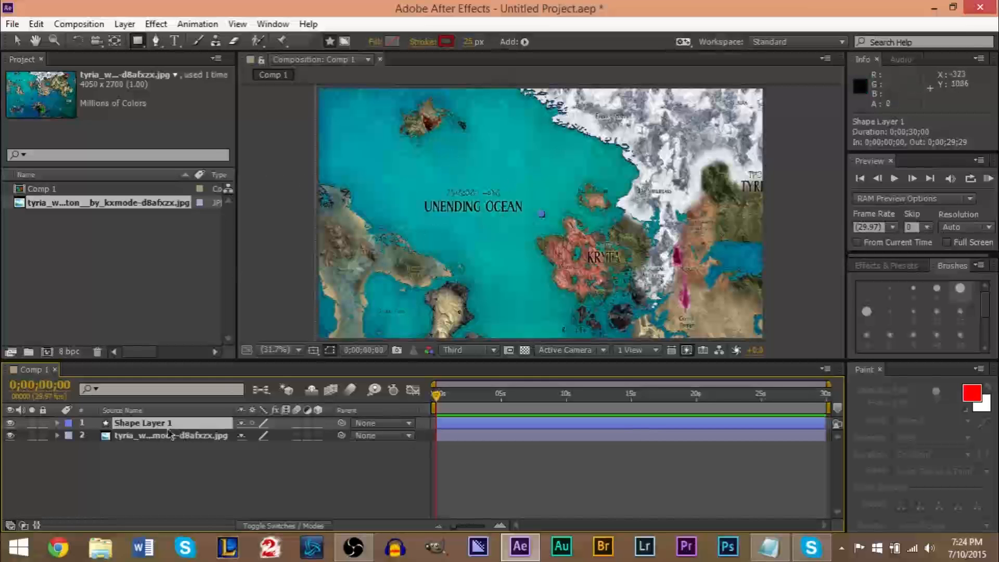
Step: Select the map layer and move it until its lower-right corner lies inside the composition frame
{"action": "left_click", "coordinate": [147, 434]}
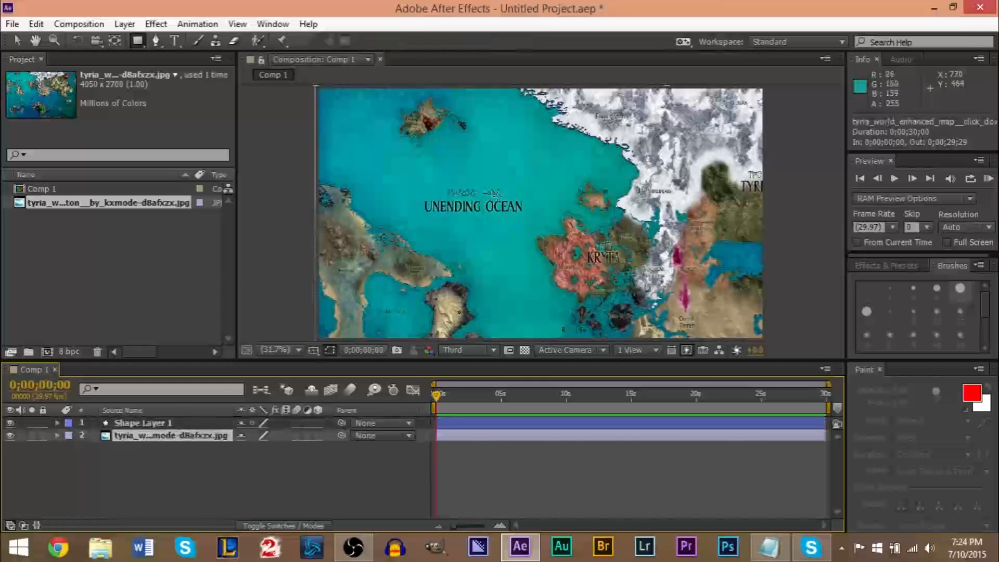
{"action": "left_click", "coordinate": [500, 220]}
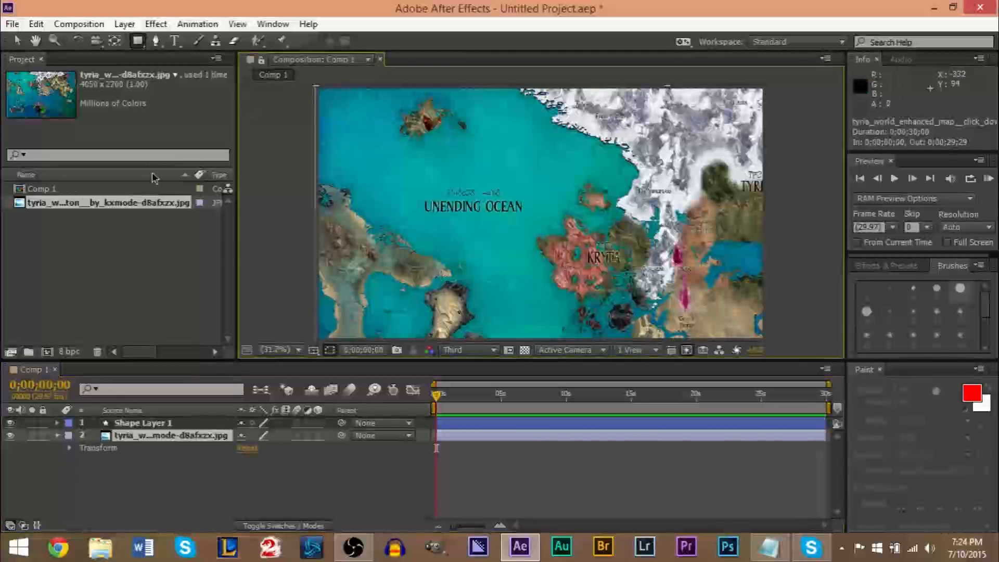
{"action": "left_click", "coordinate": [17, 41]}
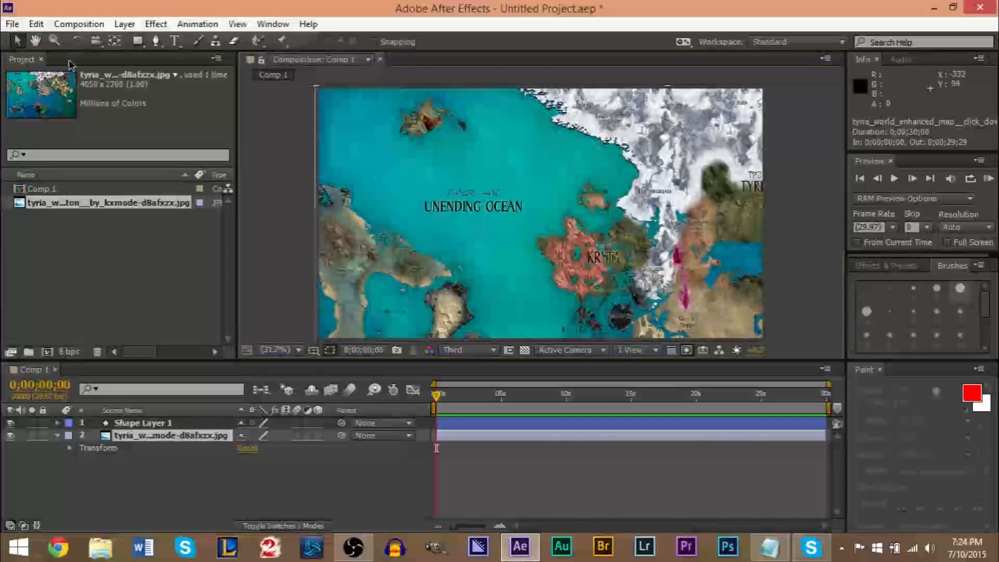
{"action": "left_click", "coordinate": [317, 92]}
{"action": "left_click", "coordinate": [423, 173]}
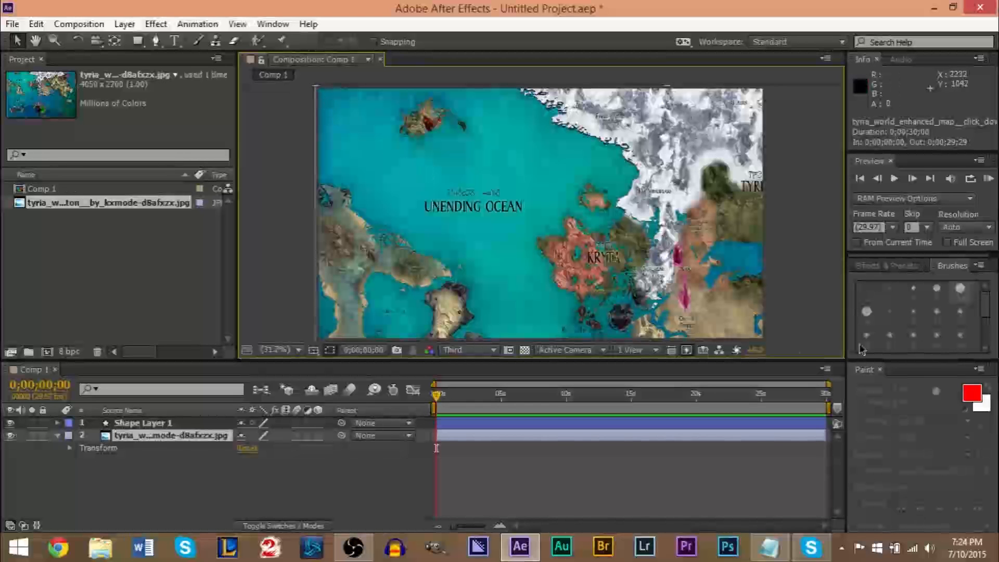
{"action": "left_click_drag", "start_coordinate": [727, 284], "coordinate": [597, 189]}
{"action": "left_click_drag", "start_coordinate": [695, 301], "coordinate": [539, 217]}
{"action": "left_click_drag", "start_coordinate": [631, 299], "coordinate": [540, 228]}
{"action": "left_click_drag", "start_coordinate": [597, 295], "coordinate": [632, 224]}
{"action": "left_click_drag", "start_coordinate": [631, 300], "coordinate": [631, 223]}
{"action": "left_click", "coordinate": [681, 314]}
{"action": "left_click", "coordinate": [681, 312]}
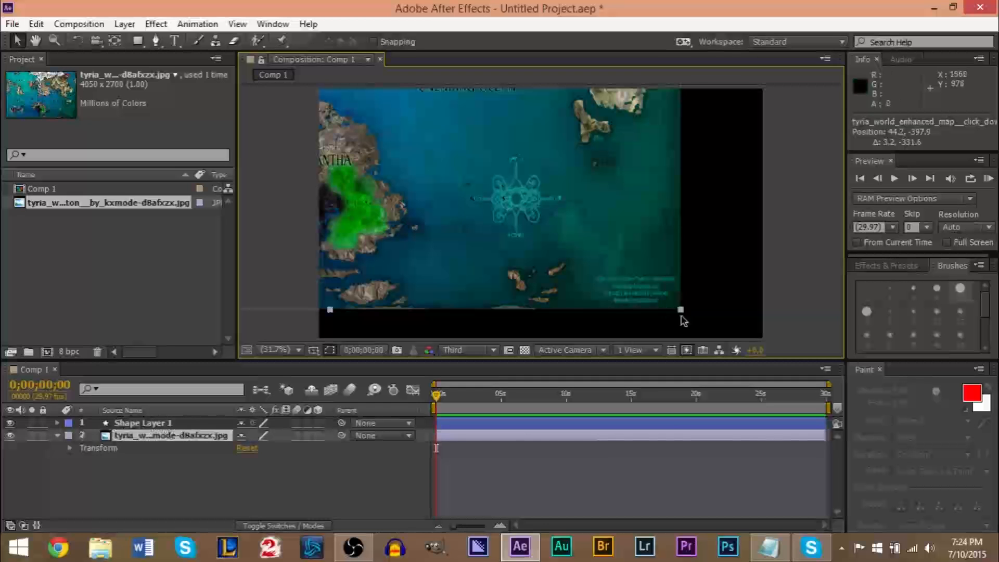
Step: Scale the map layer down to about 40% and move it back against the frame's upper-left corner
{"action": "left_click_drag", "start_coordinate": [682, 312], "coordinate": [467, 156]}
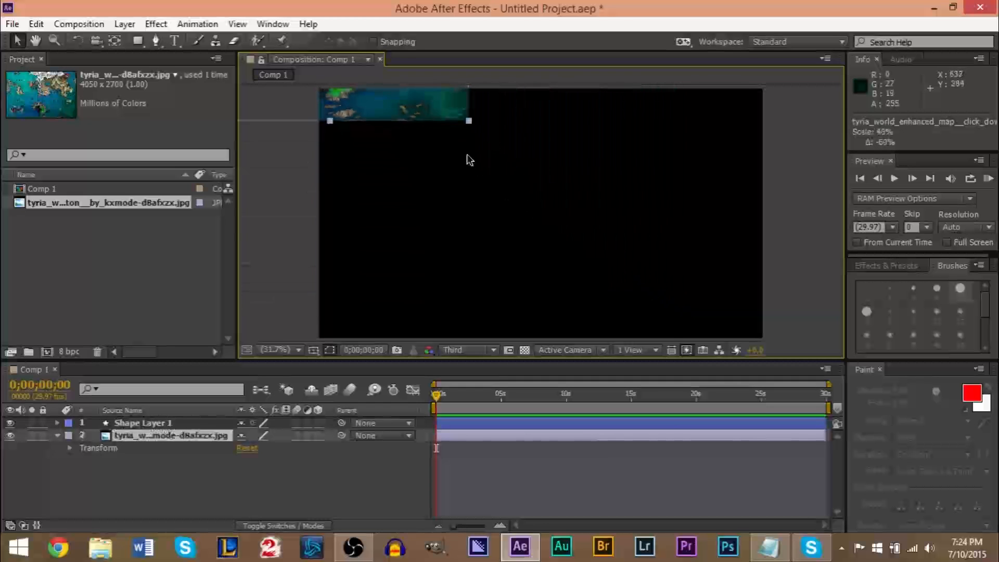
{"action": "left_click_drag", "start_coordinate": [401, 118], "coordinate": [669, 295]}
{"action": "left_click_drag", "start_coordinate": [570, 213], "coordinate": [456, 213]}
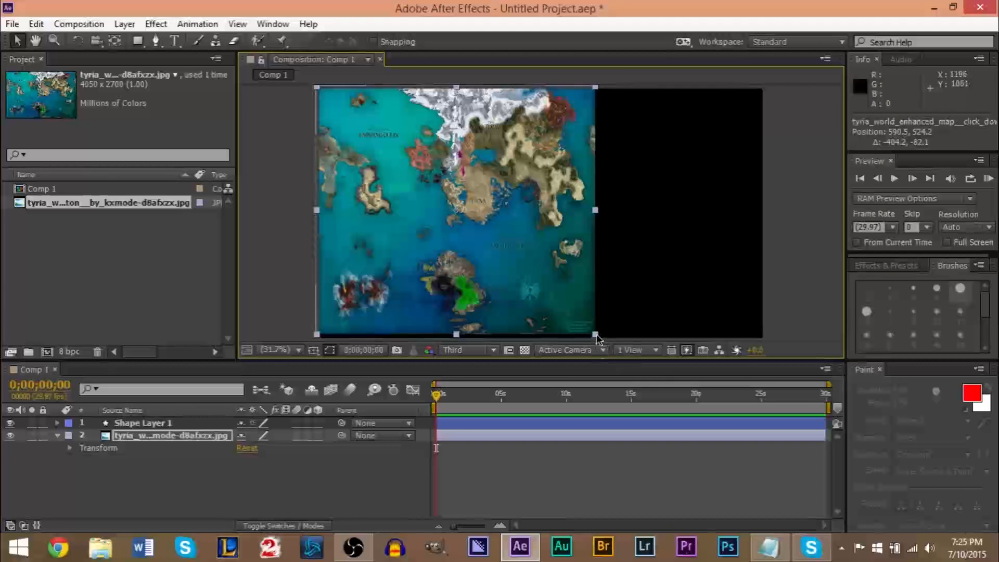
Step: Resize the map layer slightly larger and reposition it at about 701, 616, flush with the frame's upper-left corner
{"action": "left_click_drag", "start_coordinate": [597, 338], "coordinate": [655, 334]}
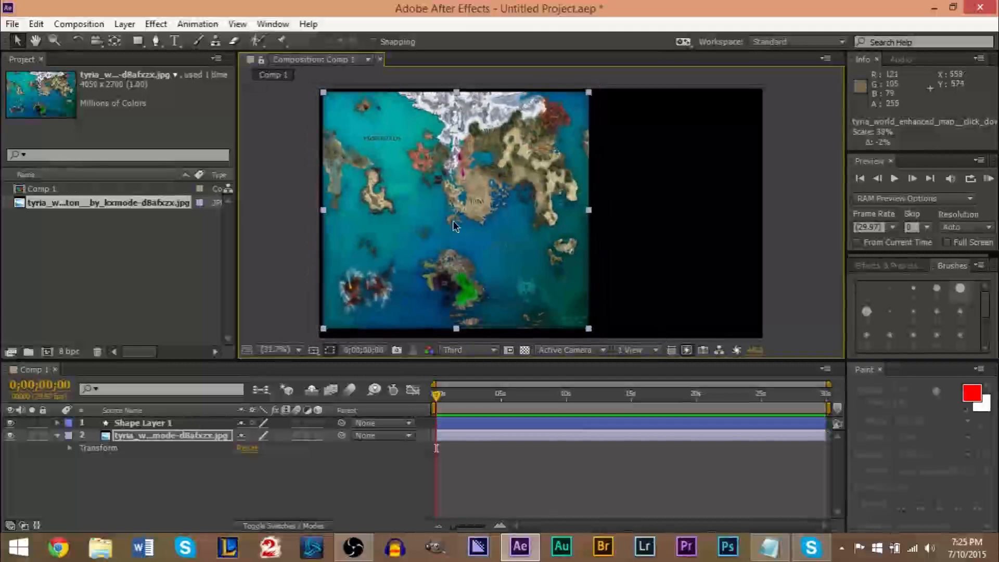
{"action": "left_click", "coordinate": [590, 332]}
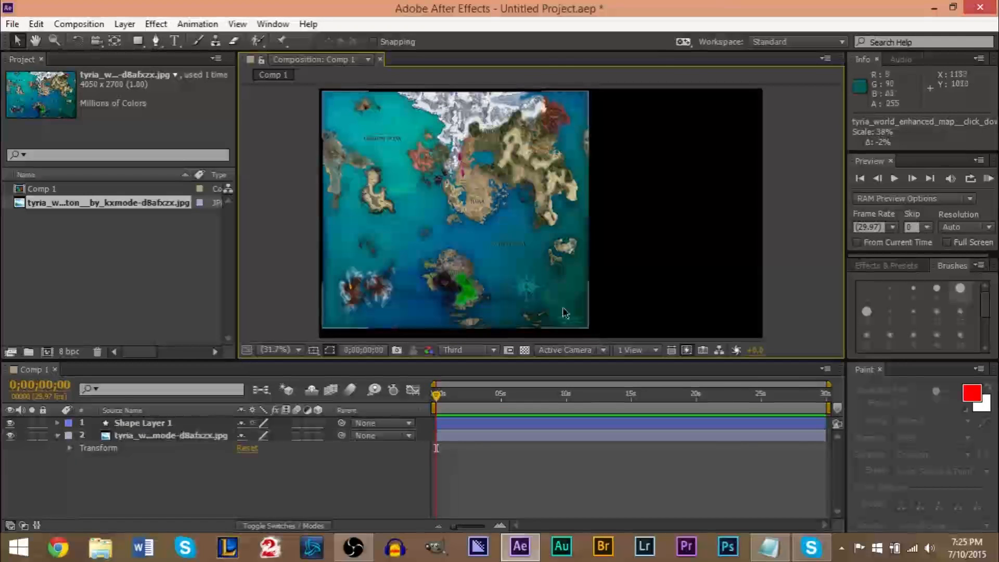
{"action": "left_click", "coordinate": [569, 320]}
{"action": "left_click", "coordinate": [596, 336]}
{"action": "left_click", "coordinate": [579, 326]}
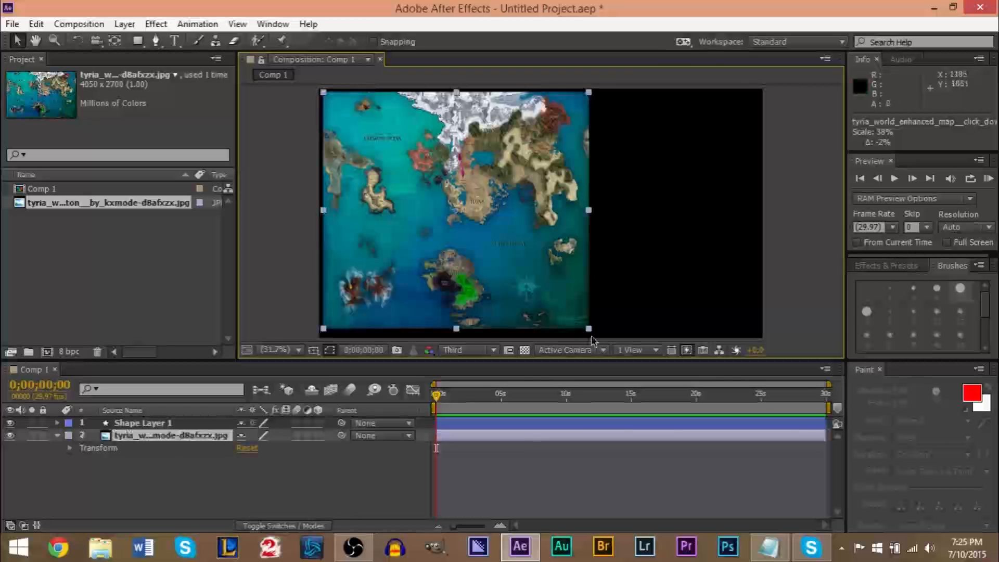
{"action": "left_click_drag", "start_coordinate": [588, 330], "coordinate": [620, 357]}
{"action": "left_click_drag", "start_coordinate": [466, 242], "coordinate": [488, 257]}
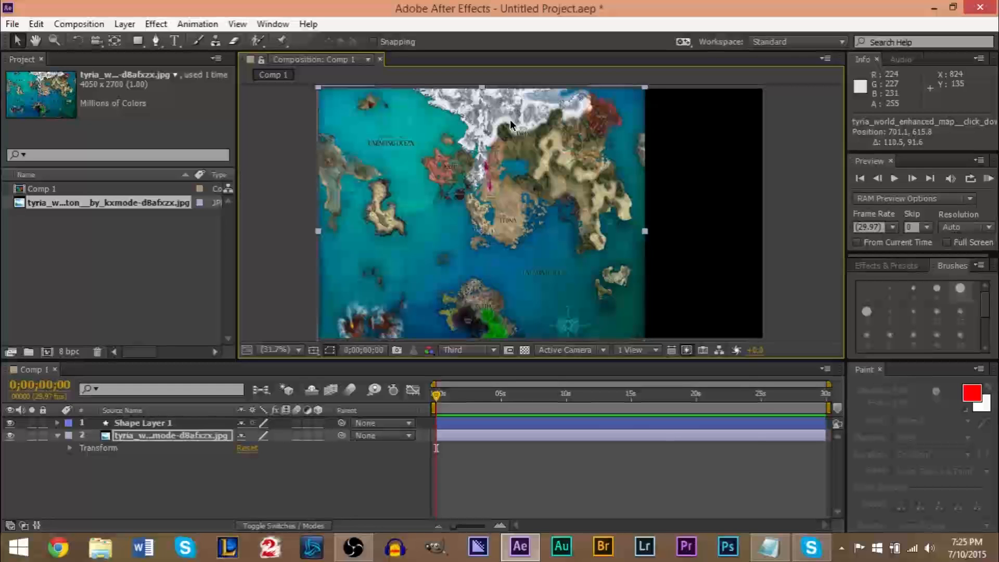
Step: Draw an open zigzag route on Shape Layer 1 with the Pen tool, from the western landmass across the map to the small southeastern island
{"action": "left_click", "coordinate": [58, 437]}
{"action": "left_click", "coordinate": [141, 423]}
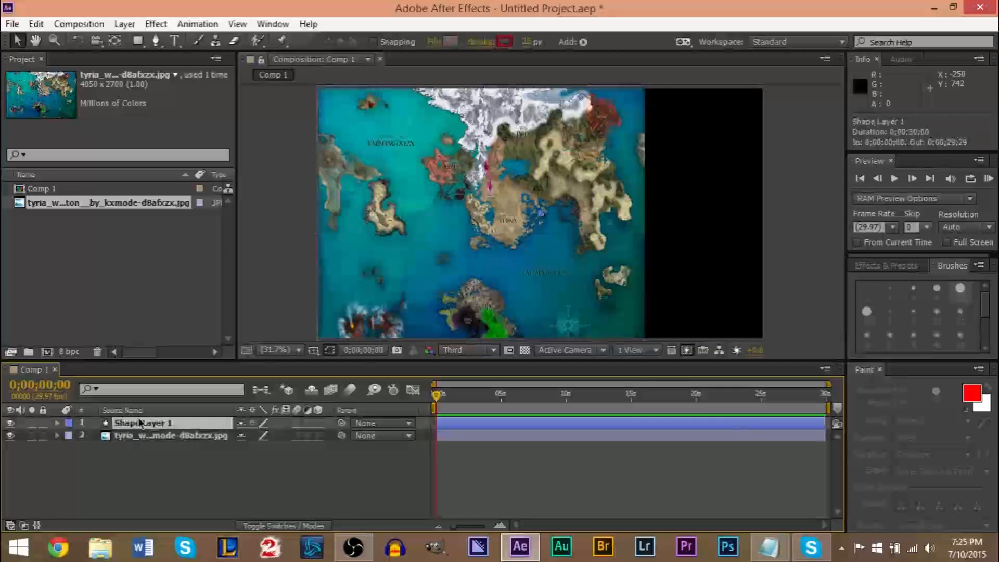
{"action": "left_click", "coordinate": [156, 42]}
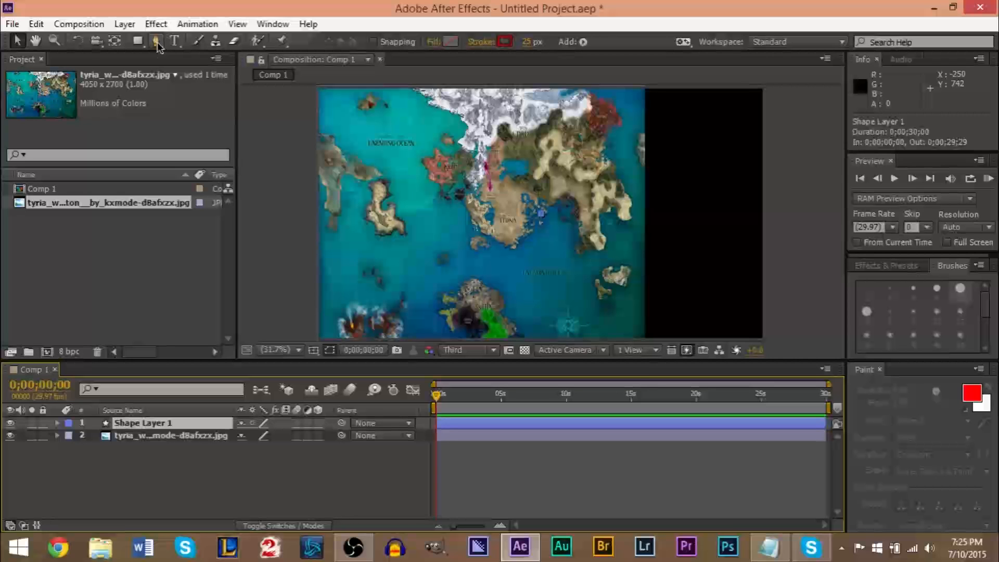
{"action": "left_click", "coordinate": [157, 42]}
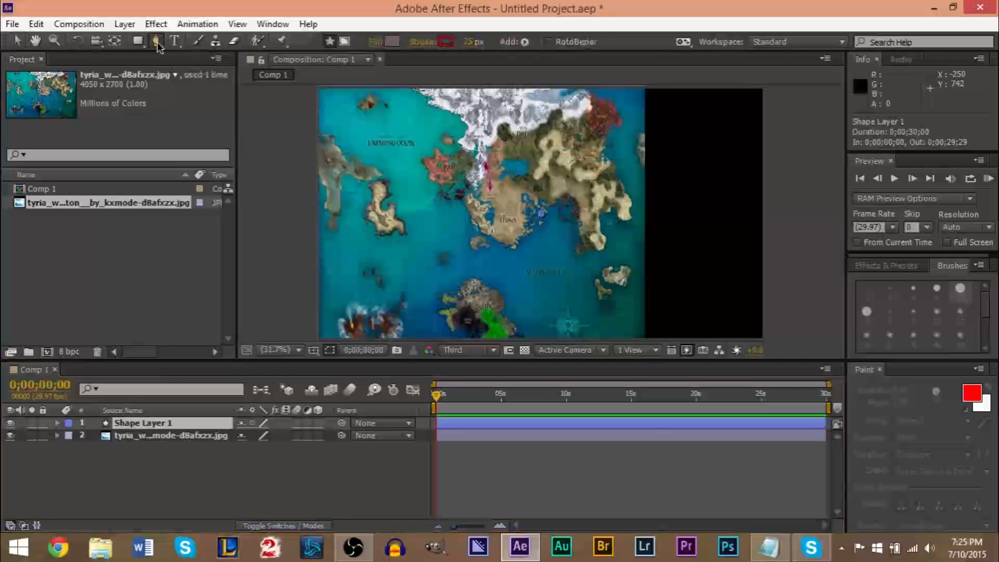
{"action": "left_click", "coordinate": [337, 154]}
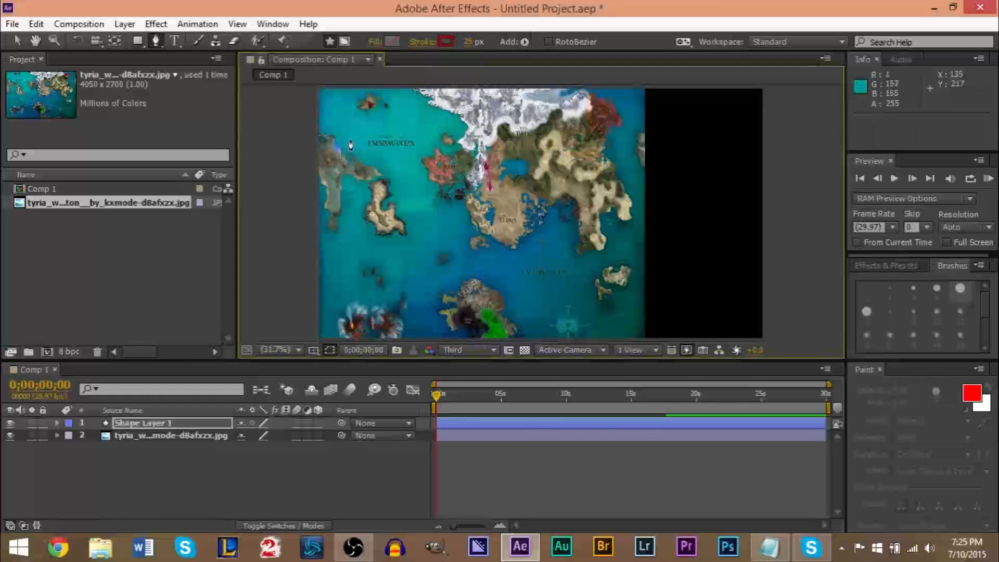
{"action": "left_click", "coordinate": [369, 103]}
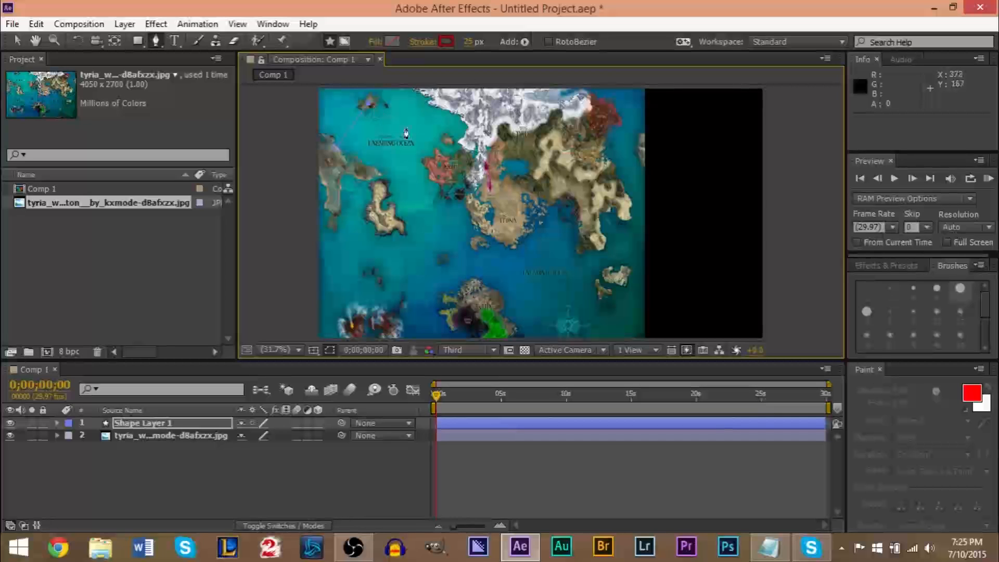
{"action": "left_click", "coordinate": [436, 162]}
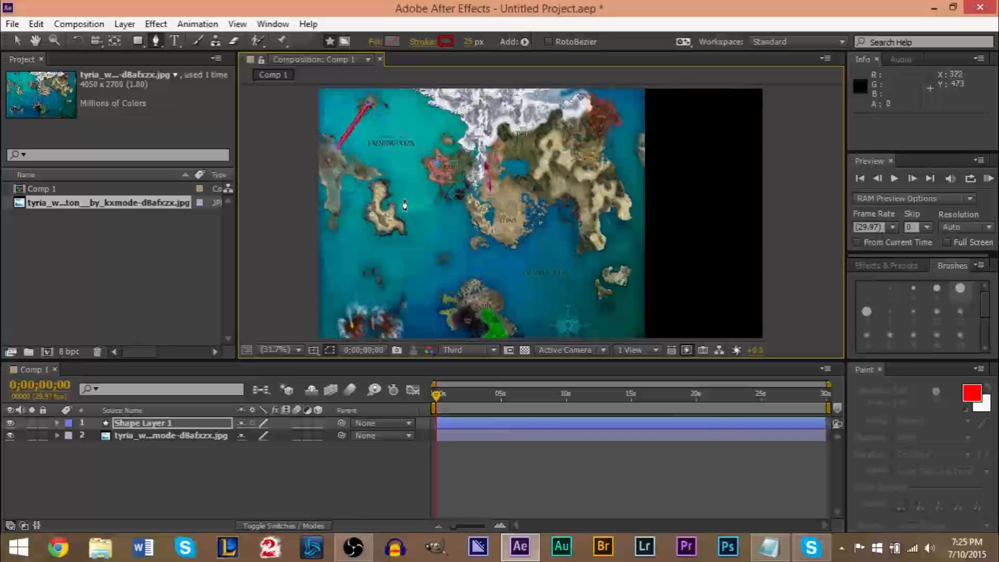
{"action": "left_click", "coordinate": [473, 280]}
{"action": "left_click", "coordinate": [515, 245]}
{"action": "left_click", "coordinate": [580, 252]}
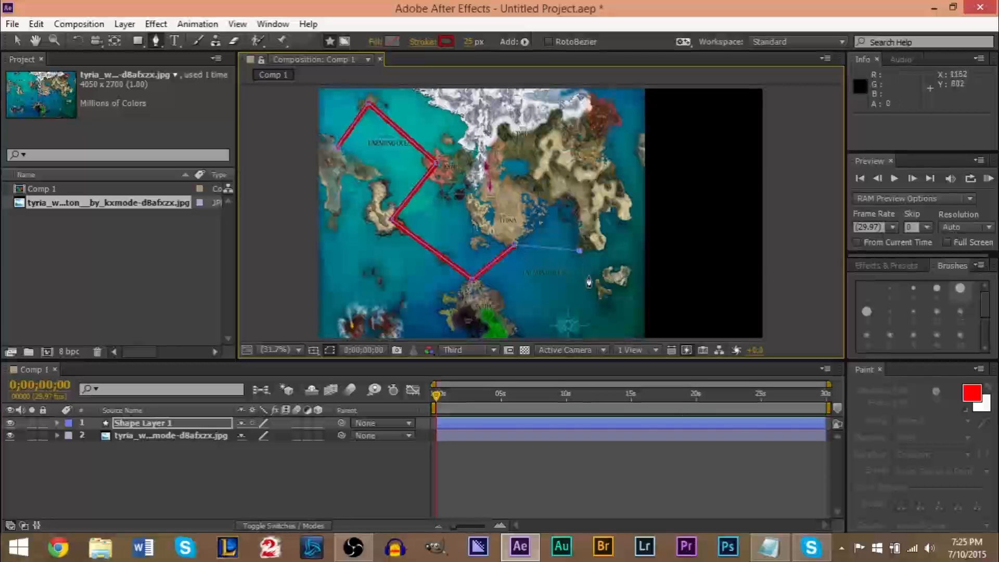
{"action": "left_click", "coordinate": [597, 282]}
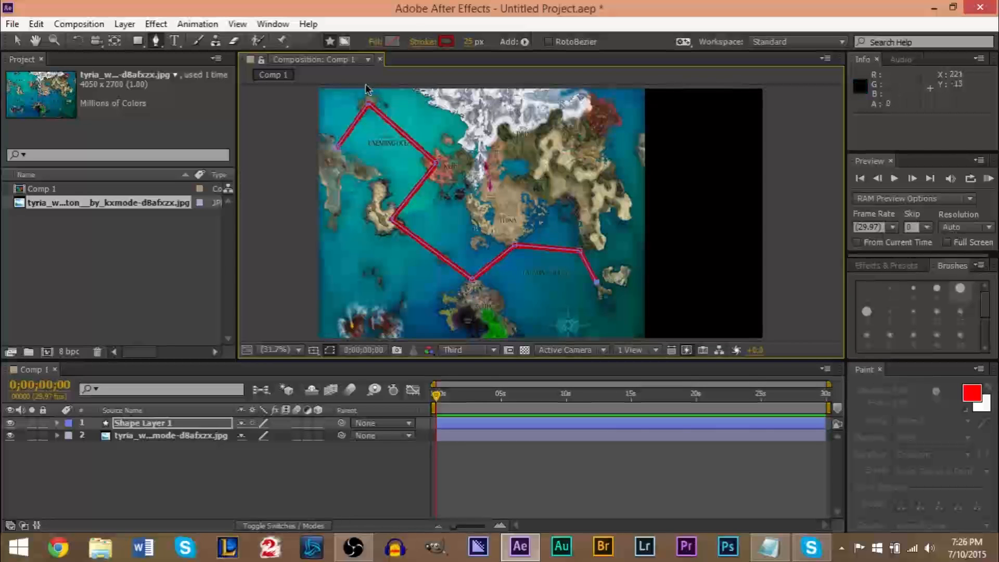
Step: Check the route path's fill type, stroke colour and stroke width settings
{"action": "left_click", "coordinate": [378, 46]}
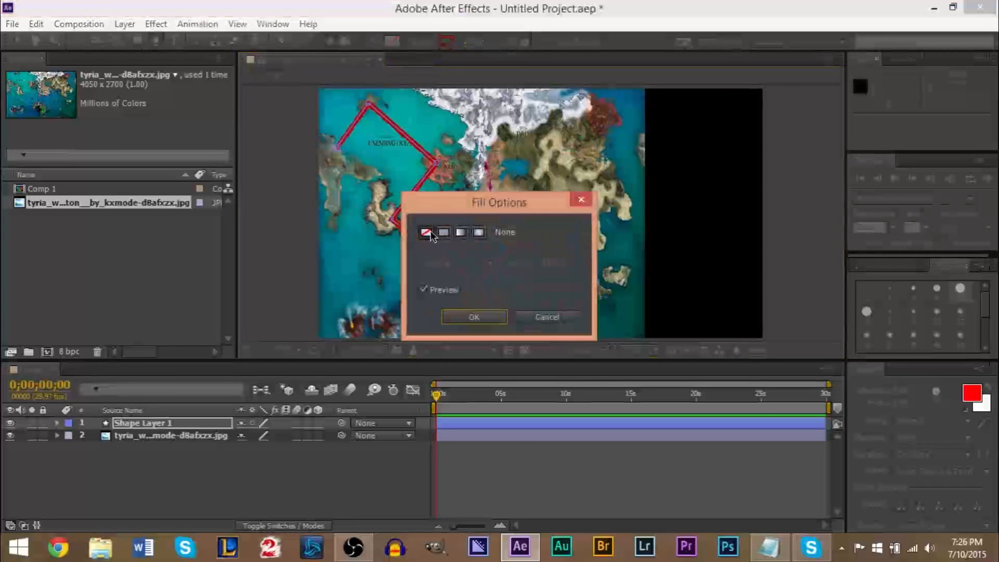
{"action": "left_click", "coordinate": [474, 317]}
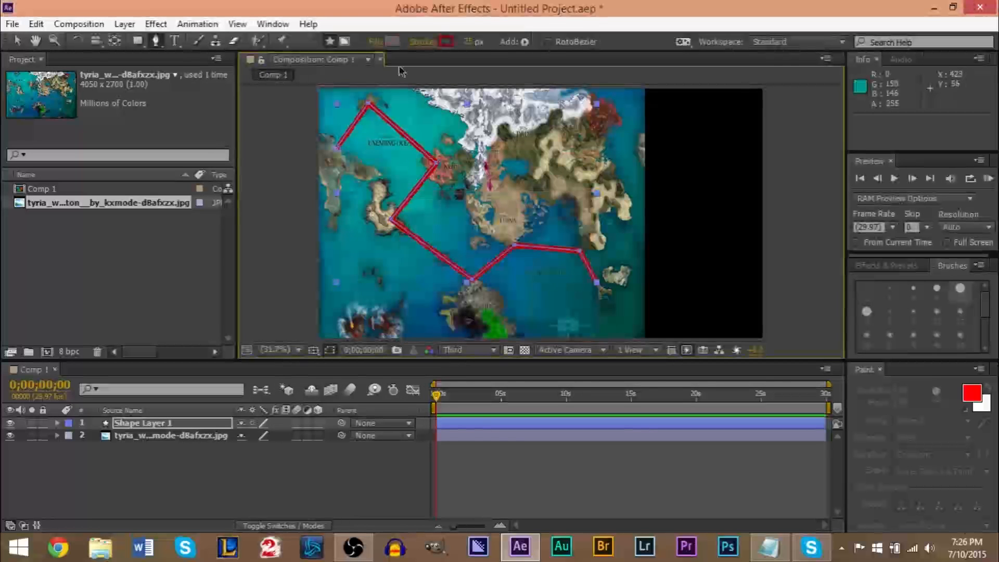
{"action": "left_click", "coordinate": [446, 41]}
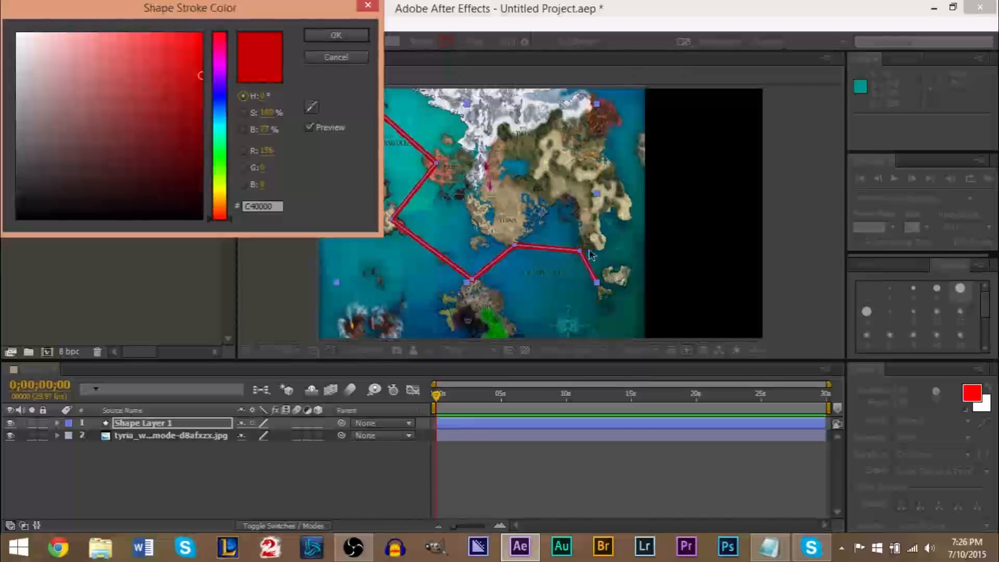
{"action": "left_click", "coordinate": [339, 37]}
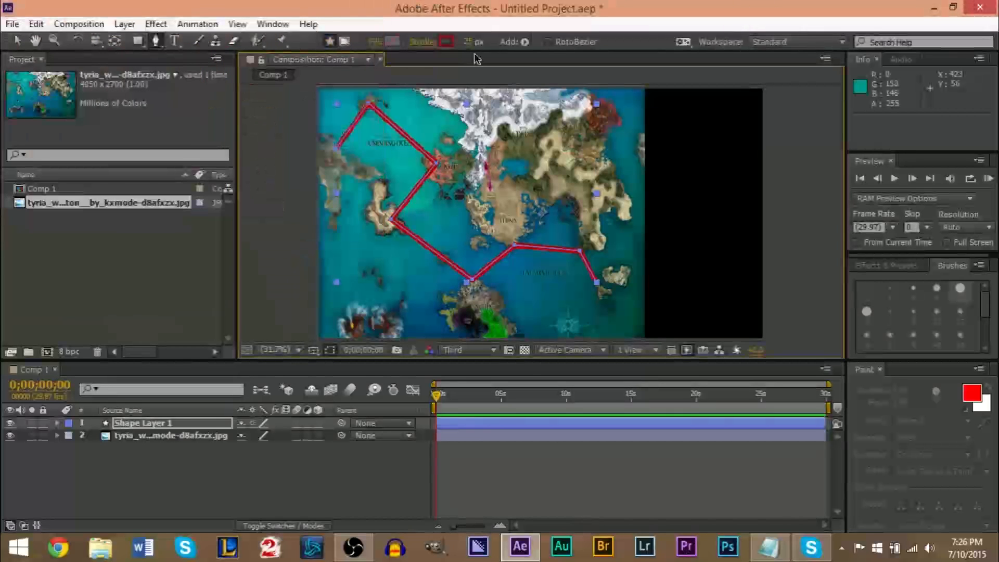
{"action": "left_click", "coordinate": [470, 41]}
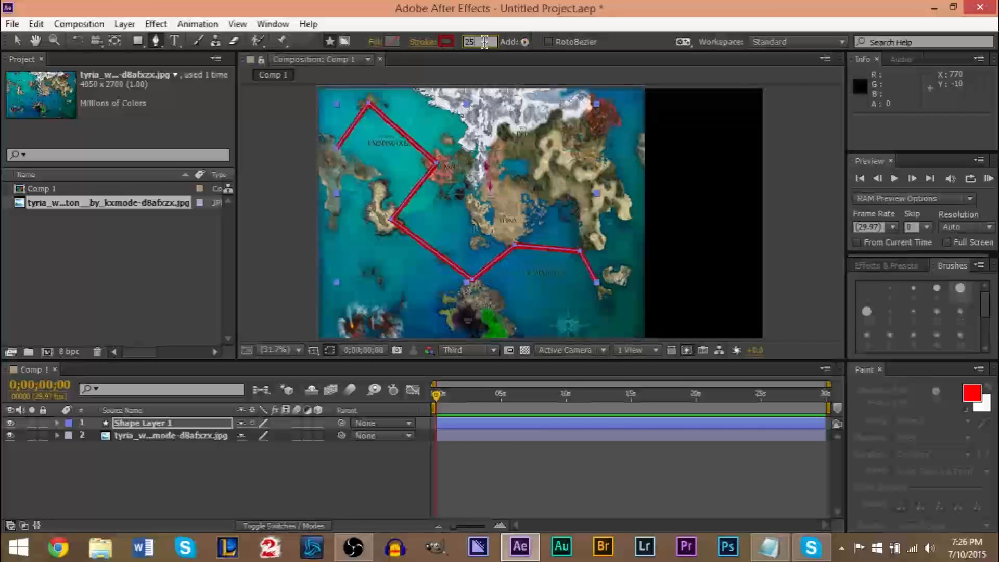
{"action": "key", "text": "Return"}
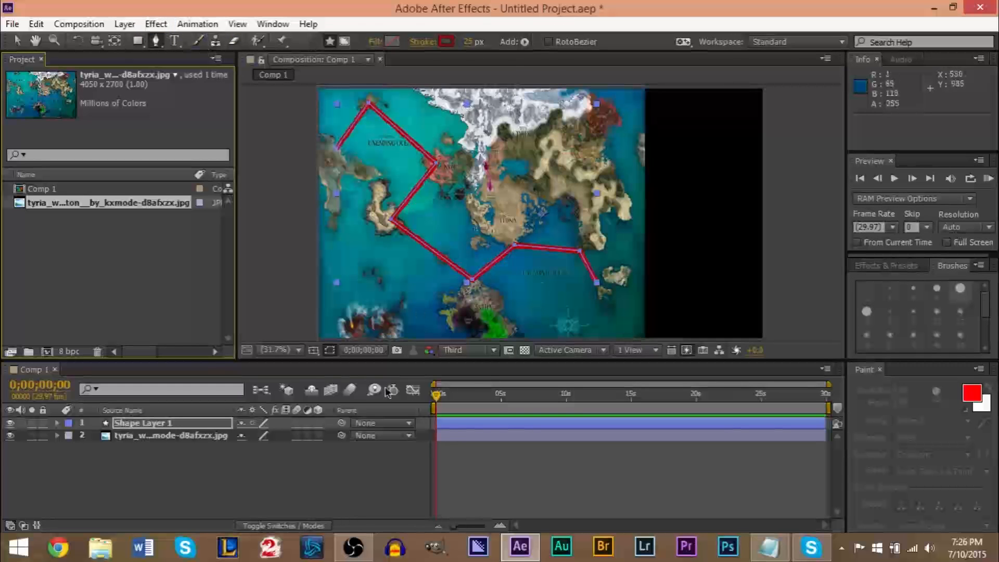
Step: Expand the contents of Shape Layer 1 down to Shape 1 and add a Trim Paths operator to it
{"action": "left_click", "coordinate": [57, 424]}
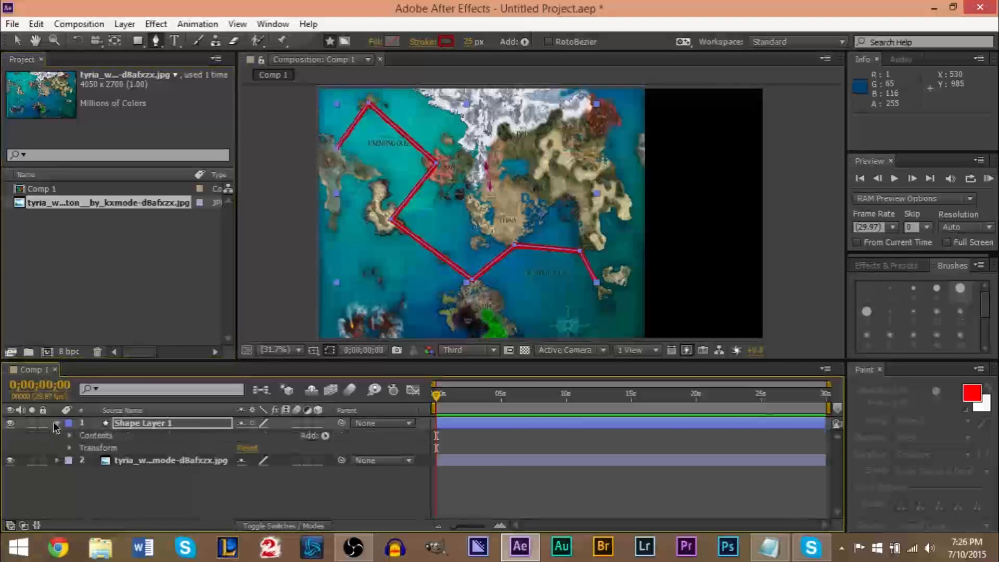
{"action": "left_click", "coordinate": [69, 436]}
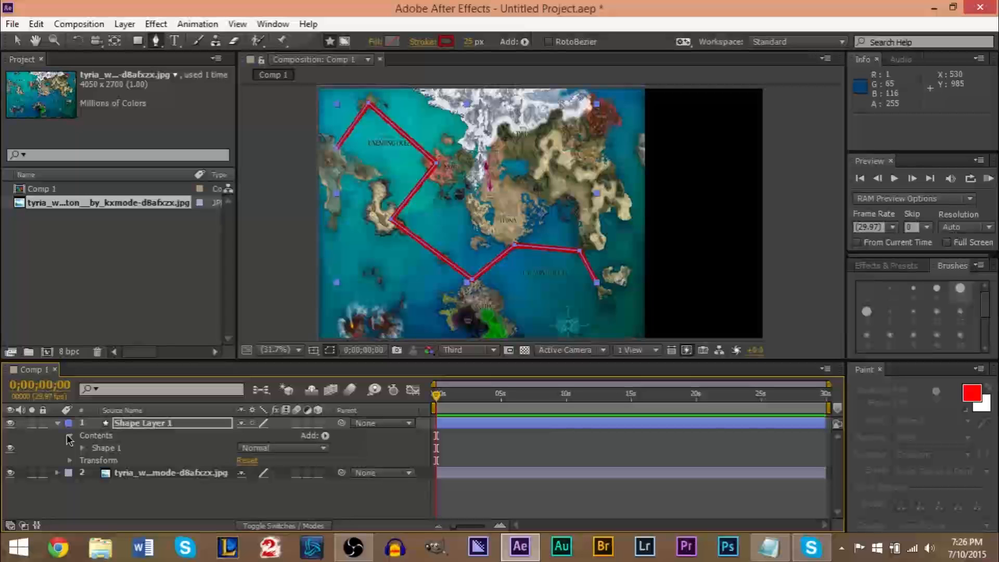
{"action": "left_click", "coordinate": [82, 448]}
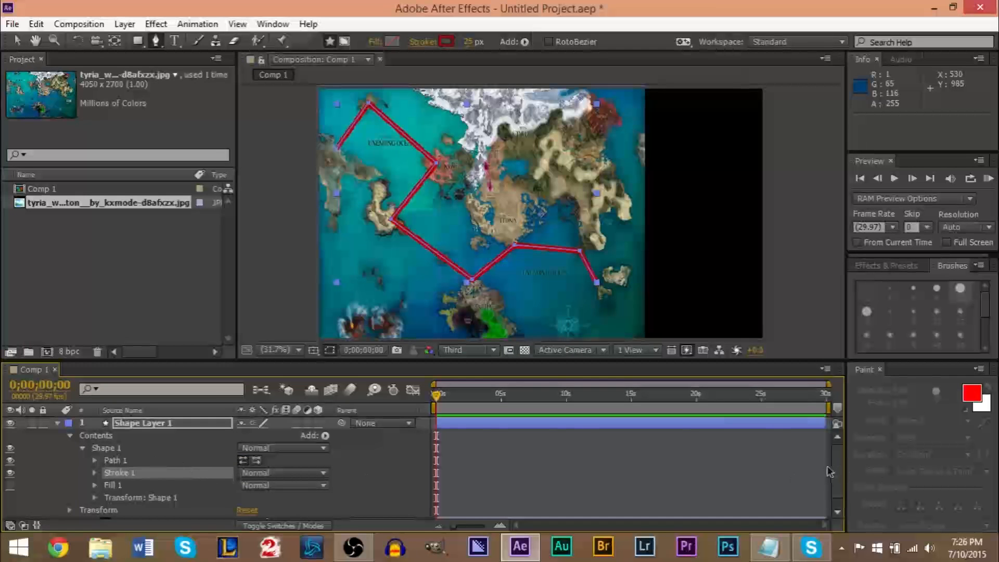
{"action": "scroll", "coordinate": [839, 486], "scroll_direction": "down", "scroll_amount": 1}
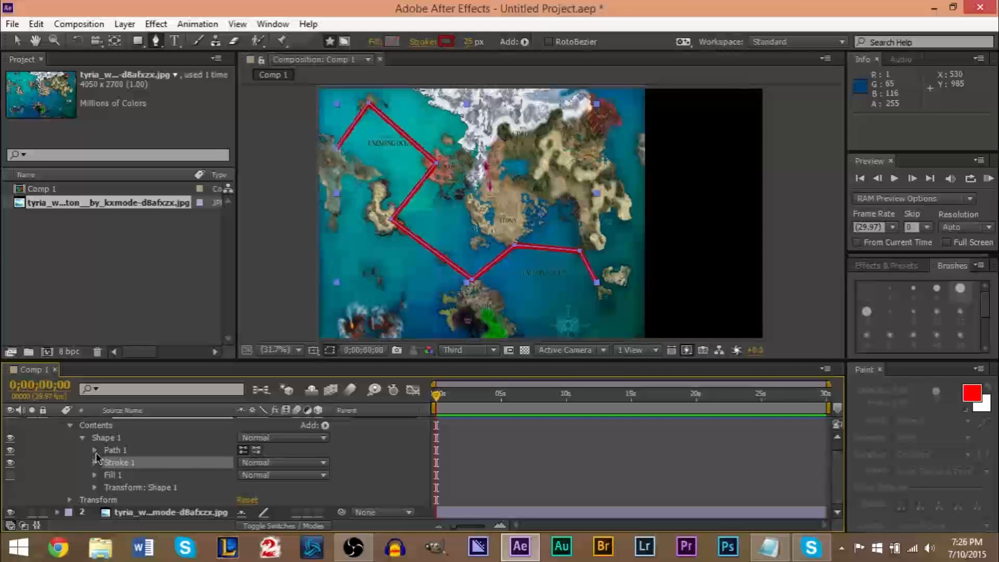
{"action": "left_click", "coordinate": [325, 426]}
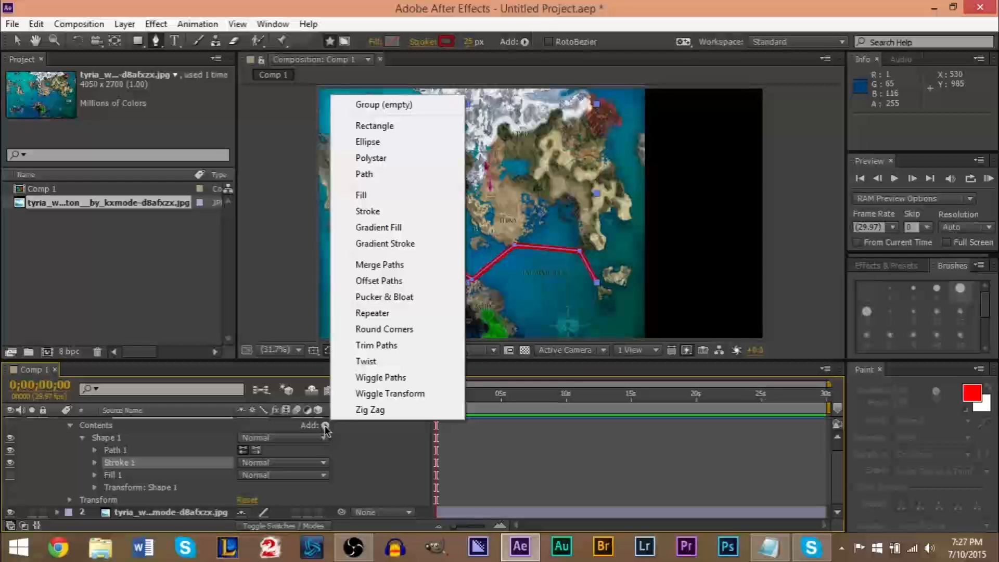
{"action": "left_click", "coordinate": [400, 349]}
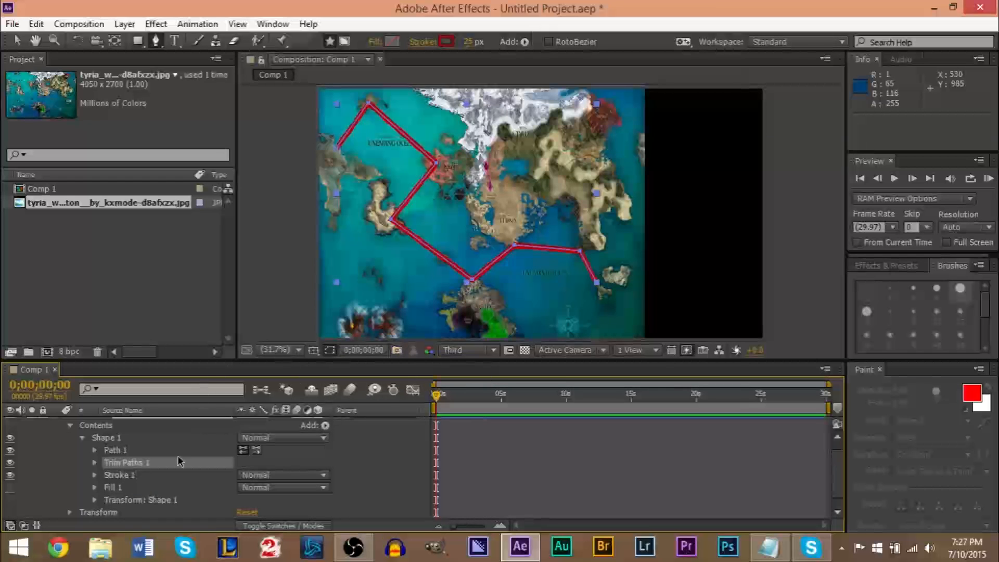
Step: Keyframe the Trim Paths End value at 0% at the composition start and 100% at 0;00;20;00
{"action": "left_click", "coordinate": [95, 462]}
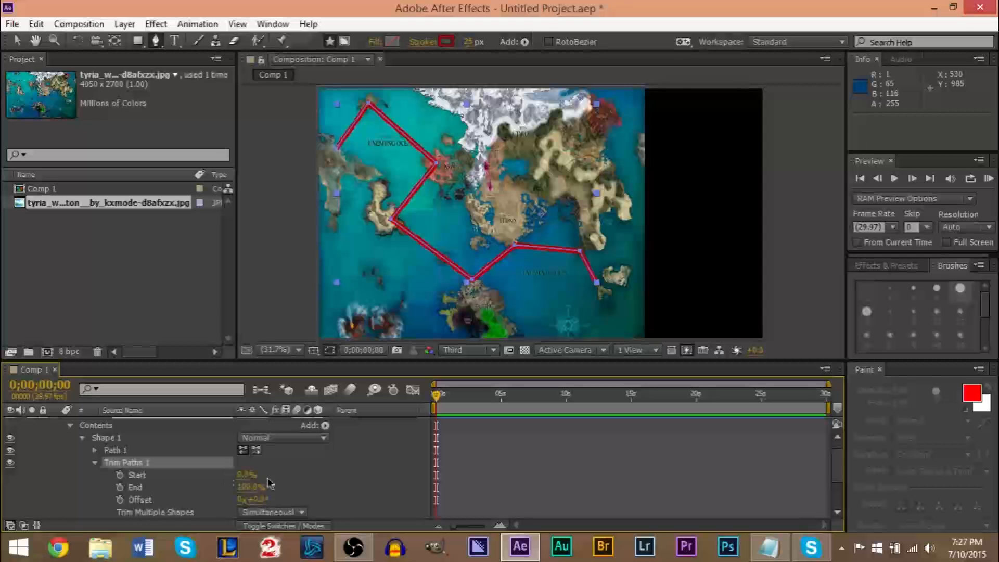
{"action": "left_click", "coordinate": [255, 488]}
{"action": "type", "text": "0"}
{"action": "key", "text": "Return"}
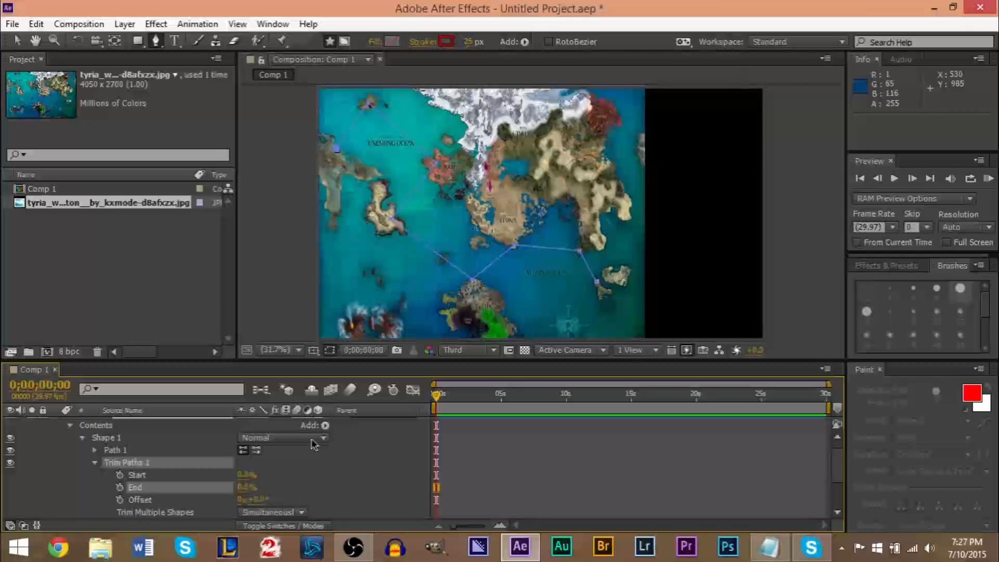
{"action": "left_click", "coordinate": [119, 488]}
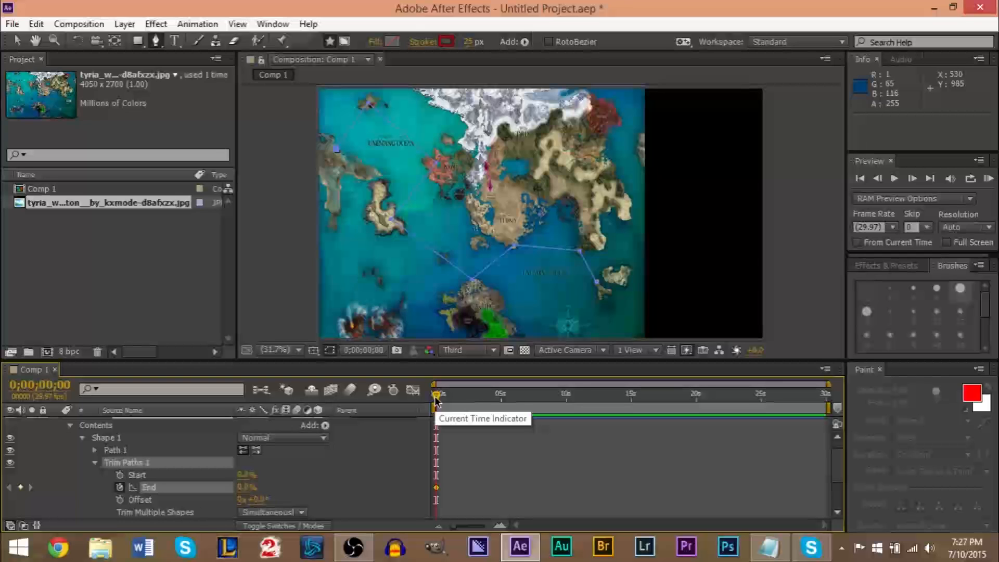
{"action": "left_click_drag", "start_coordinate": [436, 399], "coordinate": [697, 412]}
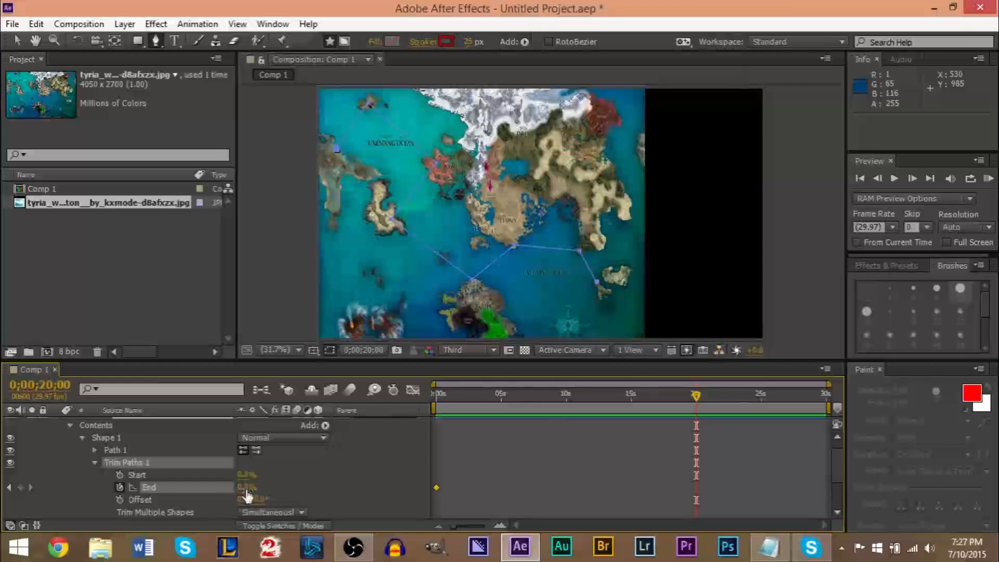
{"action": "left_click_drag", "start_coordinate": [247, 488], "coordinate": [313, 488]}
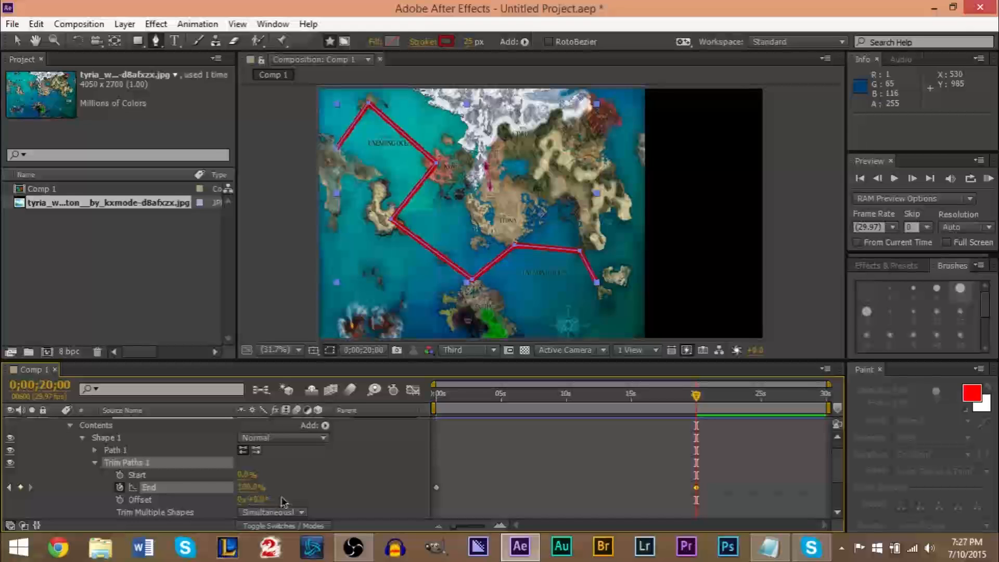
Step: Expand Stroke 1 of the route shape and add a dash and a gap to its Dashes property
{"action": "left_click", "coordinate": [96, 465]}
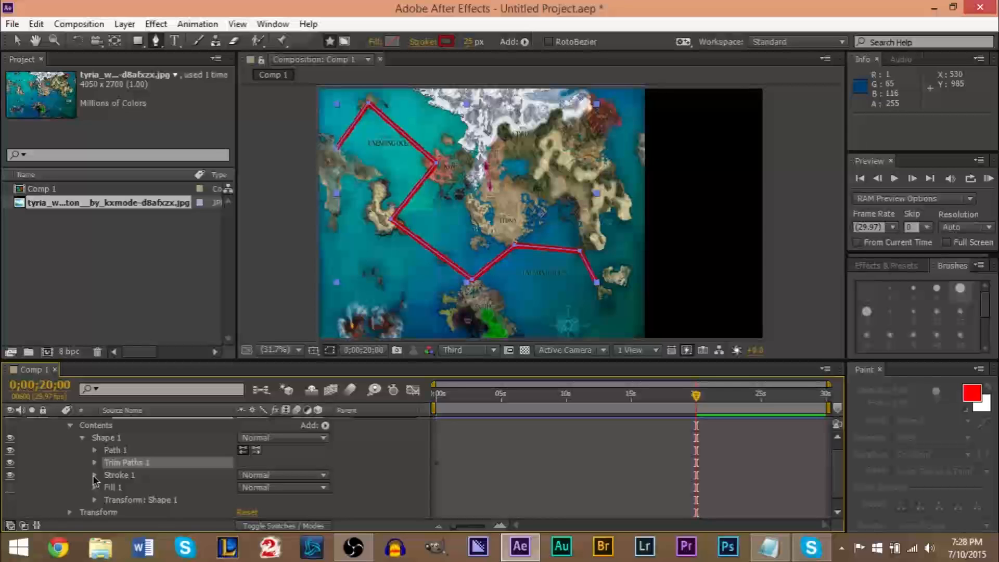
{"action": "left_click", "coordinate": [94, 475]}
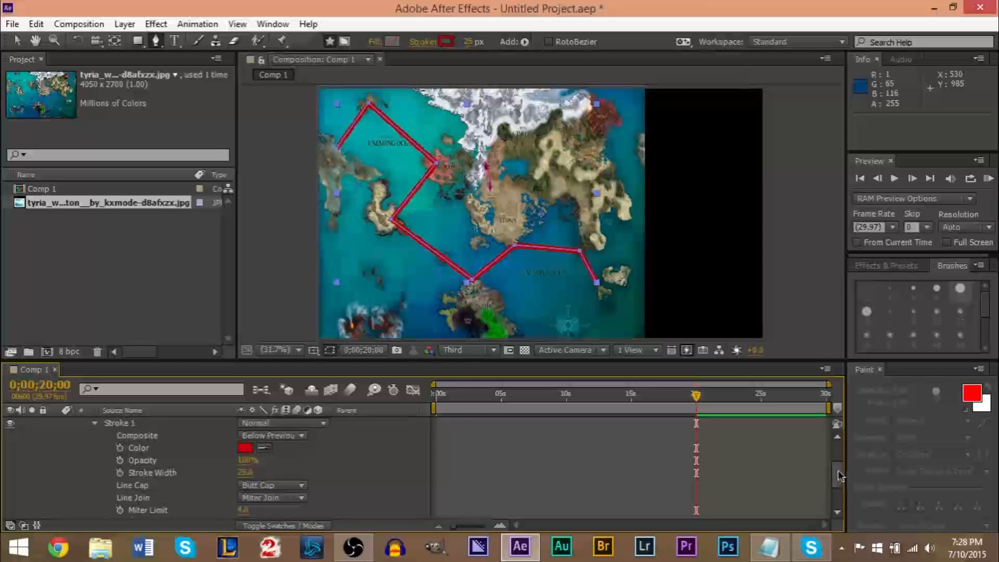
{"action": "scroll", "coordinate": [839, 476], "scroll_direction": "down", "scroll_amount": 3}
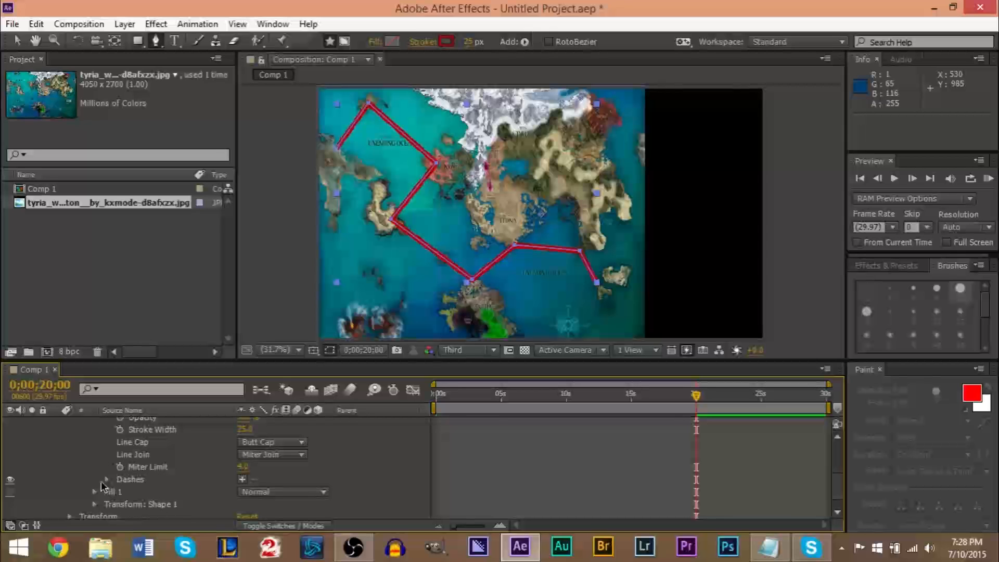
{"action": "left_click", "coordinate": [242, 479]}
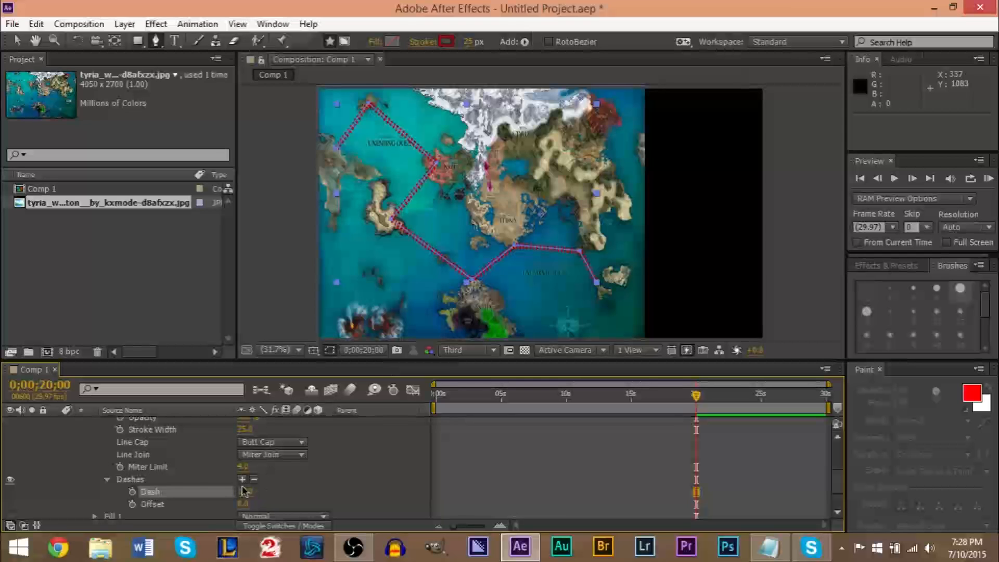
{"action": "left_click", "coordinate": [242, 479]}
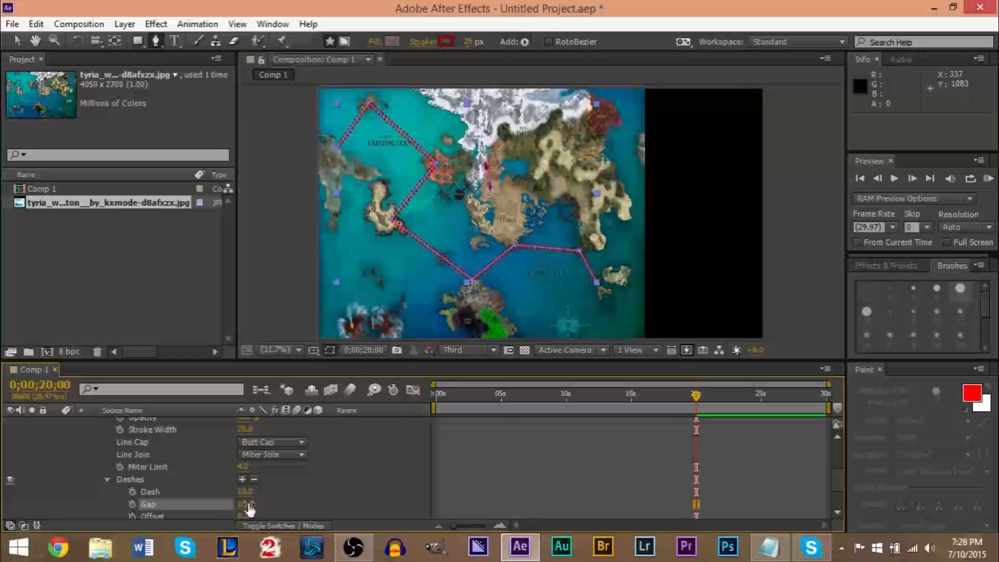
Step: Lengthen the route stroke's dashes to 36 and widen the gap between them, checking the pattern at 100% magnification
{"action": "left_click_drag", "start_coordinate": [249, 509], "coordinate": [260, 502]}
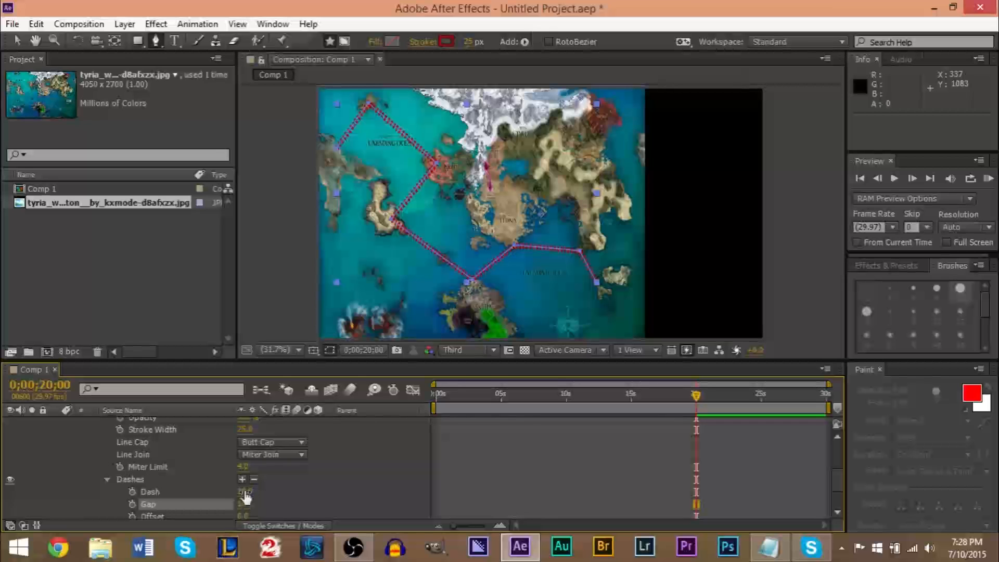
{"action": "left_click", "coordinate": [54, 41]}
{"action": "left_click", "coordinate": [439, 208]}
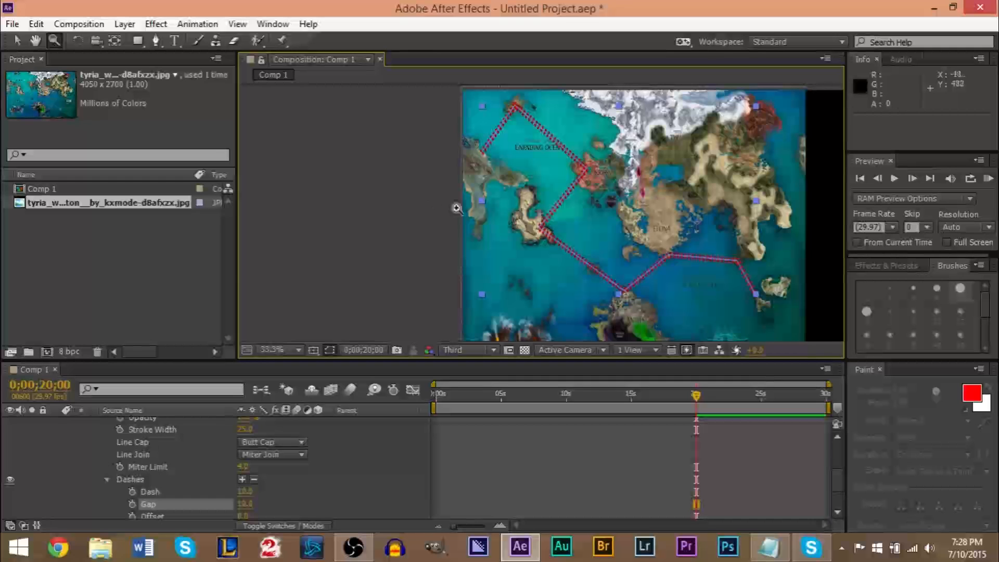
{"action": "left_click", "coordinate": [447, 216]}
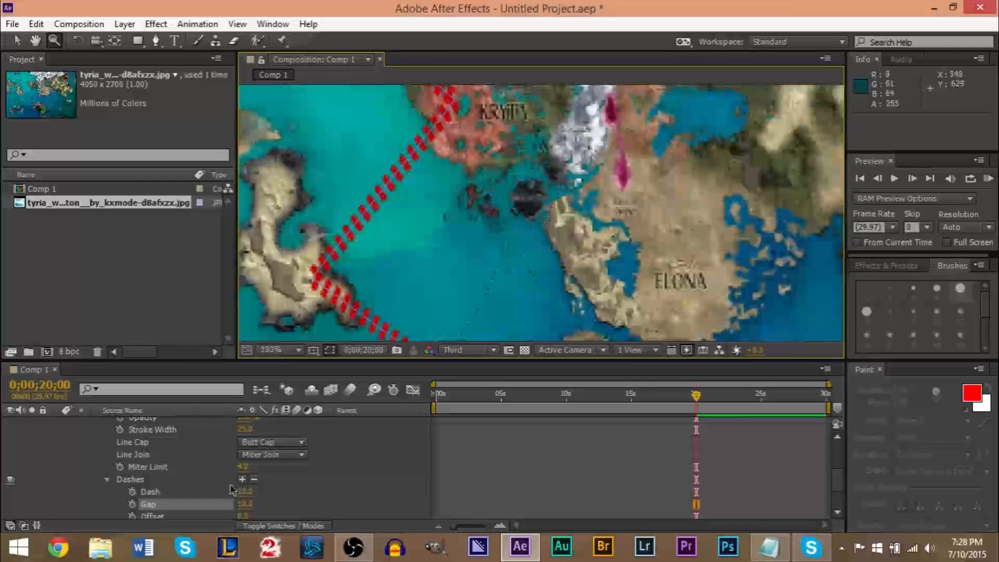
{"action": "mouse_move", "coordinate": [244, 491]}
{"action": "left_mouse_down"}
{"action": "mouse_move", "coordinate": [229, 489]}
{"action": "mouse_move", "coordinate": [272, 490]}
{"action": "mouse_move", "coordinate": [237, 491]}
{"action": "mouse_move", "coordinate": [263, 492]}
{"action": "left_mouse_up"}
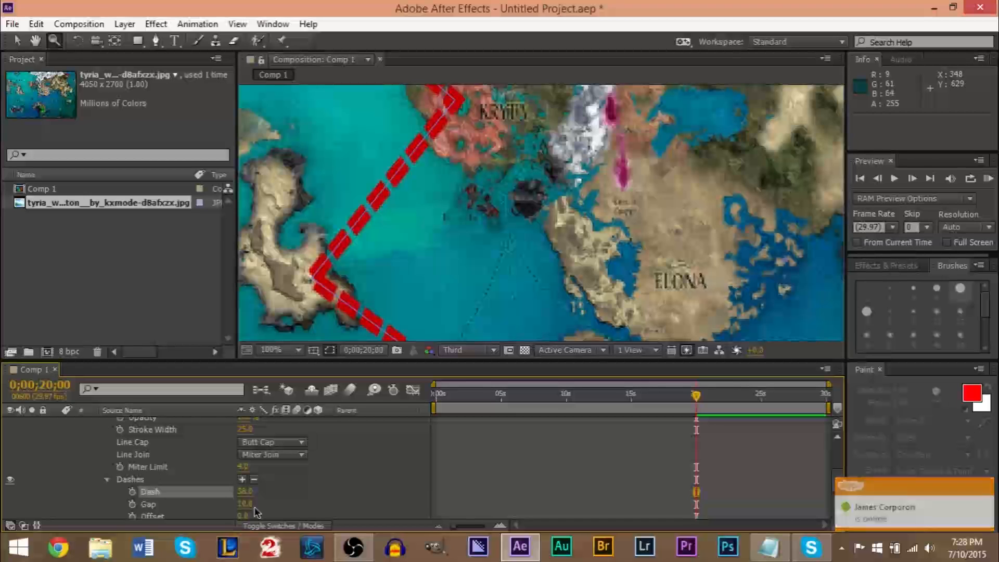
{"action": "left_click_drag", "start_coordinate": [247, 508], "coordinate": [289, 510]}
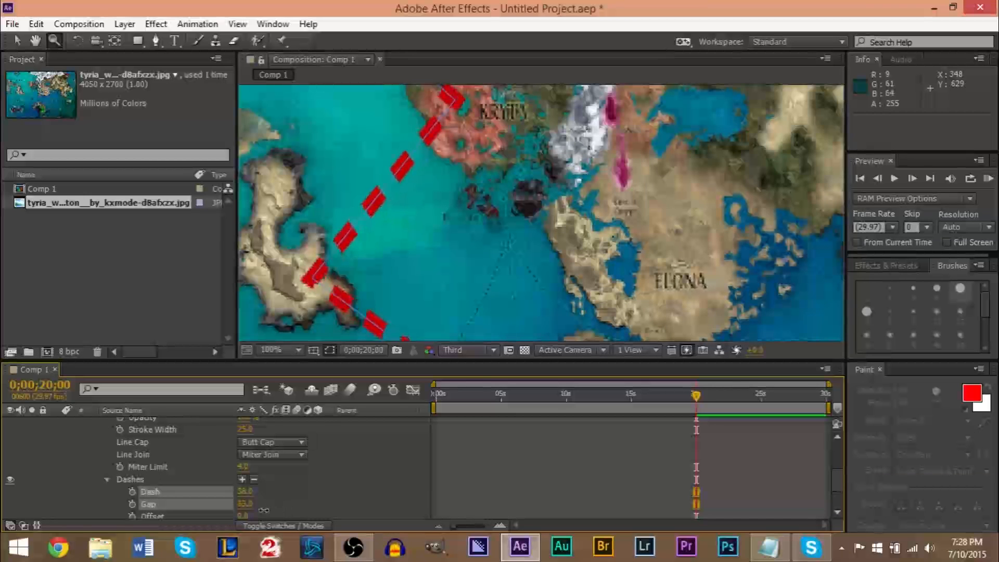
Step: Narrow the gap between the route stroke's dashes and shift the dash offset to 114
{"action": "left_click_drag", "start_coordinate": [259, 510], "coordinate": [258, 510]}
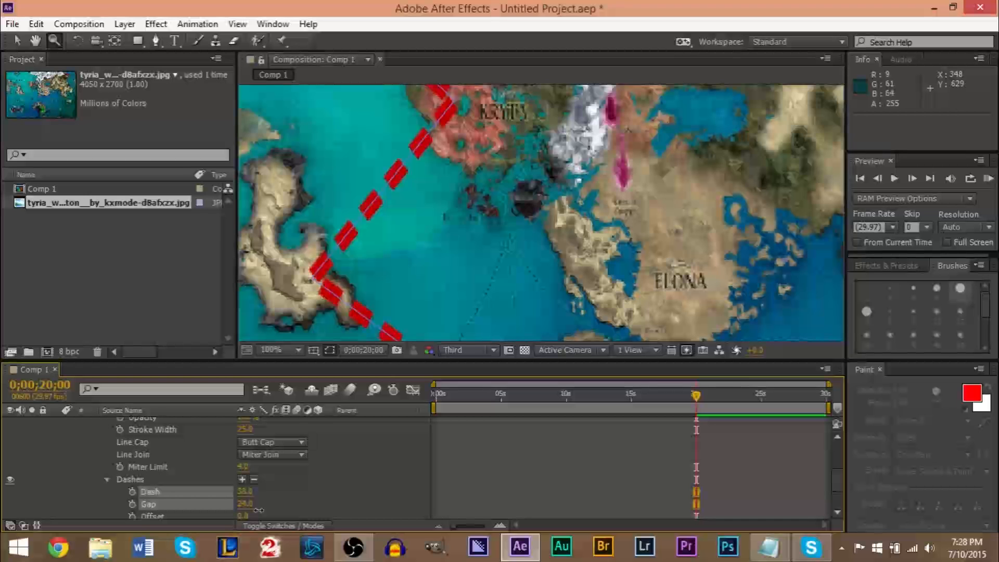
{"action": "left_click", "coordinate": [259, 513]}
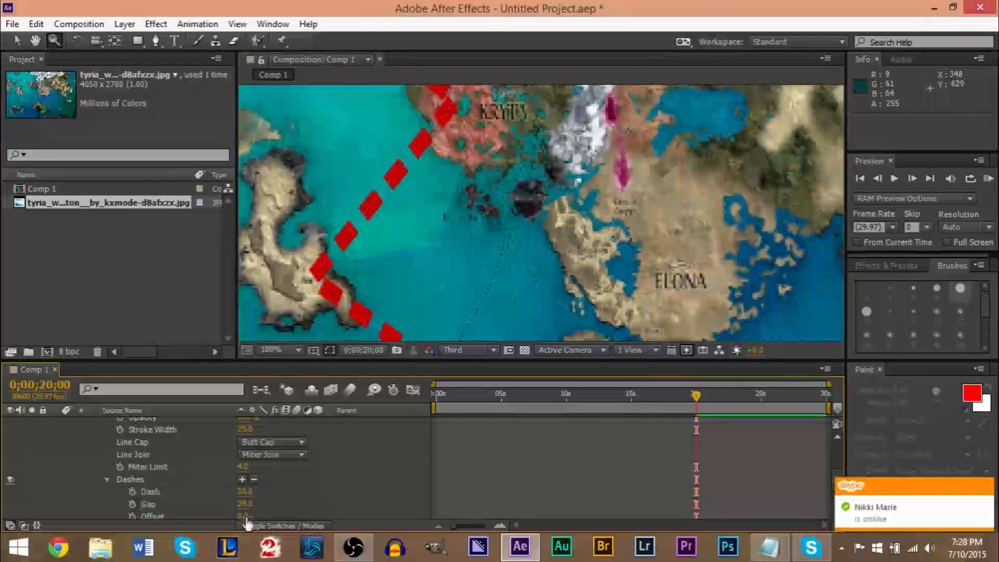
{"action": "left_click_drag", "start_coordinate": [245, 515], "coordinate": [263, 516]}
{"action": "mouse_move", "coordinate": [317, 515]}
{"action": "left_mouse_down"}
{"action": "mouse_move", "coordinate": [358, 516]}
{"action": "mouse_move", "coordinate": [333, 516]}
{"action": "left_mouse_up"}
{"action": "left_click_drag", "start_coordinate": [250, 515], "coordinate": [322, 514]}
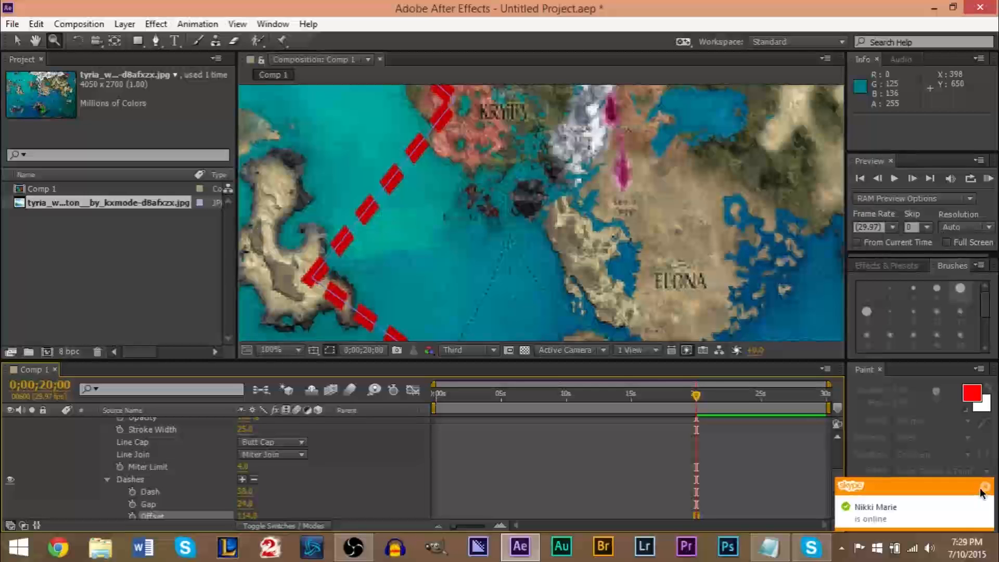
Step: Collapse Shape 1 in Shape Layer 1 and set its blending mode to Multiply
{"action": "left_click_drag", "start_coordinate": [838, 482], "coordinate": [847, 457]}
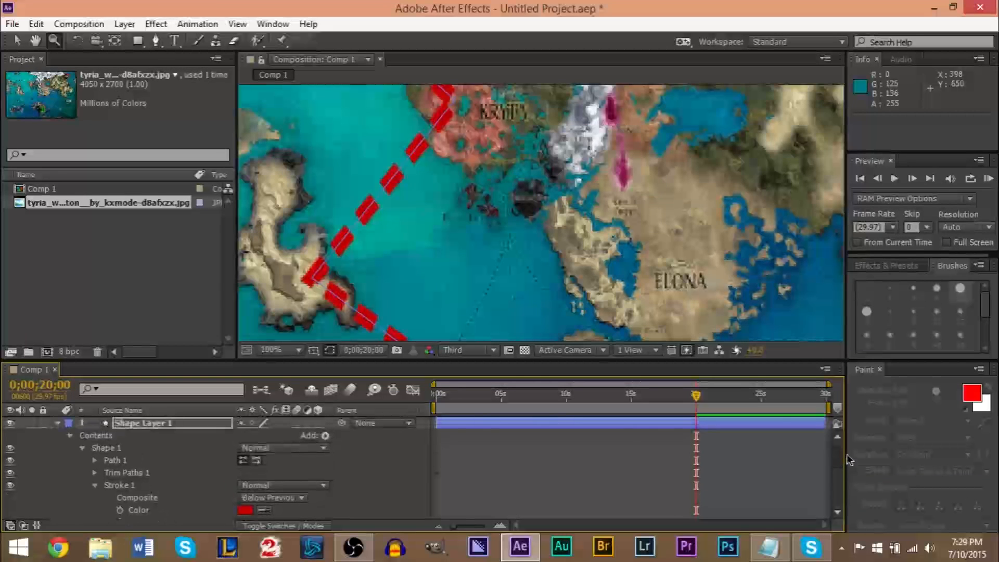
{"action": "left_click", "coordinate": [82, 448]}
{"action": "left_click", "coordinate": [302, 449]}
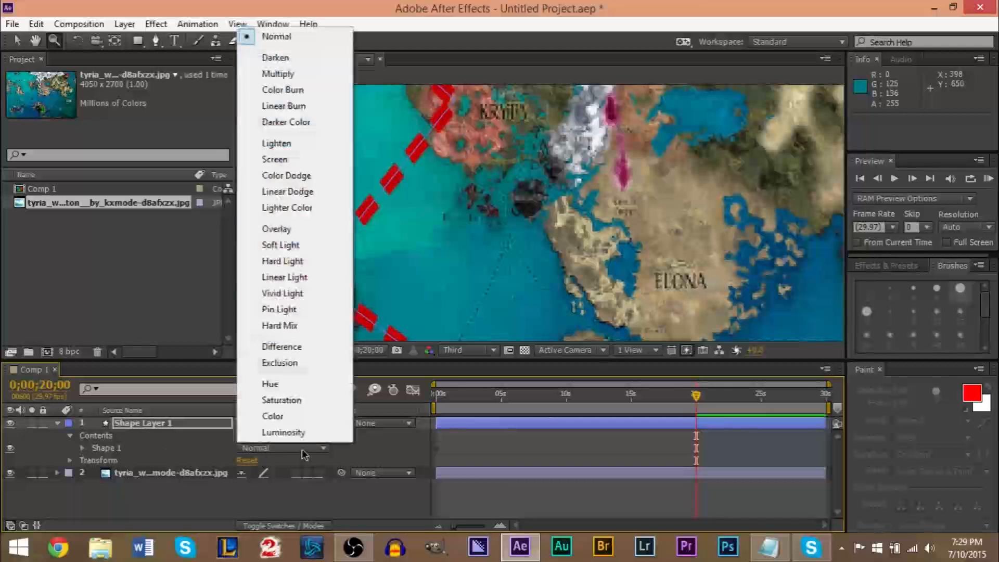
{"action": "left_click", "coordinate": [289, 73]}
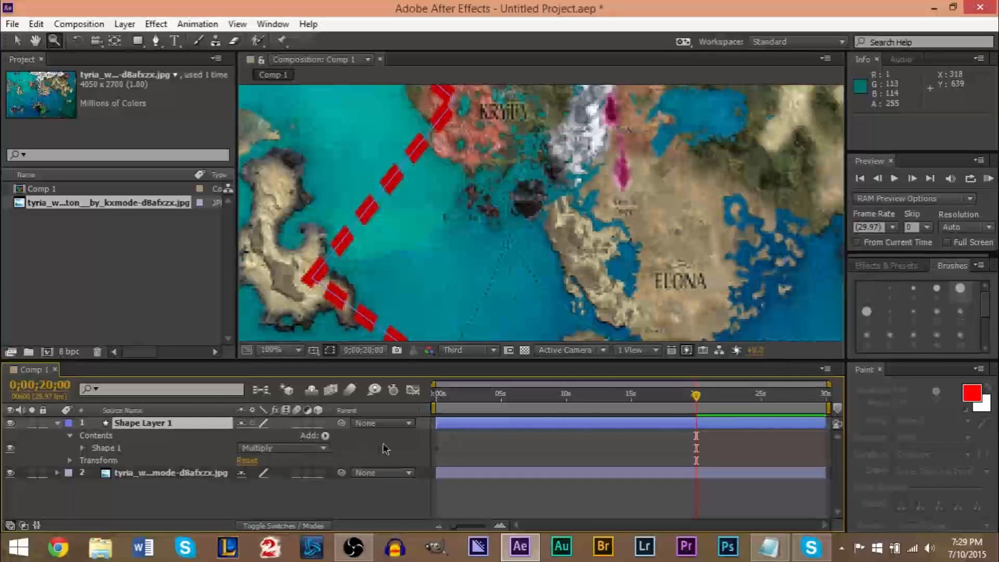
Step: Collapse the contents of Shape Layer 1 and the layer itself, leaving its parent set to None
{"action": "left_click", "coordinate": [69, 436]}
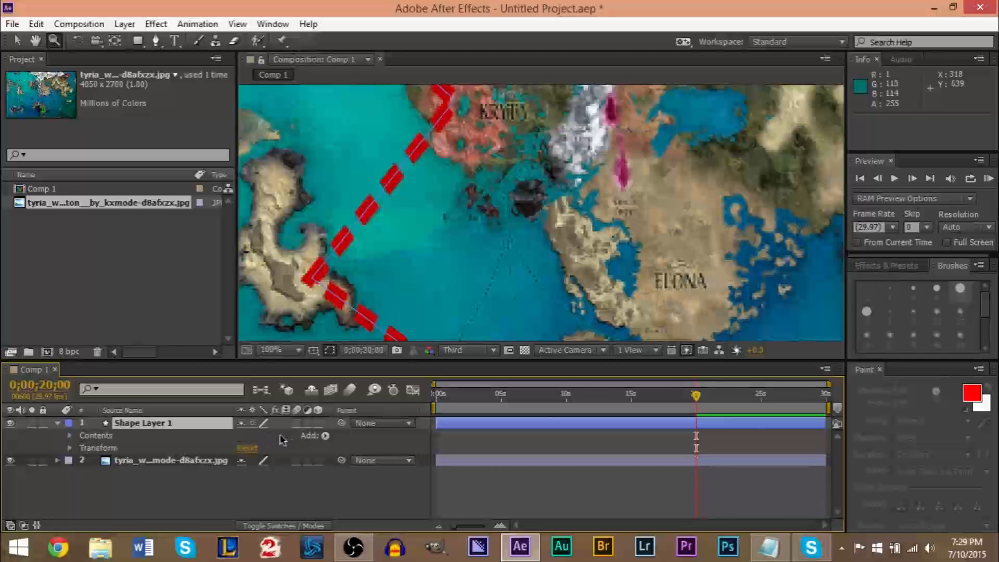
{"action": "left_click", "coordinate": [382, 422]}
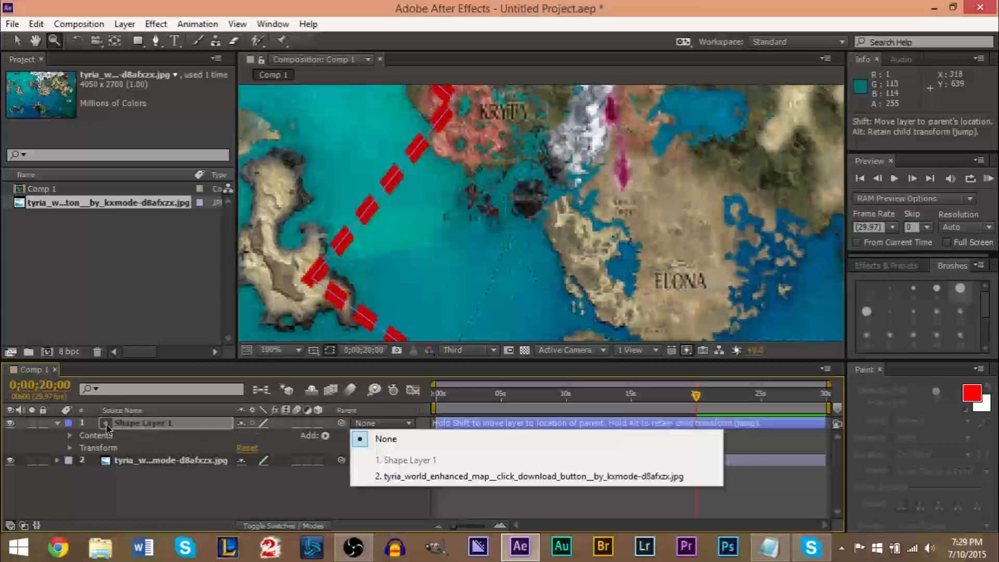
{"action": "left_click", "coordinate": [124, 428]}
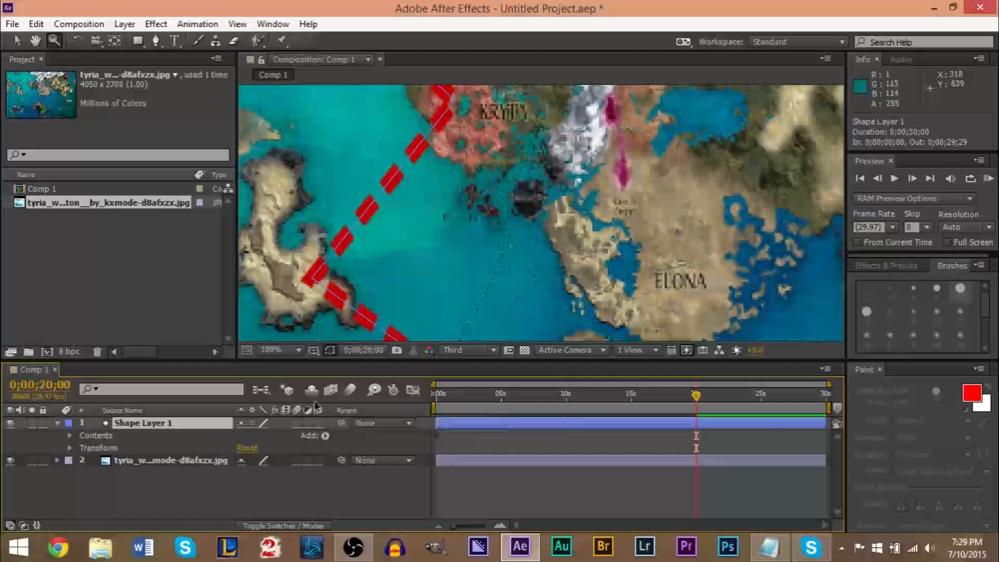
{"action": "left_click", "coordinate": [57, 423]}
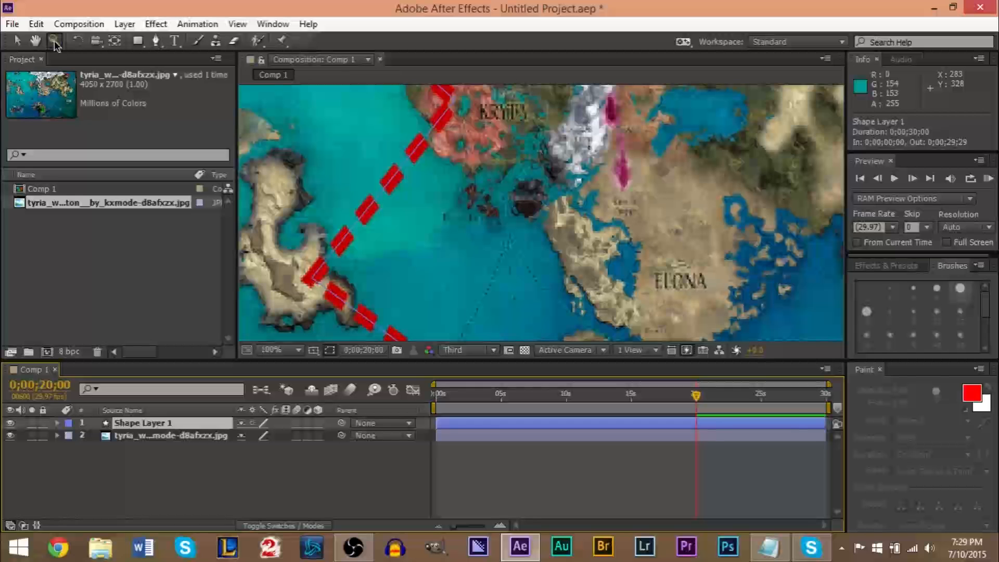
Step: Fit the whole composition in the viewer, preview the route animation from the start, and return the playhead to 0;00;00;00
{"action": "right_click", "coordinate": [301, 296]}
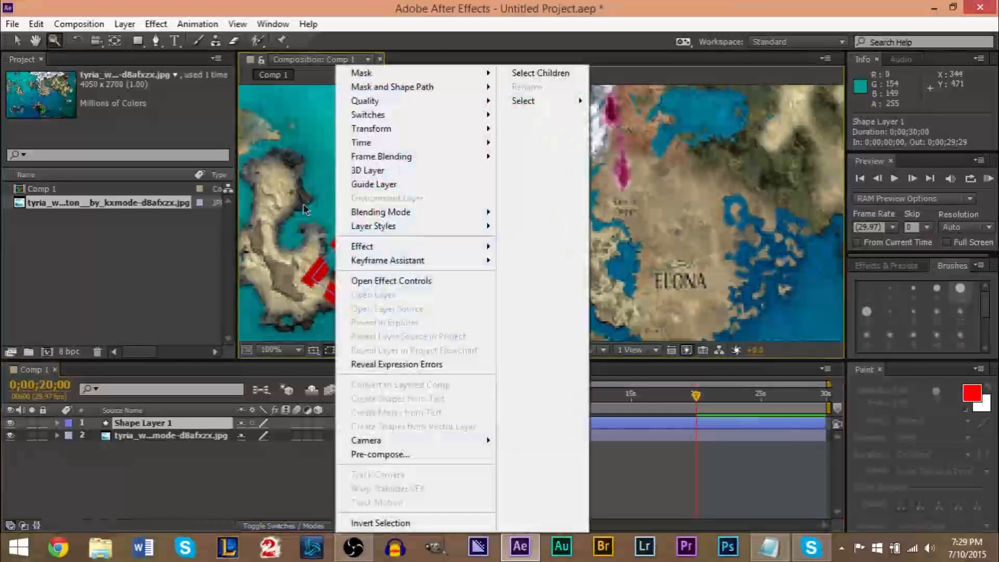
{"action": "key", "text": "Escape"}
{"action": "left_click", "coordinate": [279, 350]}
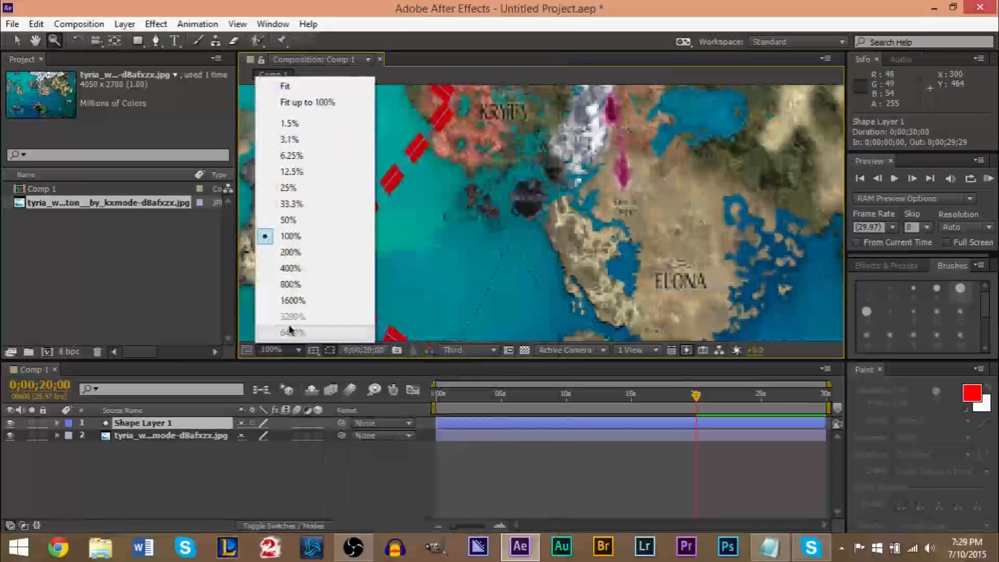
{"action": "left_click", "coordinate": [318, 104]}
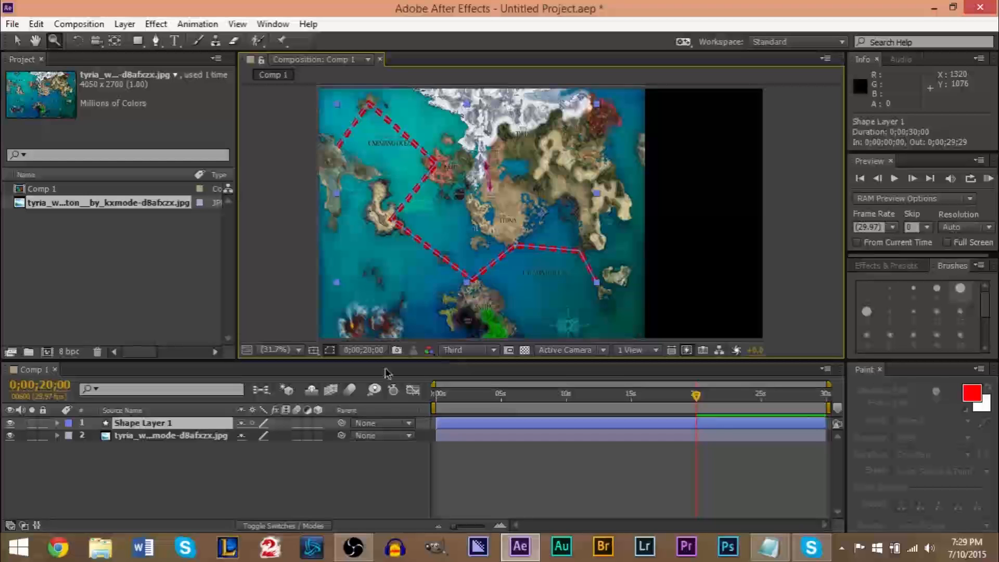
{"action": "left_click", "coordinate": [191, 439]}
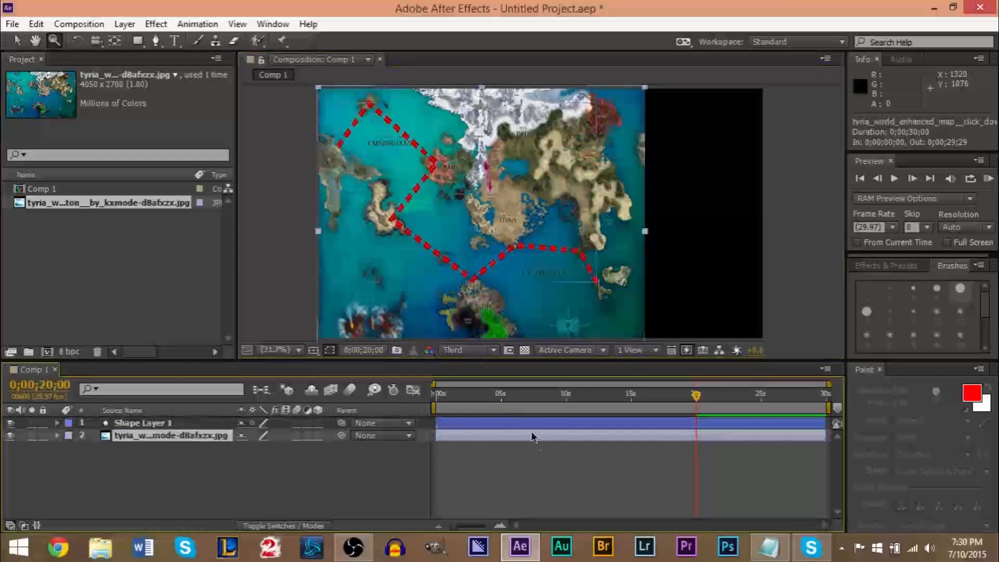
{"action": "key", "text": "Home"}
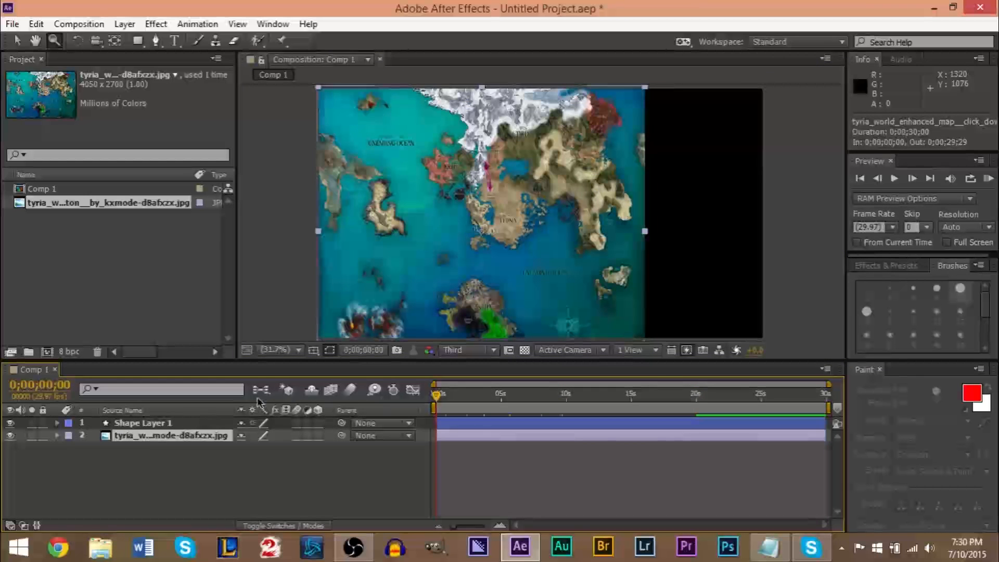
{"action": "key", "text": "space"}
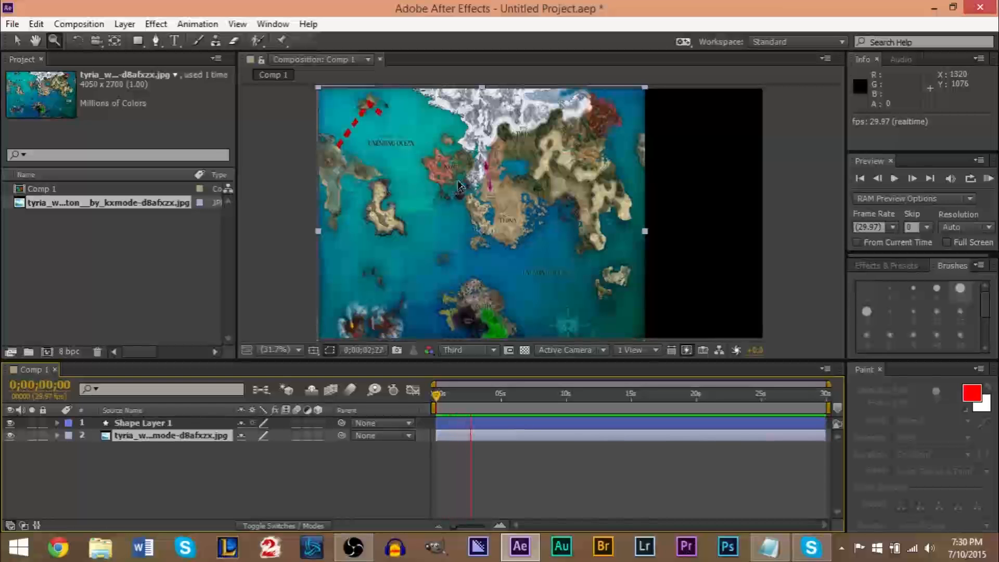
{"action": "key", "text": "space"}
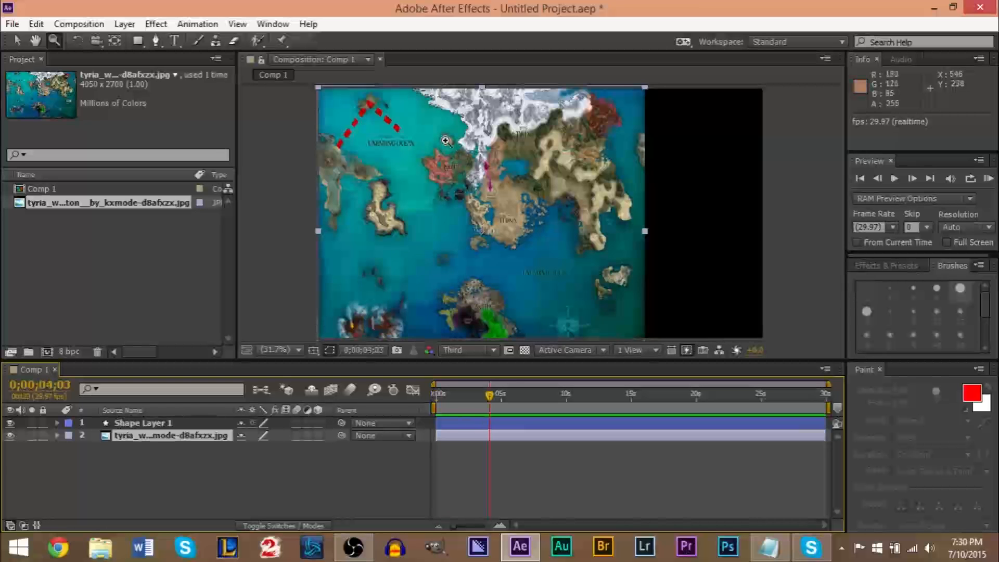
{"action": "left_click_drag", "start_coordinate": [490, 399], "coordinate": [437, 398]}
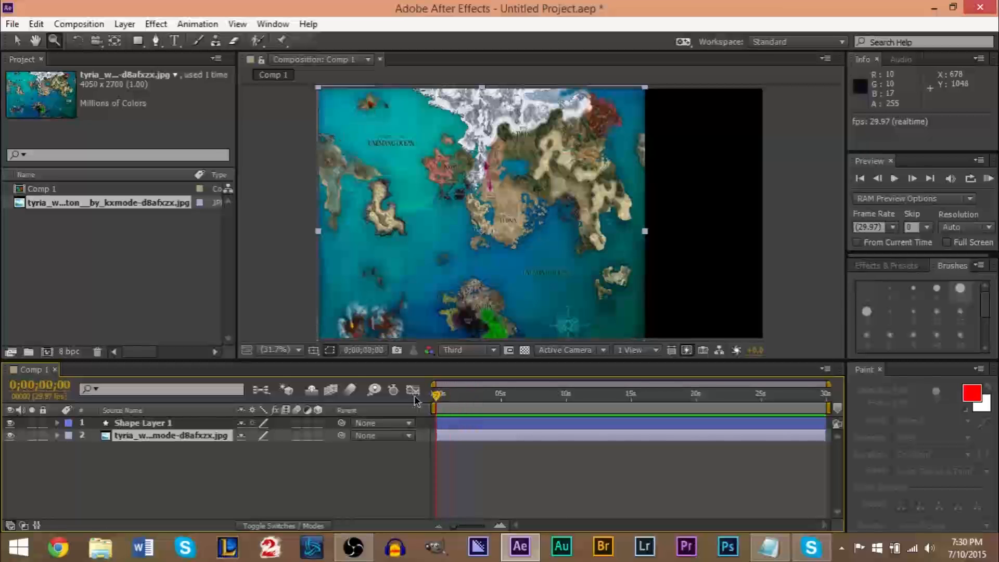
{"action": "left_click", "coordinate": [413, 391]}
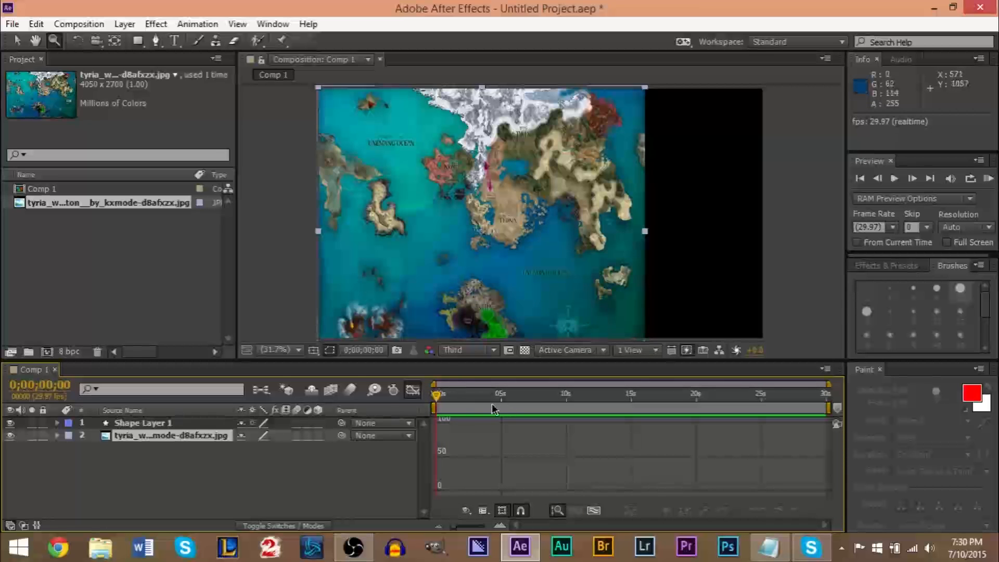
{"action": "left_click", "coordinate": [413, 391]}
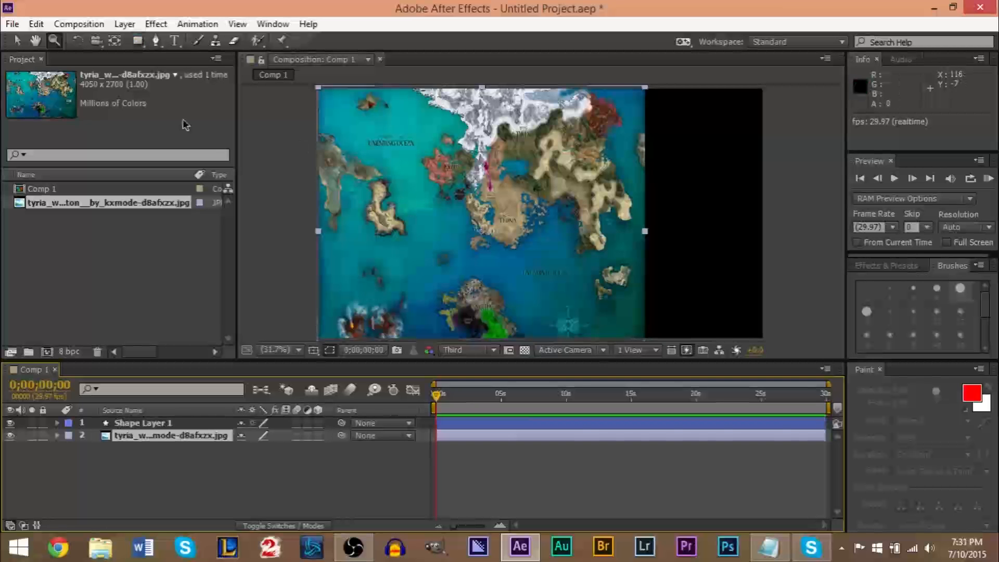
Step: Select Shape Layer 1 and the map image layer together
{"action": "left_click", "coordinate": [146, 426]}
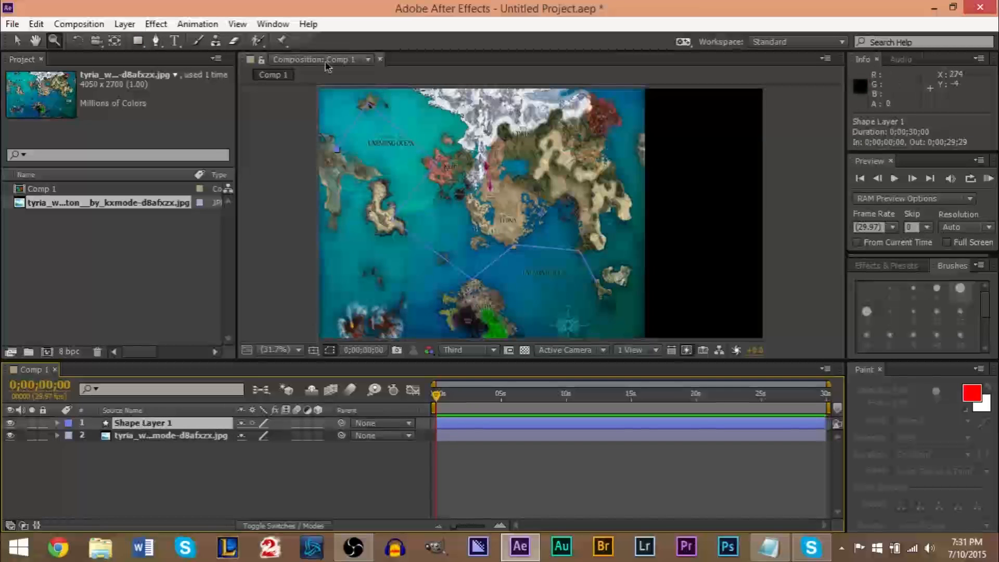
{"action": "left_click", "coordinate": [156, 440]}
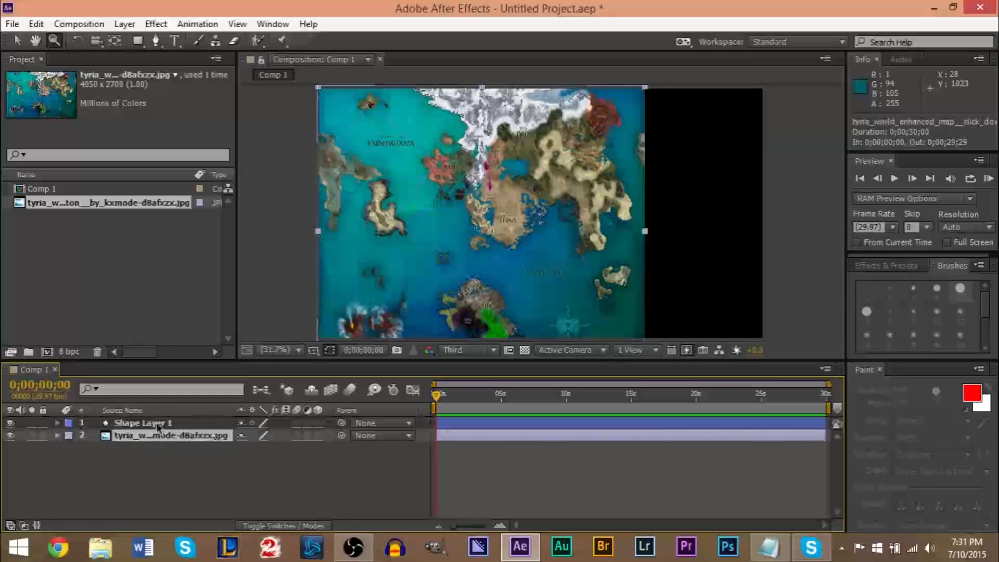
{"action": "left_click", "coordinate": [158, 425]}
{"action": "left_click_drag", "start_coordinate": [164, 462], "coordinate": [163, 422]}
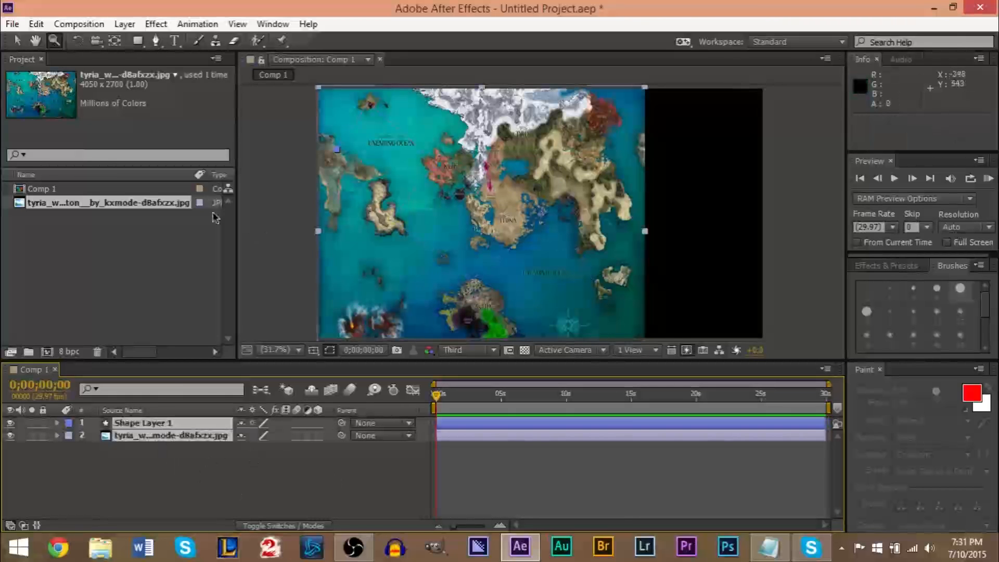
{"action": "left_click", "coordinate": [90, 26]}
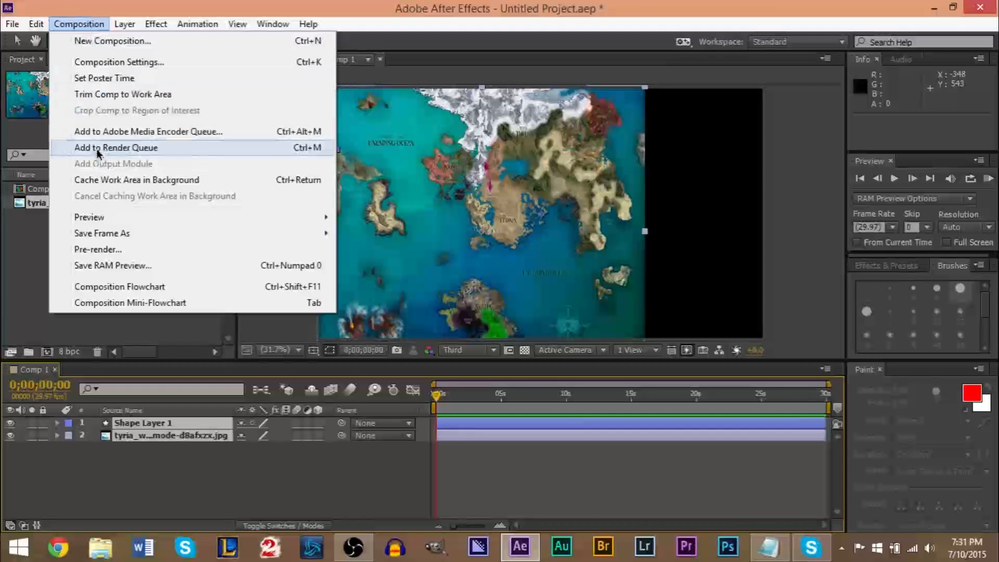
{"action": "left_click", "coordinate": [118, 252]}
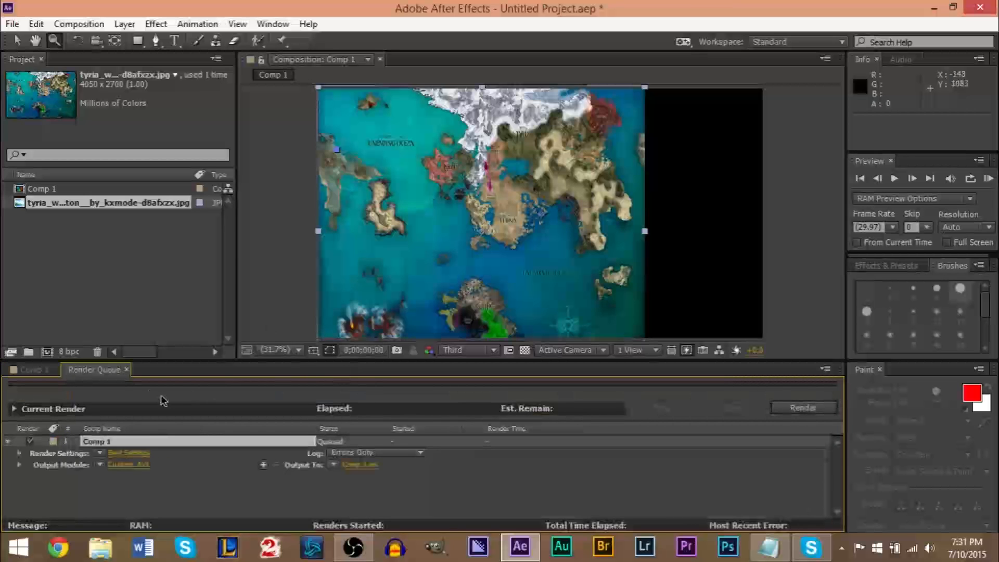
{"action": "left_click", "coordinate": [126, 369]}
Step: Pre-compose the two selected layers as Pre-comp 1, moving all attributes into the new composition
{"action": "left_click", "coordinate": [79, 24]}
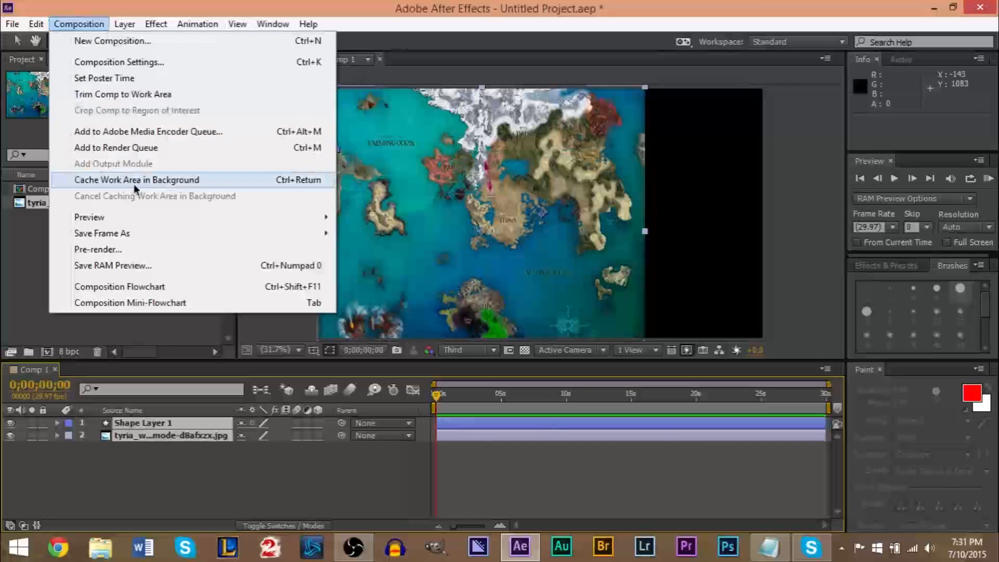
{"action": "mouse_move", "coordinate": [121, 26]}
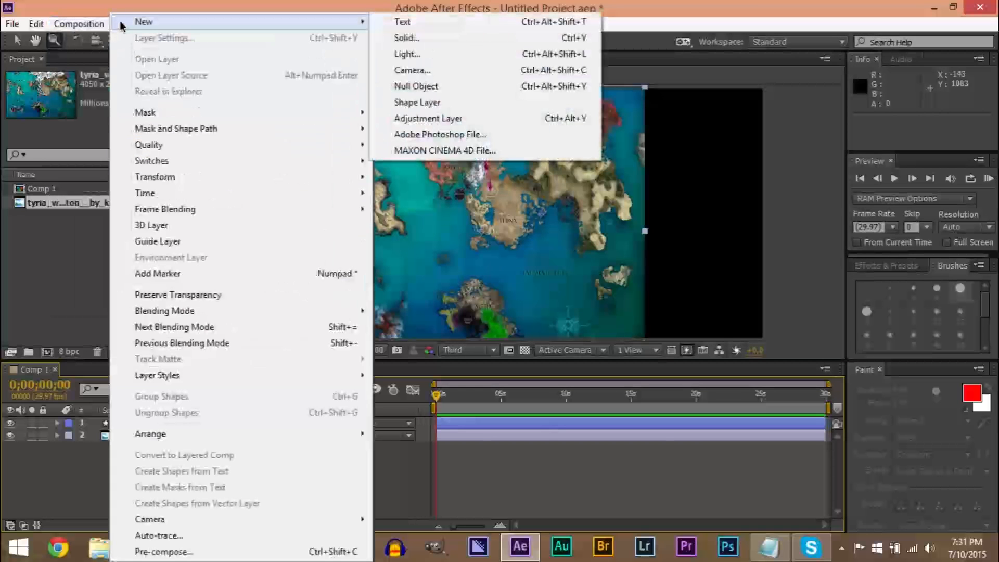
{"action": "left_click", "coordinate": [185, 552]}
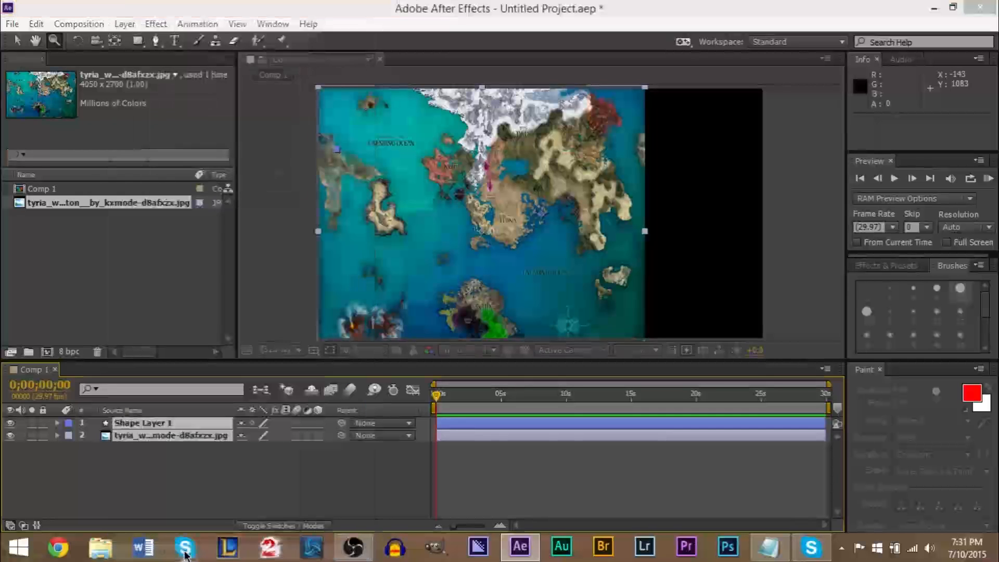
{"action": "left_click_drag", "start_coordinate": [150, 15], "coordinate": [291, 118]}
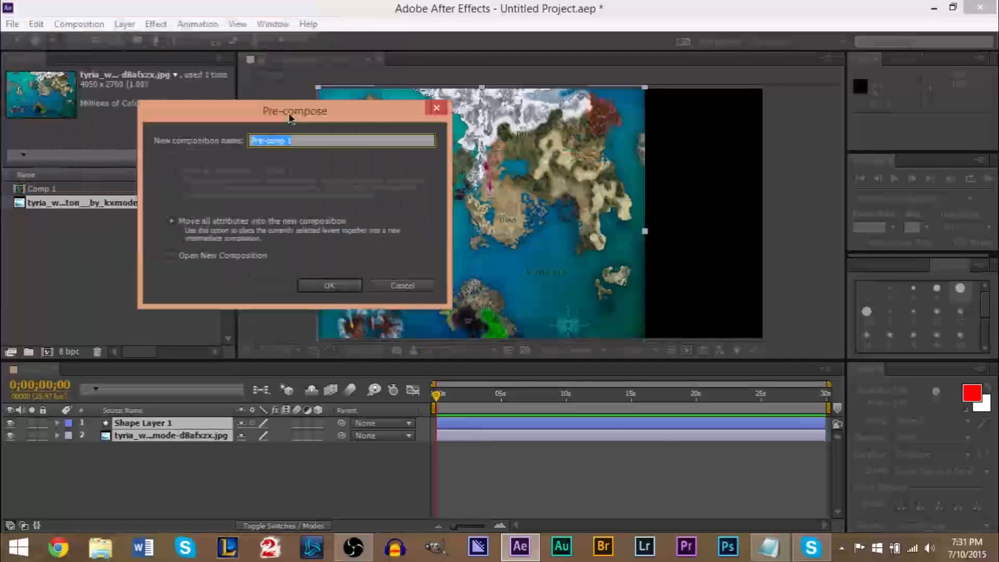
{"action": "left_click", "coordinate": [329, 285]}
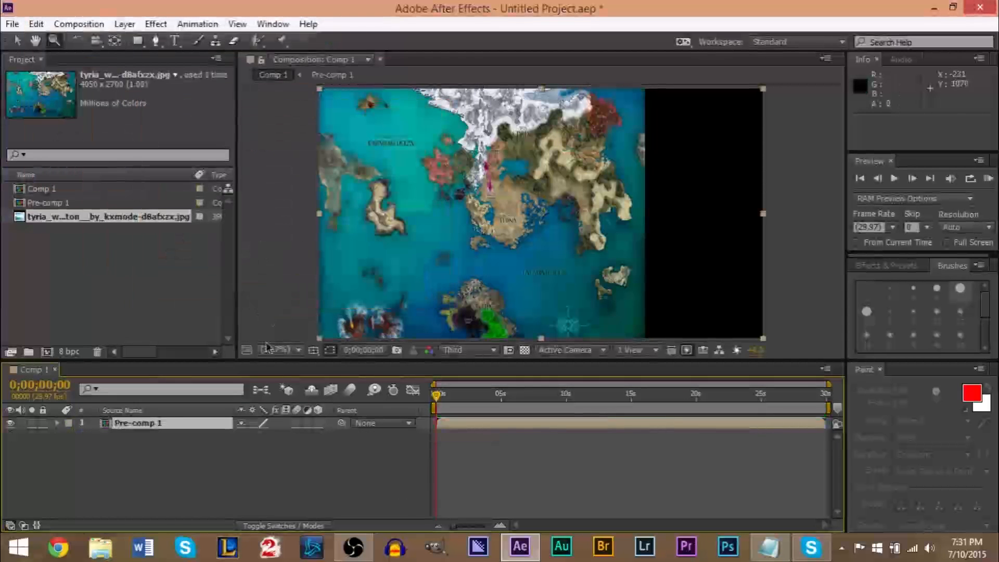
Step: Scrub Comp 1 to 0;00;20;13 to check the route, and open Pre-comp 1 to inspect the layers inside it
{"action": "left_click_drag", "start_coordinate": [438, 403], "coordinate": [705, 413]}
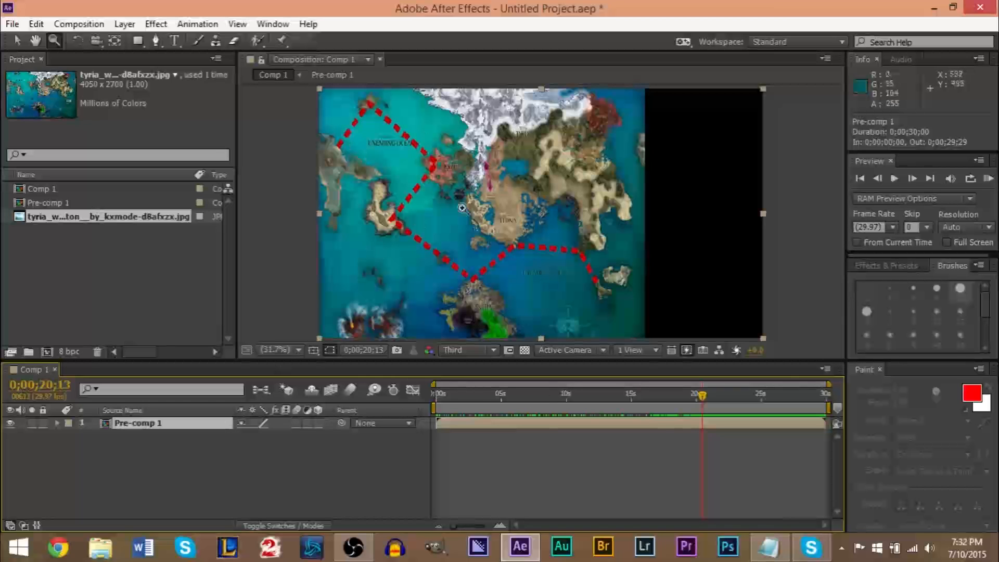
{"action": "double_click", "coordinate": [141, 423]}
{"action": "left_click", "coordinate": [136, 435]}
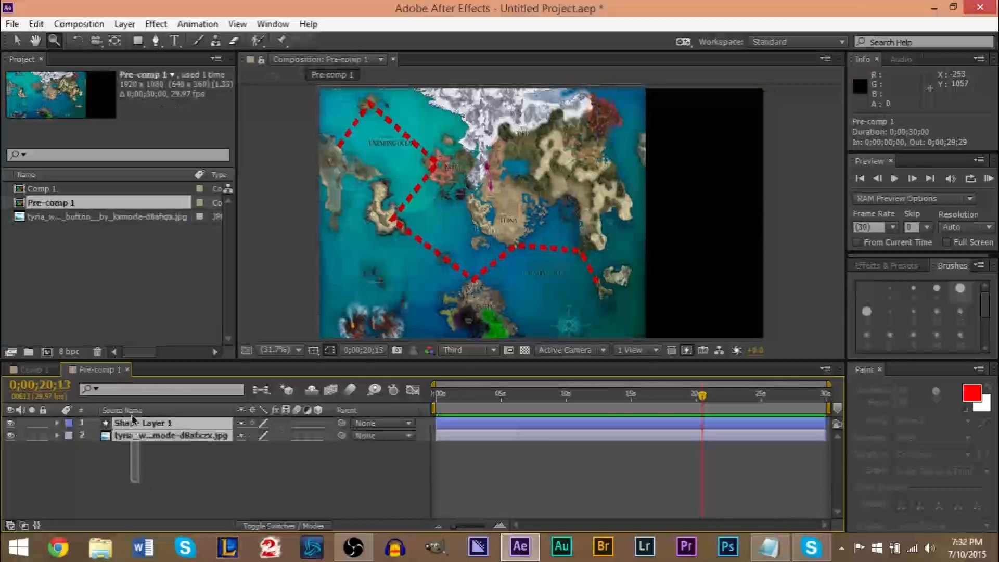
{"action": "left_click_drag", "start_coordinate": [132, 423], "coordinate": [133, 414]}
{"action": "left_click", "coordinate": [156, 473]}
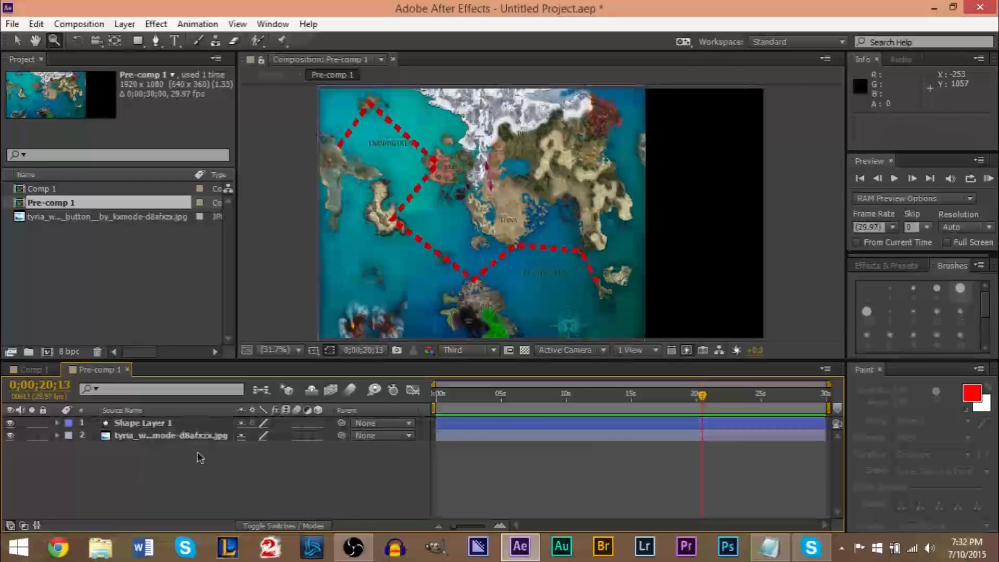
Step: Compare the Comp 1 and Pre-comp 1 timelines, finishing on Comp 1
{"action": "left_click", "coordinate": [31, 369]}
{"action": "left_click", "coordinate": [97, 370]}
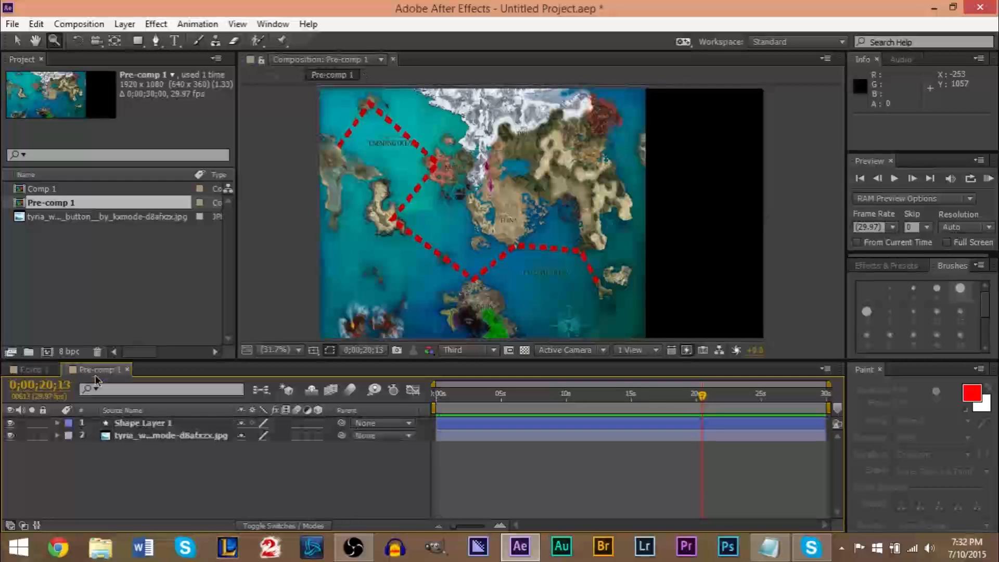
{"action": "left_click", "coordinate": [37, 372]}
{"action": "left_click", "coordinate": [93, 371]}
{"action": "left_click", "coordinate": [32, 371]}
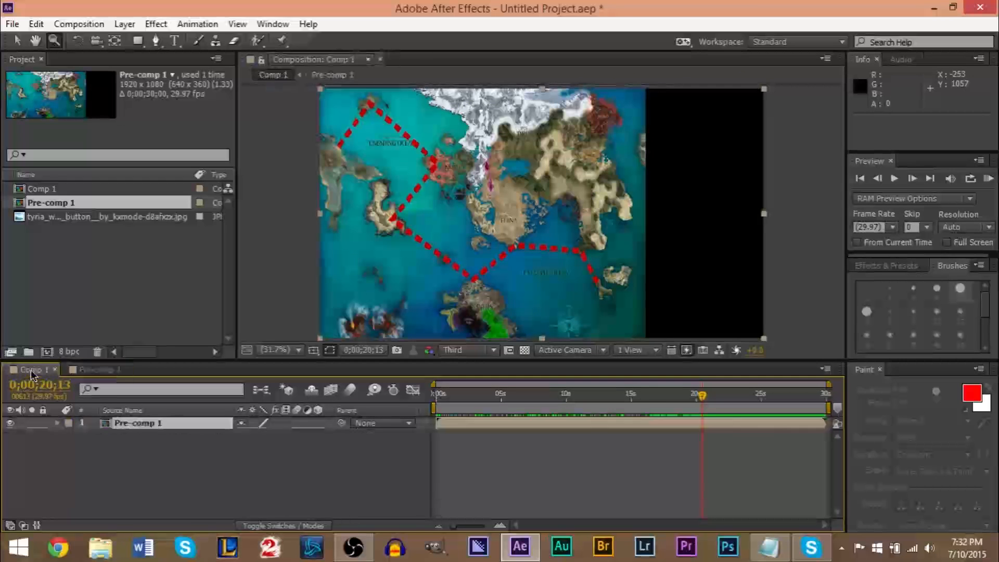
Step: Switch back and forth between the Pre-comp 1 and Comp 1 timelines, returning to Comp 1
{"action": "left_click", "coordinate": [96, 370]}
{"action": "left_click", "coordinate": [46, 370]}
{"action": "left_click", "coordinate": [108, 371]}
{"action": "left_click", "coordinate": [46, 371]}
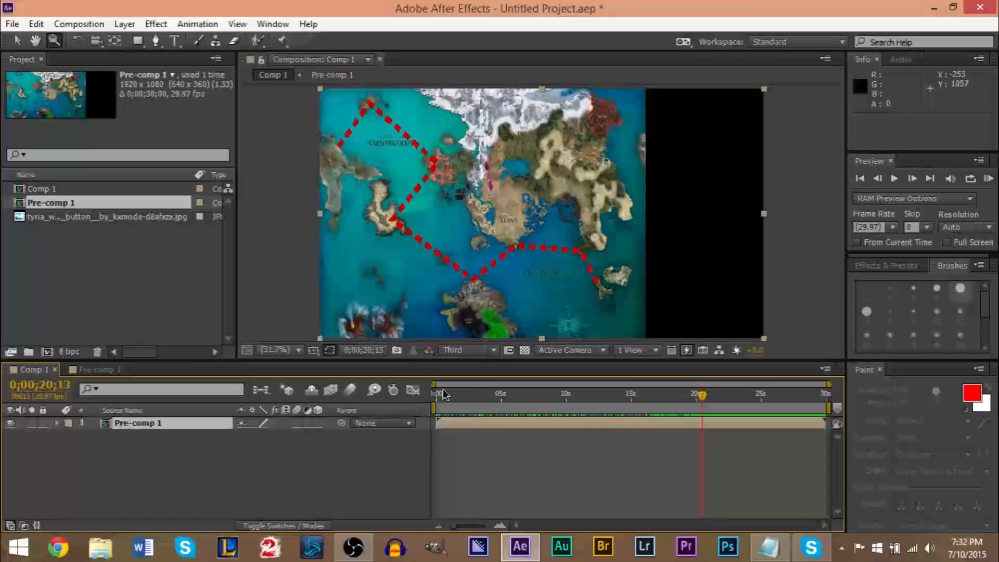
Step: At 0;00;00;00 in Comp 1, enlarge the Pre-comp 1 layer to about 142% and reposition it so the map fills the frame
{"action": "left_click", "coordinate": [468, 426]}
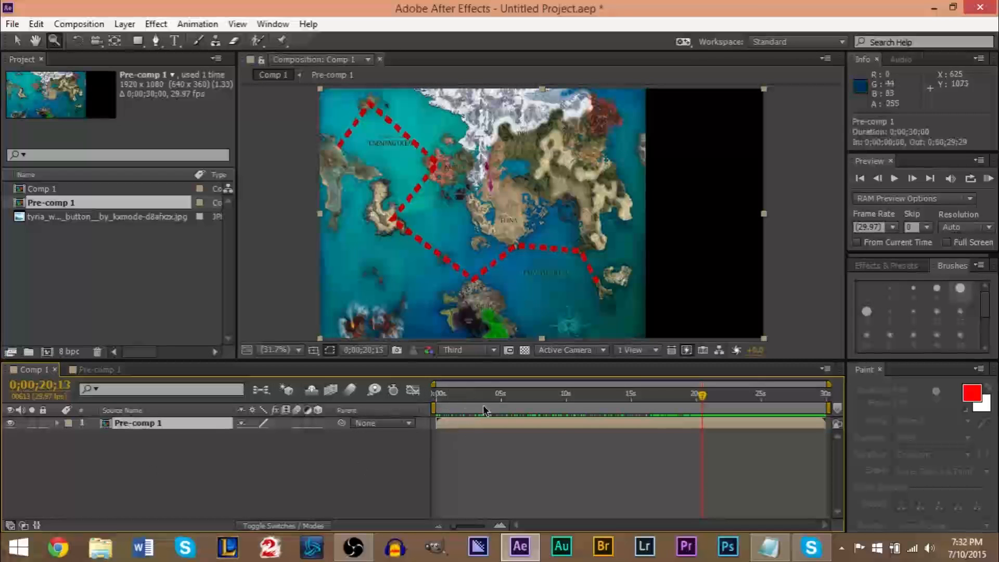
{"action": "left_click_drag", "start_coordinate": [464, 396], "coordinate": [326, 397]}
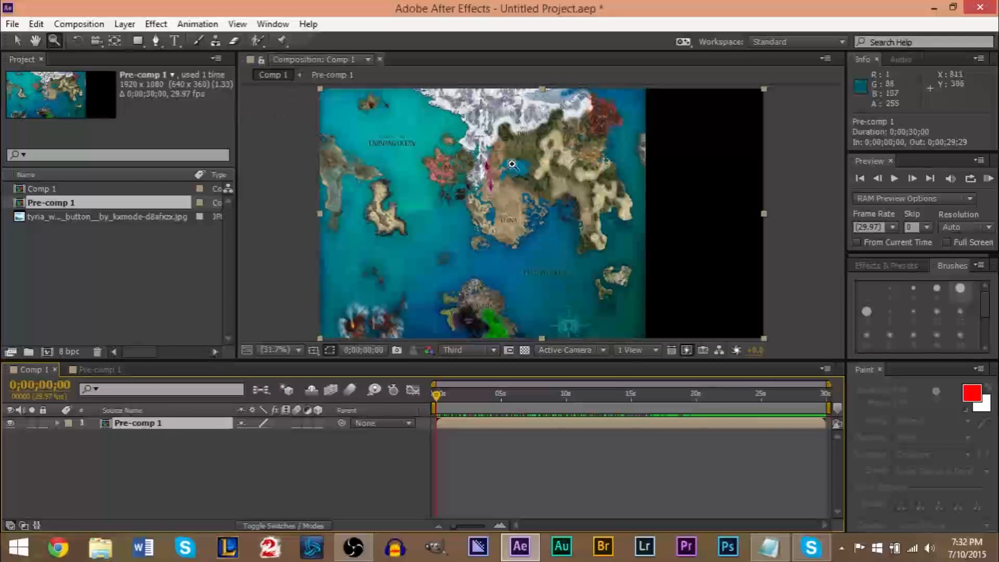
{"action": "left_click", "coordinate": [17, 40]}
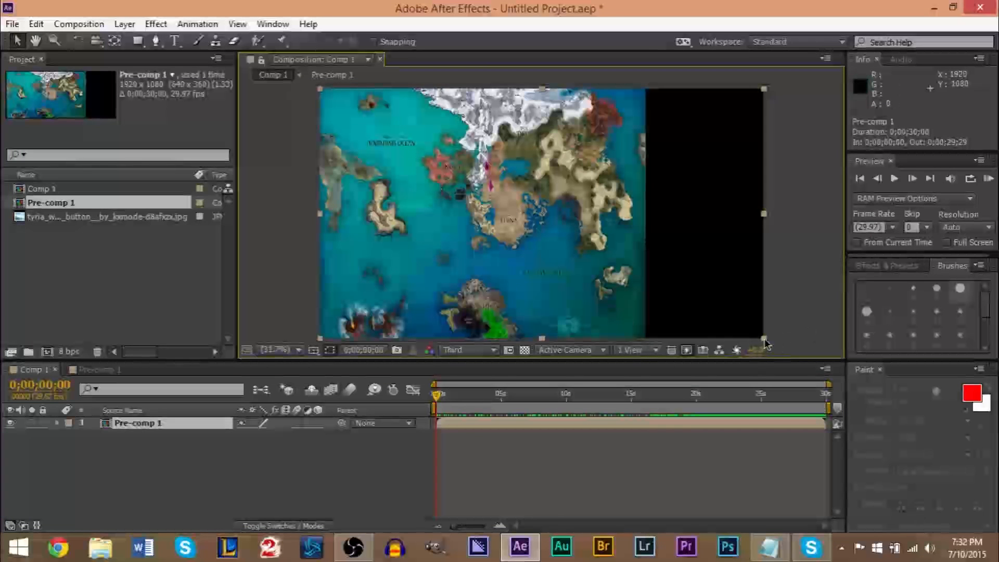
{"action": "left_click_drag", "start_coordinate": [764, 341], "coordinate": [970, 386]}
{"action": "left_click_drag", "start_coordinate": [453, 190], "coordinate": [423, 144]}
Step: Try shifting the map image inside Pre-comp 1, compare it with Comp 1, undo the shift and return to Comp 1
{"action": "double_click", "coordinate": [423, 143]}
{"action": "double_click", "coordinate": [423, 139]}
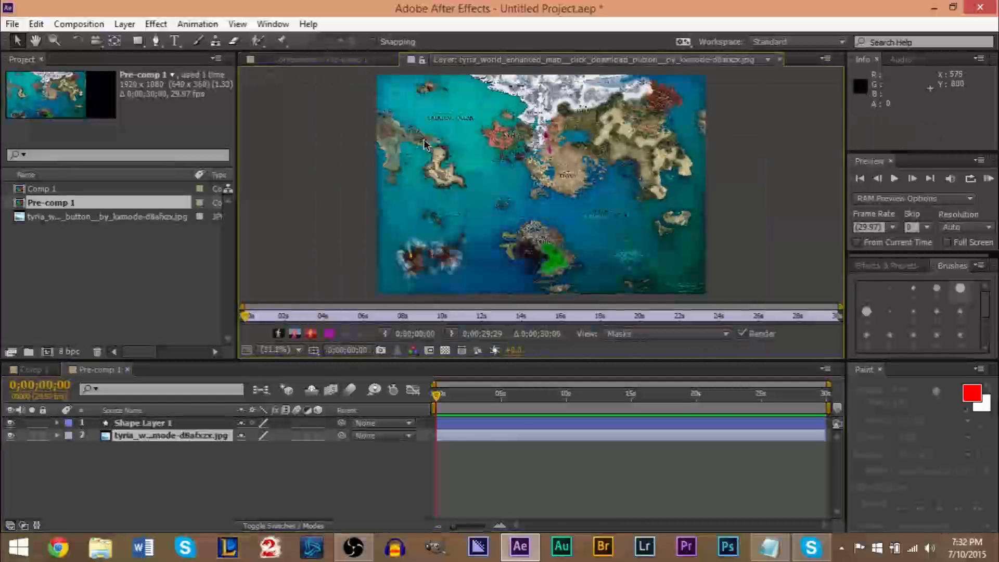
{"action": "left_click", "coordinate": [779, 60]}
{"action": "mouse_move", "coordinate": [454, 182]}
{"action": "left_mouse_down"}
{"action": "mouse_move", "coordinate": [488, 181]}
{"action": "mouse_move", "coordinate": [443, 182]}
{"action": "left_mouse_up"}
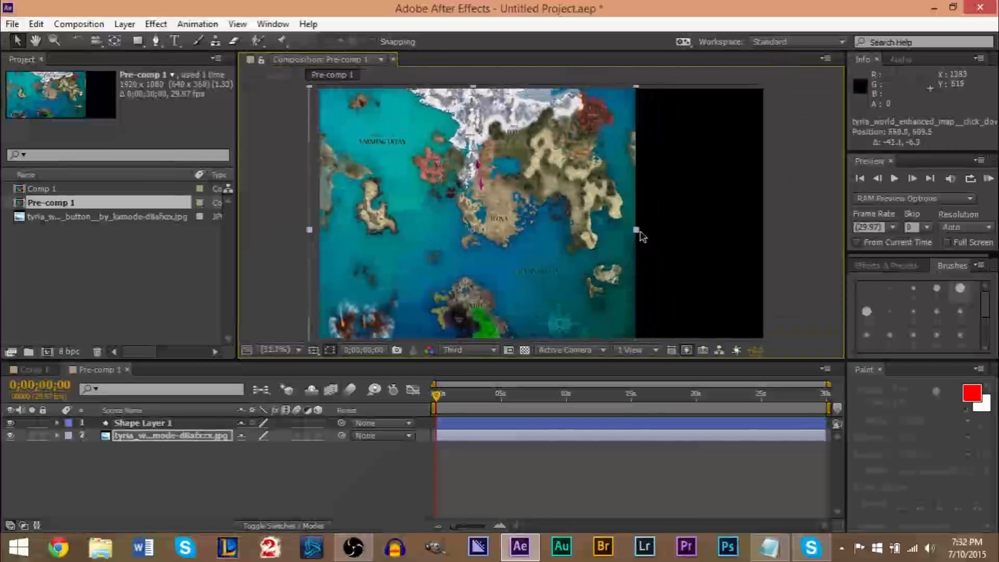
{"action": "left_click", "coordinate": [48, 369]}
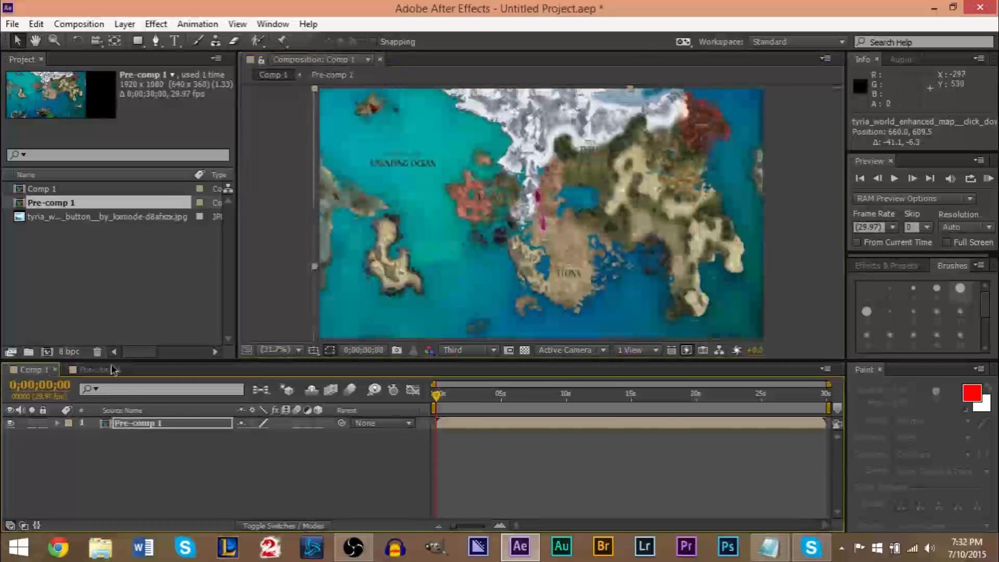
{"action": "left_click", "coordinate": [103, 372]}
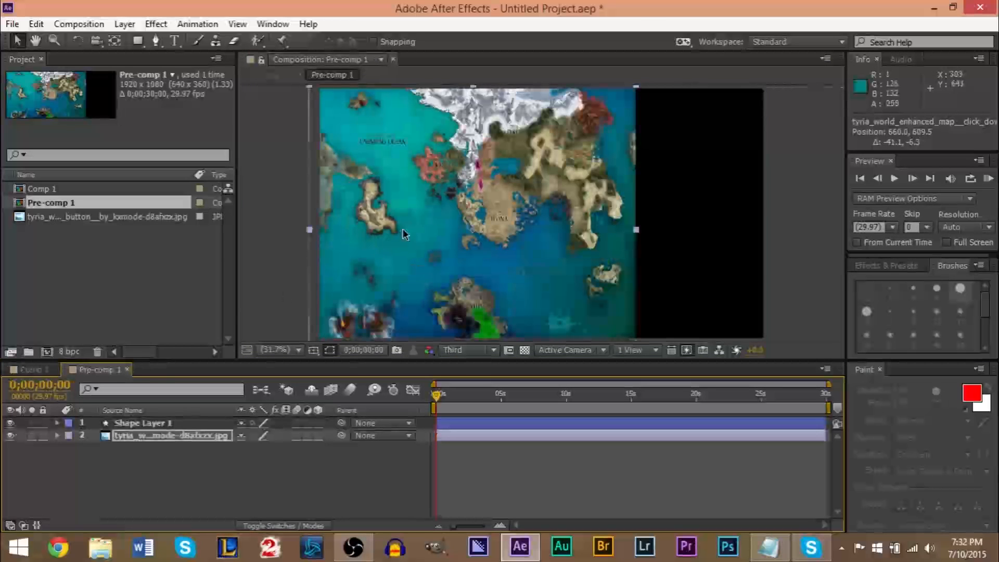
{"action": "key", "text": "ctrl+z"}
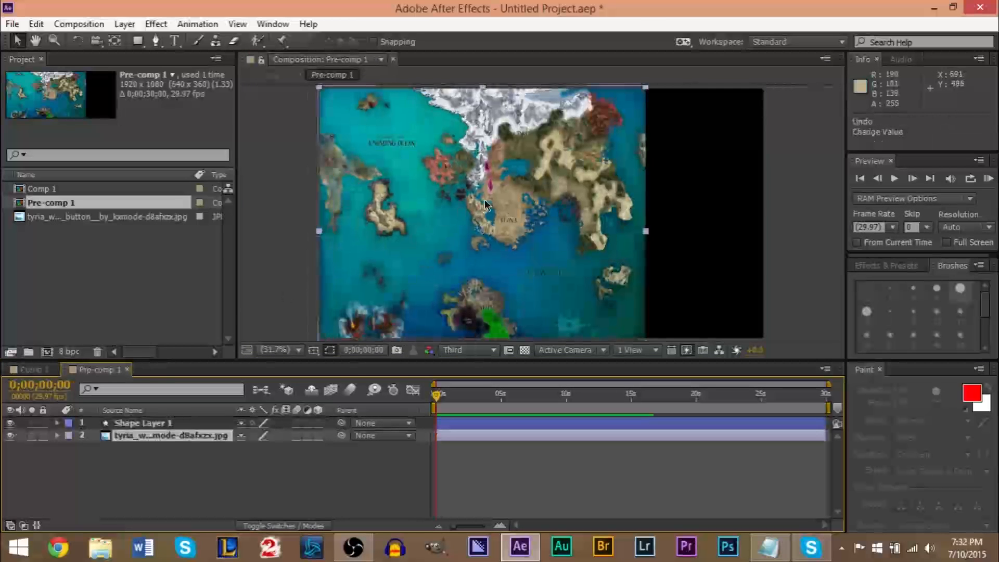
{"action": "left_click", "coordinate": [46, 370]}
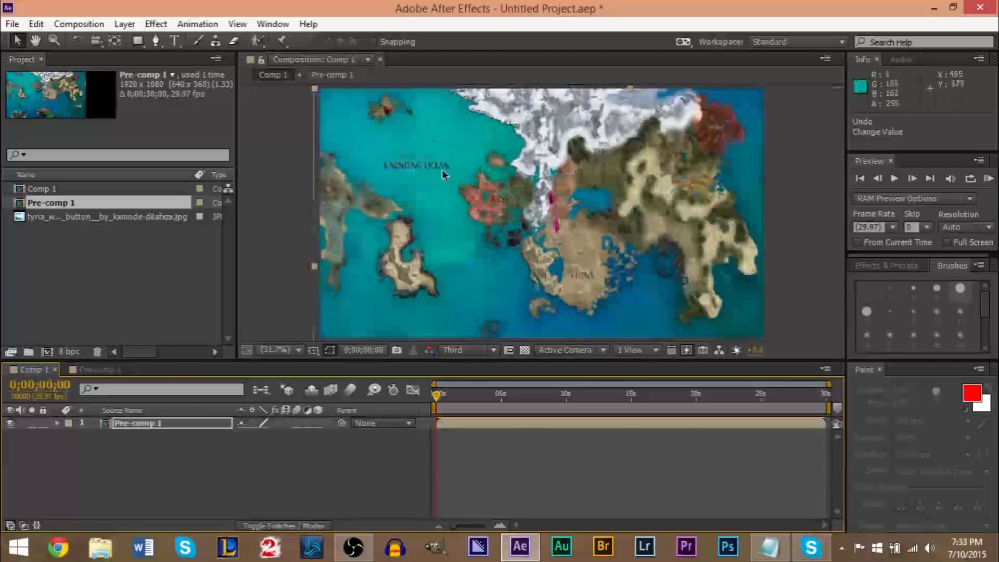
Step: Nudge the Pre-comp 1 layer to align with the frame edge and scale it up to 299.1%
{"action": "mouse_move", "coordinate": [419, 180]}
{"action": "left_mouse_down"}
{"action": "mouse_move", "coordinate": [427, 183]}
{"action": "mouse_move", "coordinate": [417, 170]}
{"action": "left_mouse_up"}
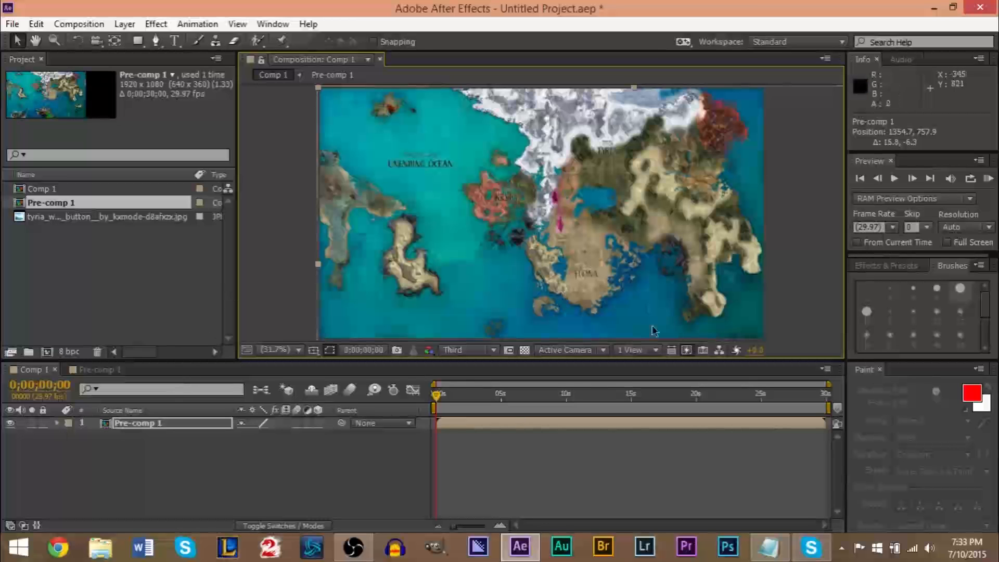
{"action": "left_click", "coordinate": [57, 423]}
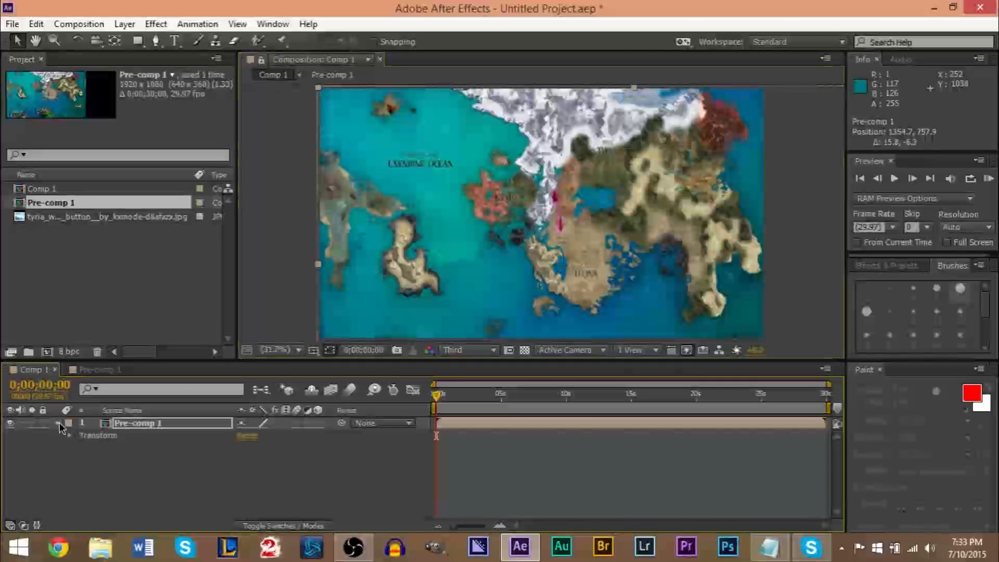
{"action": "left_click", "coordinate": [71, 437]}
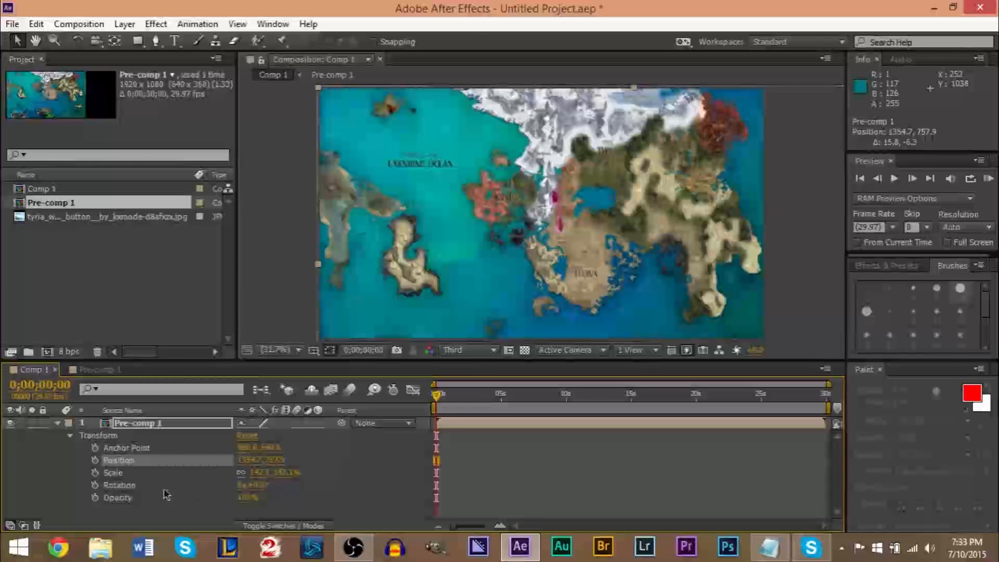
{"action": "left_click_drag", "start_coordinate": [259, 472], "coordinate": [376, 474]}
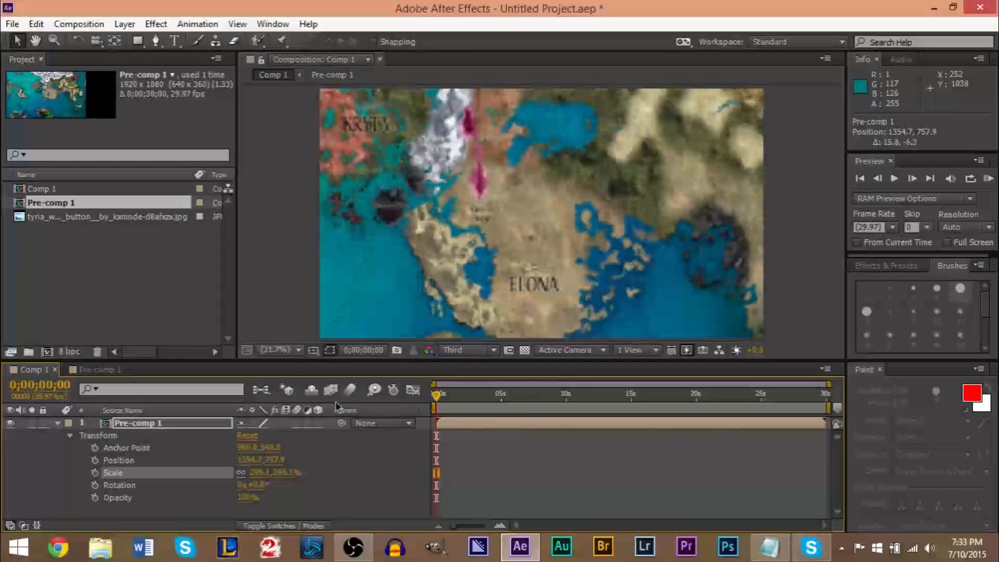
Step: Set the viewer resolution to Full, move Pre-comp 1 to about 2857.9, 1597.9 to frame the route's first leg, and preview it
{"action": "left_click", "coordinate": [477, 354]}
{"action": "left_click", "coordinate": [482, 388]}
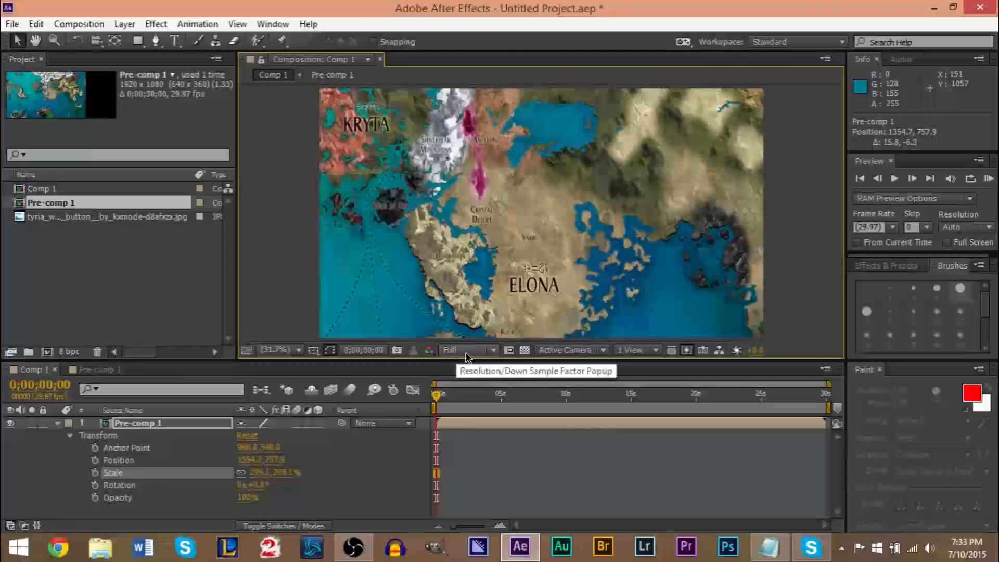
{"action": "left_click", "coordinate": [17, 40]}
{"action": "left_click_drag", "start_coordinate": [383, 114], "coordinate": [486, 164]}
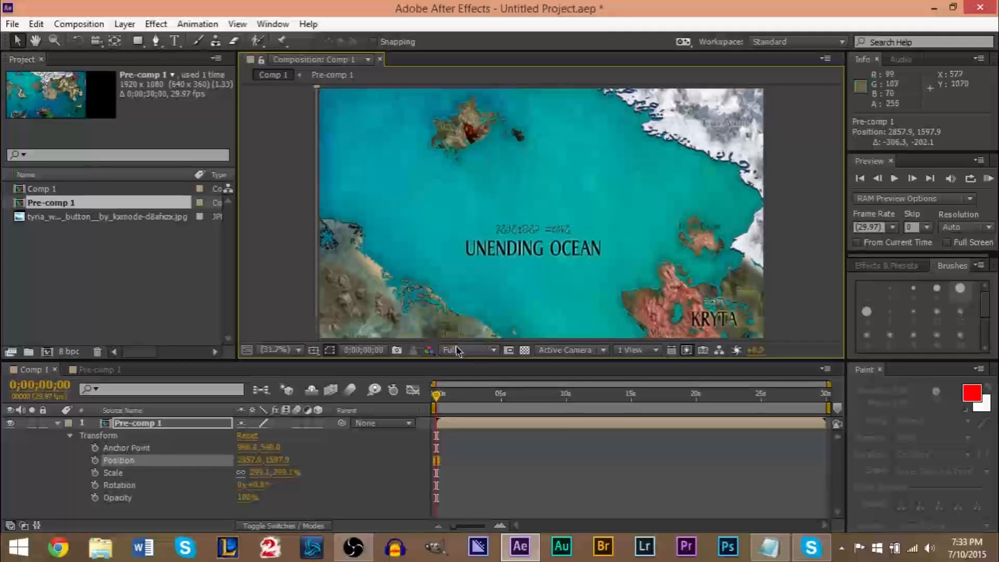
{"action": "key", "text": "space"}
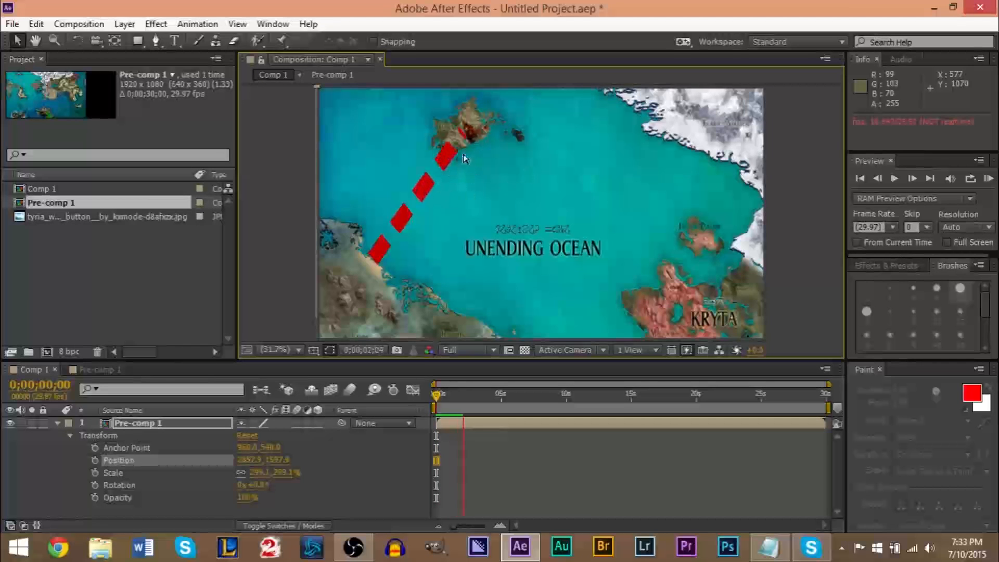
{"action": "key", "text": "space"}
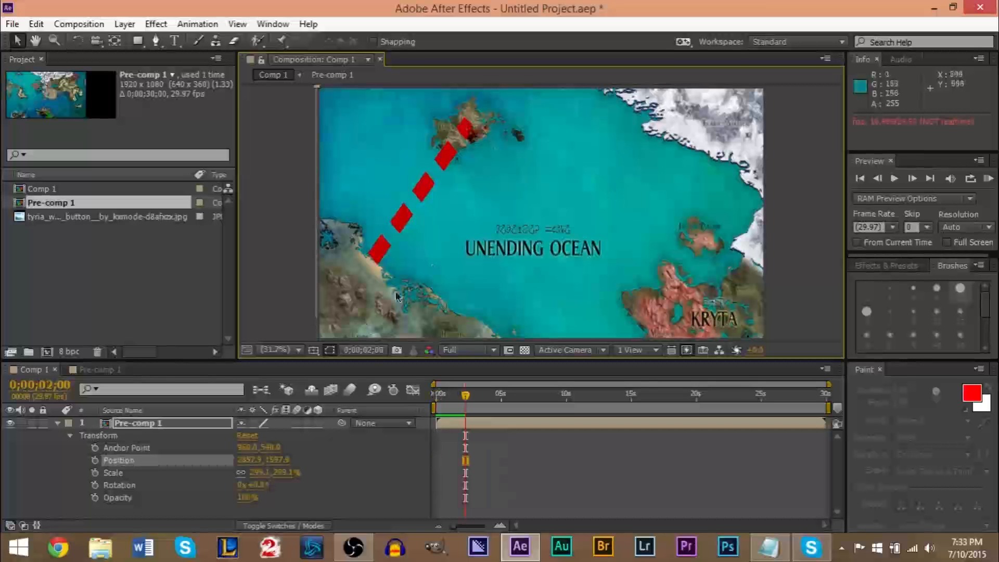
Step: Set the stroke width of Shape Layer 1 inside Pre-comp 1 to 15 px and check the thinner route in Comp 1
{"action": "double_click", "coordinate": [122, 428]}
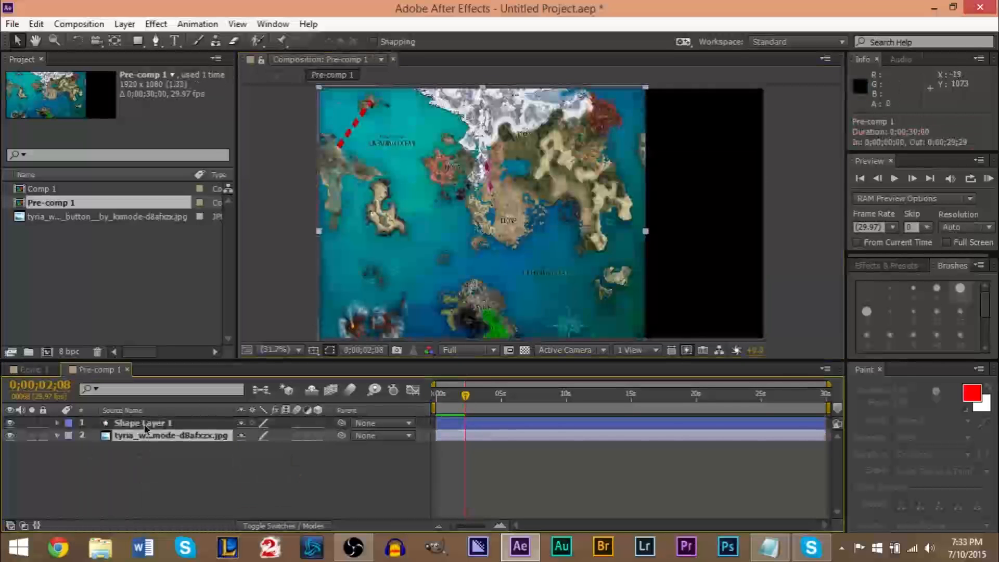
{"action": "left_click", "coordinate": [145, 424]}
{"action": "left_click", "coordinate": [58, 424]}
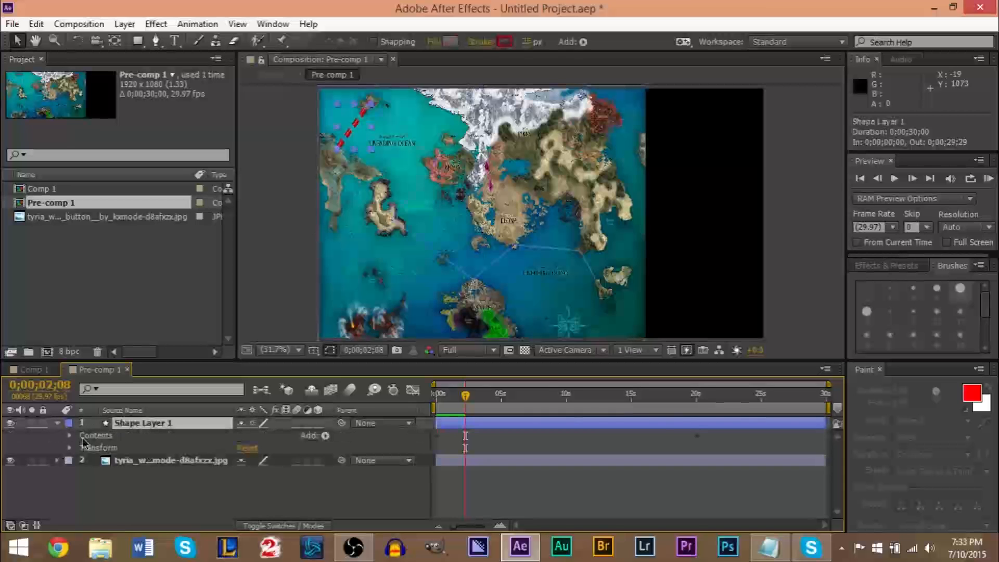
{"action": "left_click", "coordinate": [70, 435]}
{"action": "left_click", "coordinate": [82, 449]}
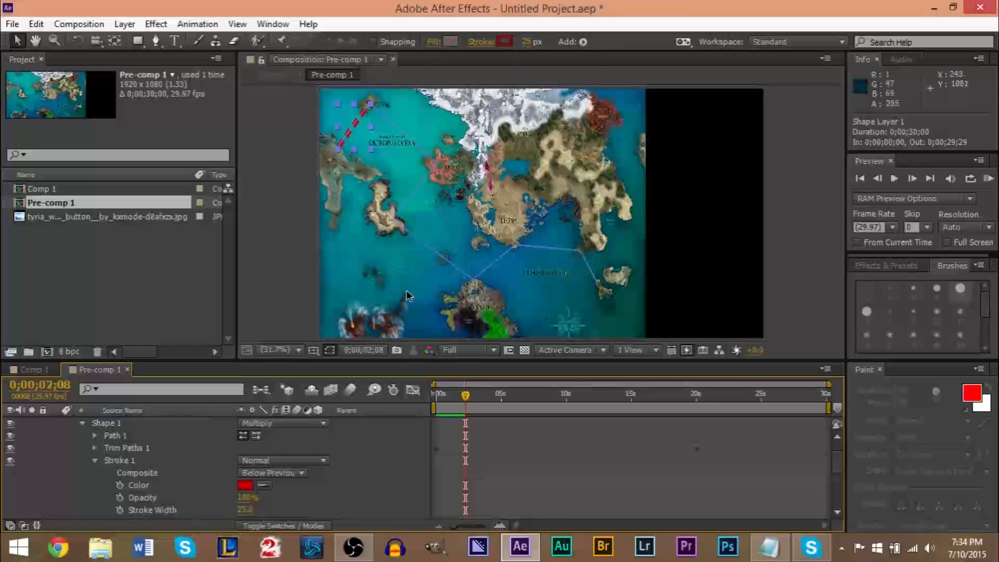
{"action": "left_click", "coordinate": [532, 46]}
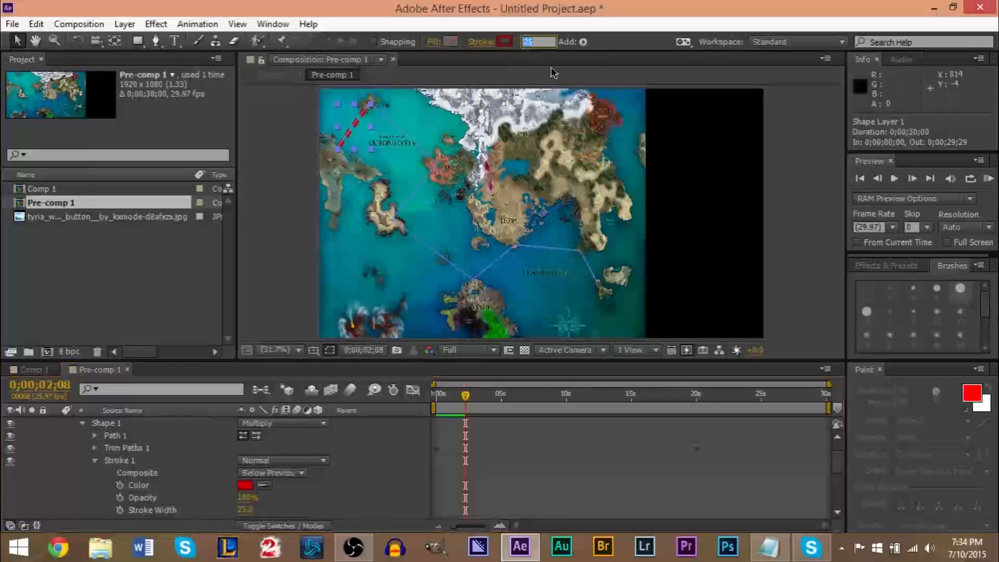
{"action": "type", "text": "15"}
{"action": "key", "text": "Return"}
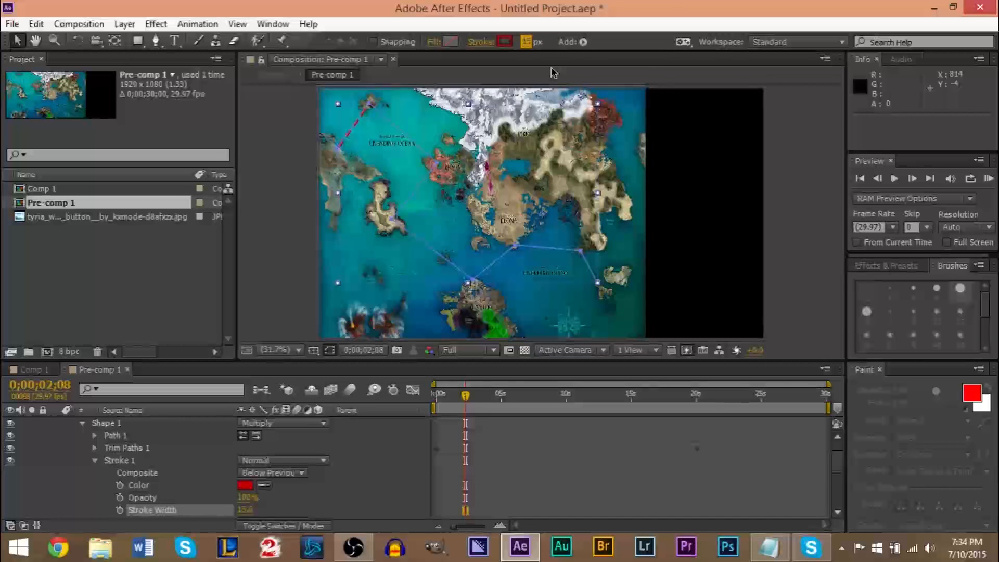
{"action": "left_click", "coordinate": [31, 369]}
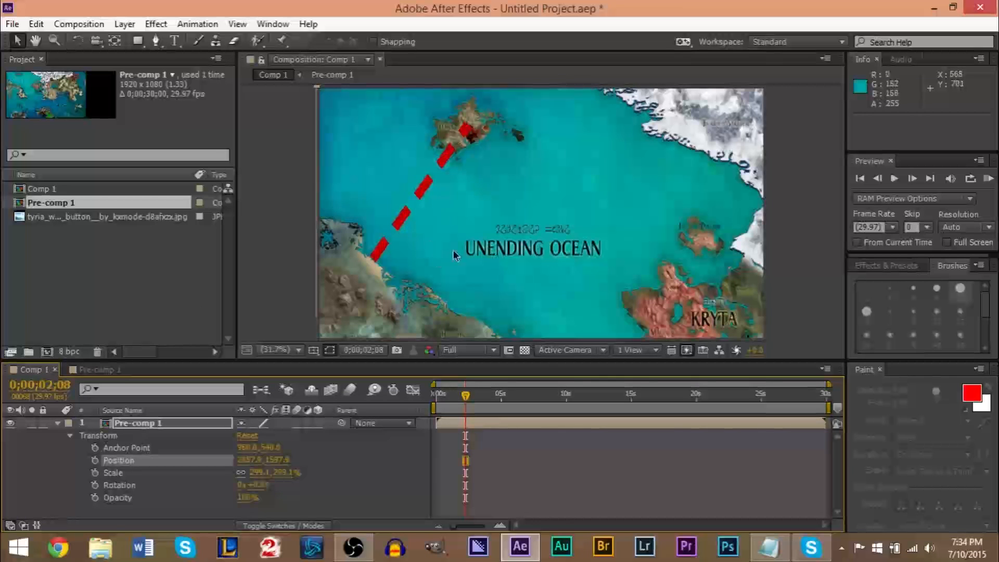
Step: Add a Position keyframe to Pre-comp 1 at 0;00;00;00 and another with the same value at 0;00;03;09
{"action": "left_click_drag", "start_coordinate": [466, 398], "coordinate": [428, 394]}
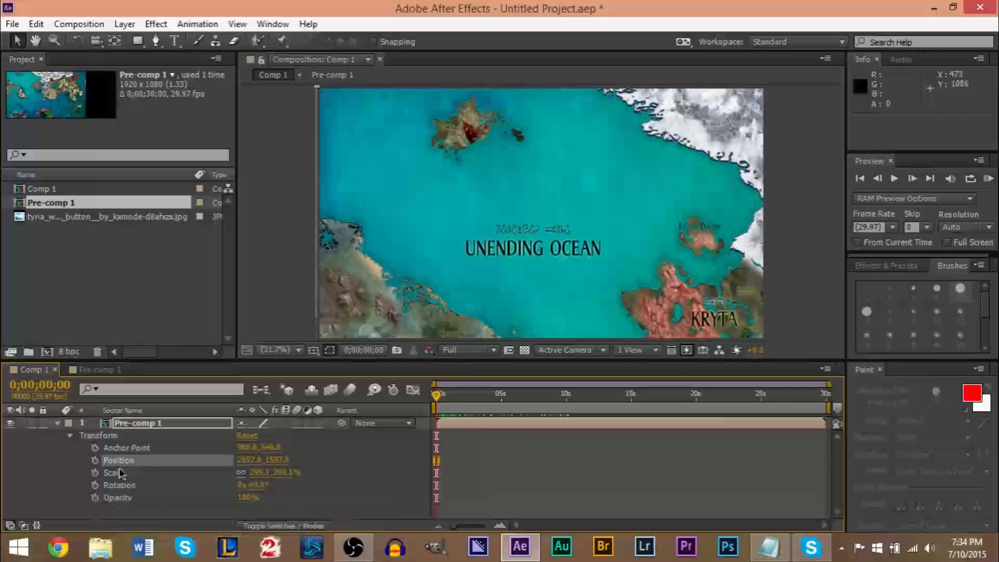
{"action": "left_click", "coordinate": [97, 461]}
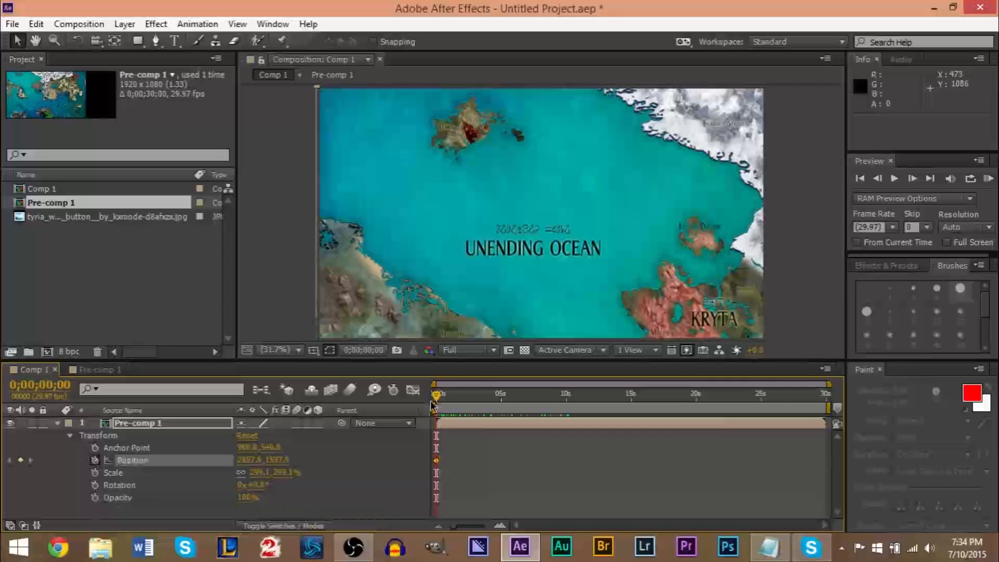
{"action": "mouse_move", "coordinate": [437, 397]}
{"action": "left_mouse_down"}
{"action": "mouse_move", "coordinate": [517, 399]}
{"action": "mouse_move", "coordinate": [481, 395]}
{"action": "left_mouse_up"}
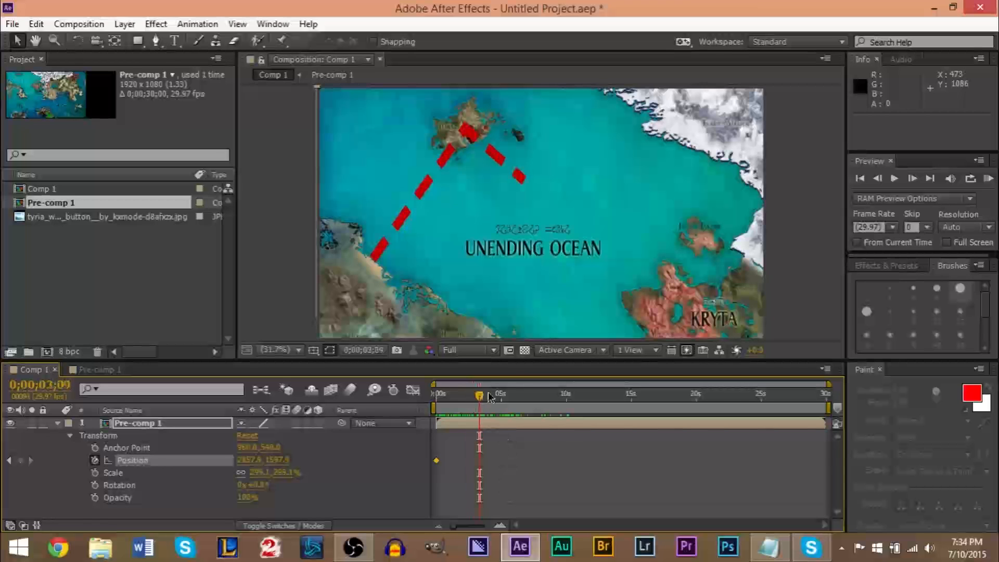
{"action": "left_click", "coordinate": [255, 460]}
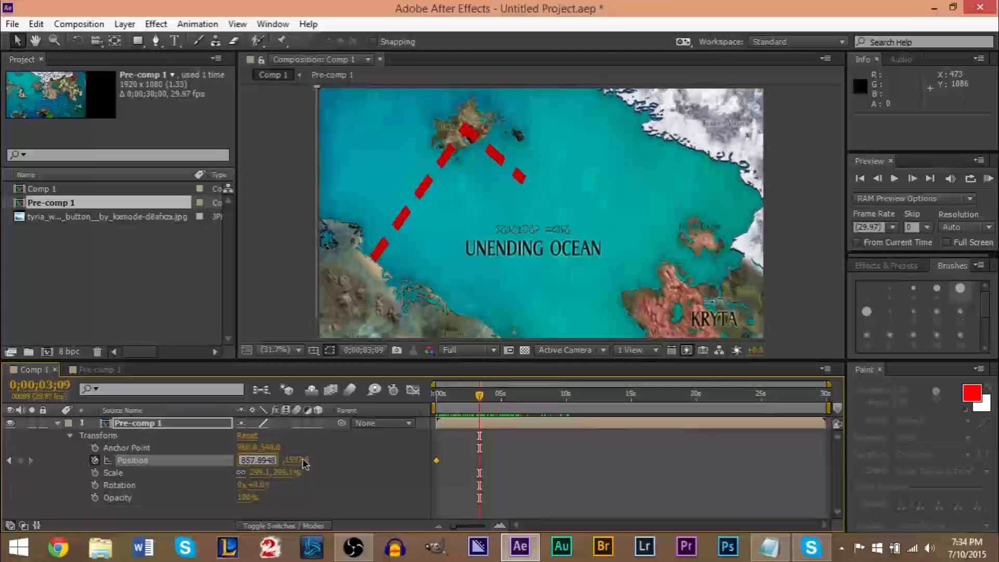
{"action": "key", "text": "Return"}
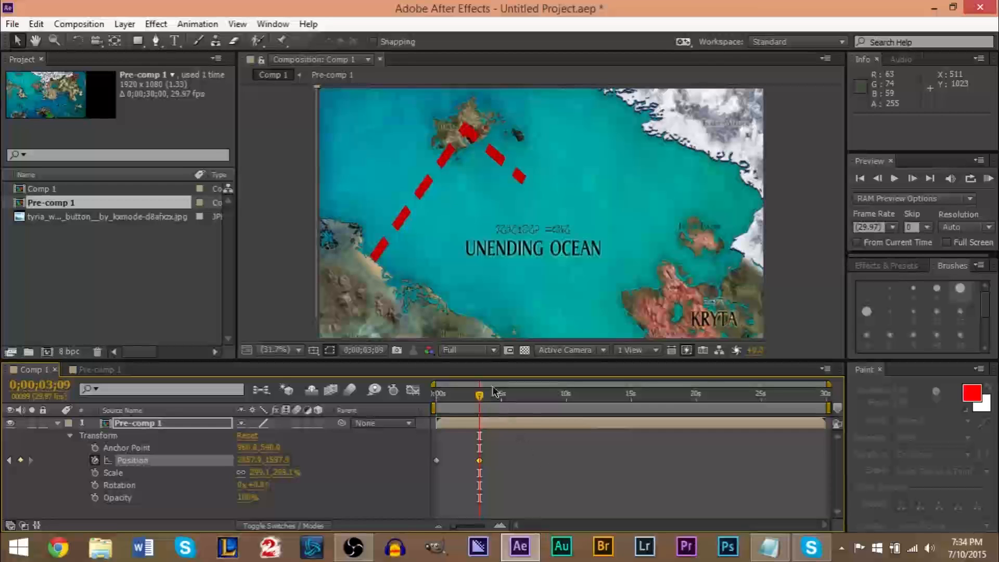
Step: Set the viewer resolution to Third and, at 0;00;05;27, move Pre-comp 1 to about 2330.5, 1196.8 to center the route's tip near Kryta
{"action": "left_click_drag", "start_coordinate": [479, 399], "coordinate": [517, 400]}
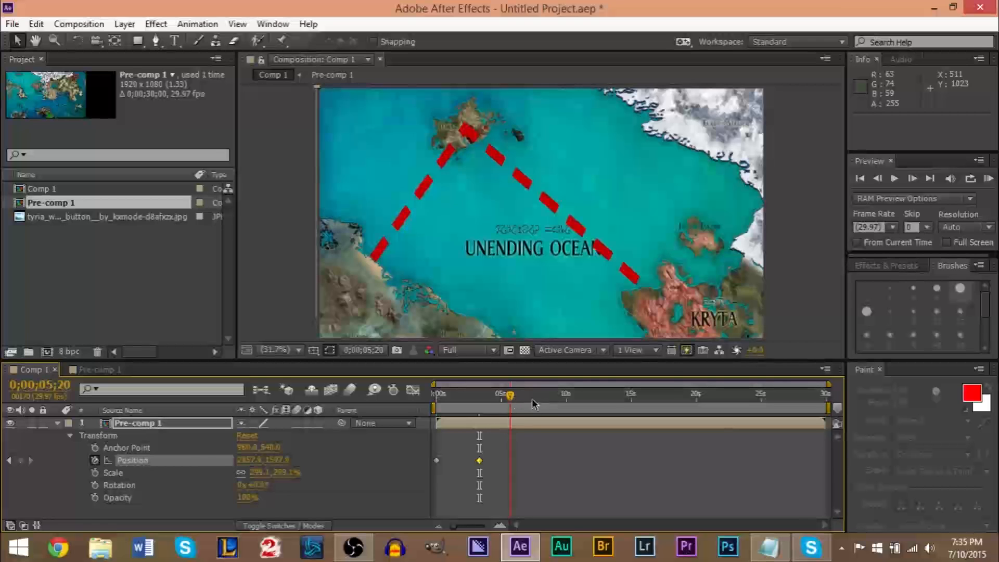
{"action": "mouse_move", "coordinate": [499, 397]}
{"action": "left_mouse_down"}
{"action": "mouse_move", "coordinate": [503, 407]}
{"action": "mouse_move", "coordinate": [512, 396]}
{"action": "left_mouse_up"}
{"action": "left_click", "coordinate": [485, 349]}
{"action": "left_click", "coordinate": [482, 417]}
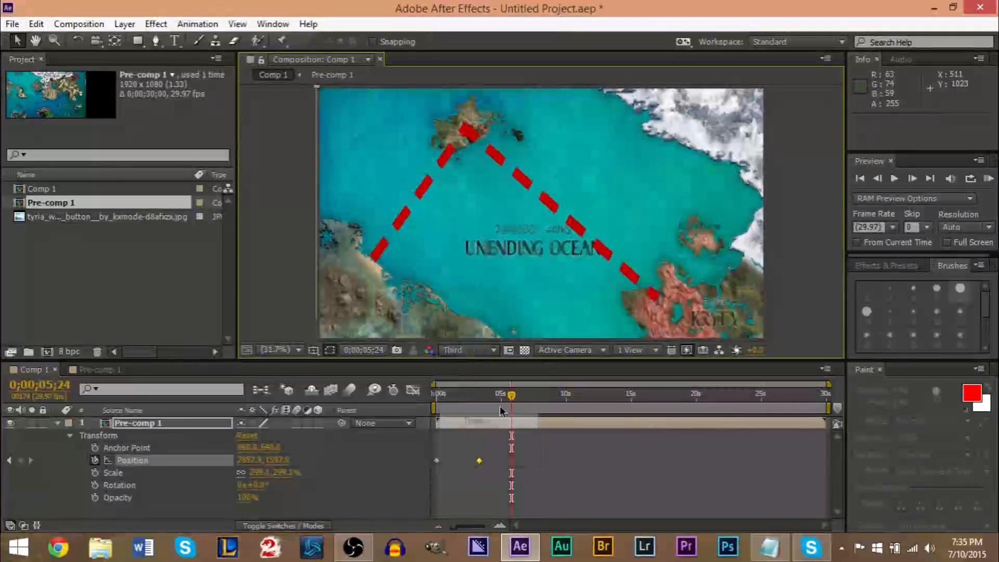
{"action": "mouse_move", "coordinate": [512, 399]}
{"action": "left_mouse_down"}
{"action": "mouse_move", "coordinate": [503, 398]}
{"action": "mouse_move", "coordinate": [511, 395]}
{"action": "left_mouse_up"}
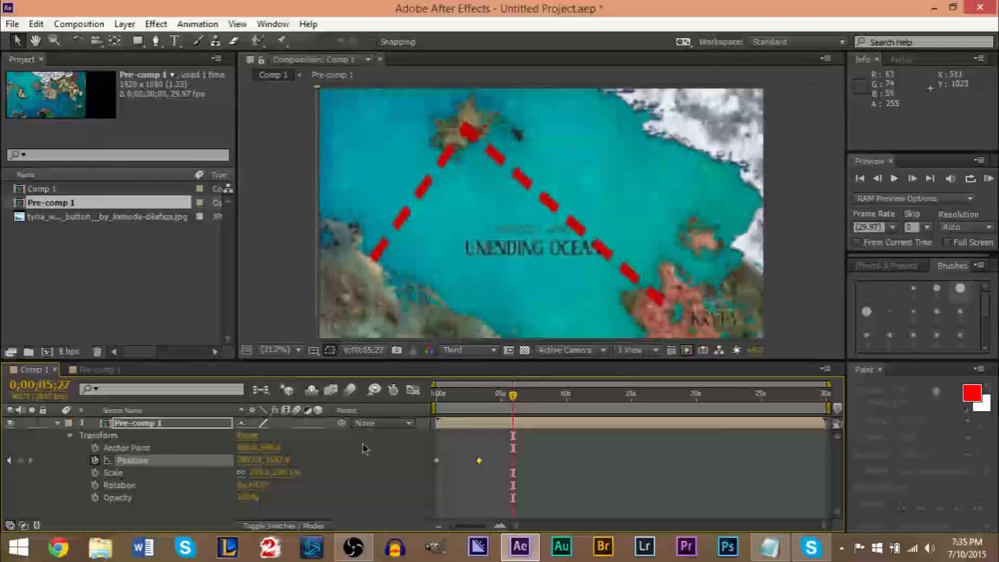
{"action": "left_click_drag", "start_coordinate": [566, 263], "coordinate": [497, 210]}
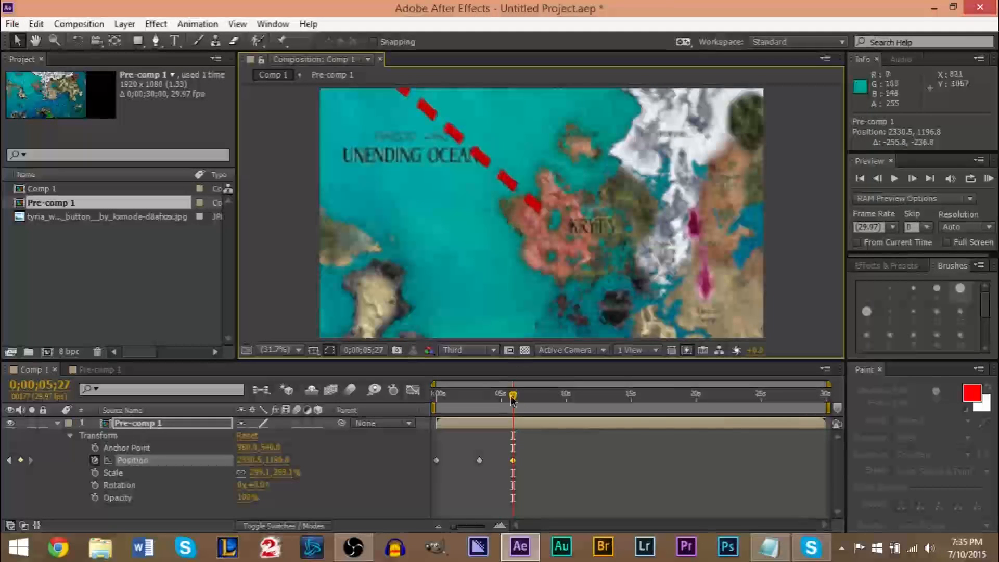
Step: Reposition Pre-comp 1 at 0;00;08;11 and about 11 seconds to keyframe the map following the route's advancing tip
{"action": "left_click_drag", "start_coordinate": [513, 398], "coordinate": [544, 398]}
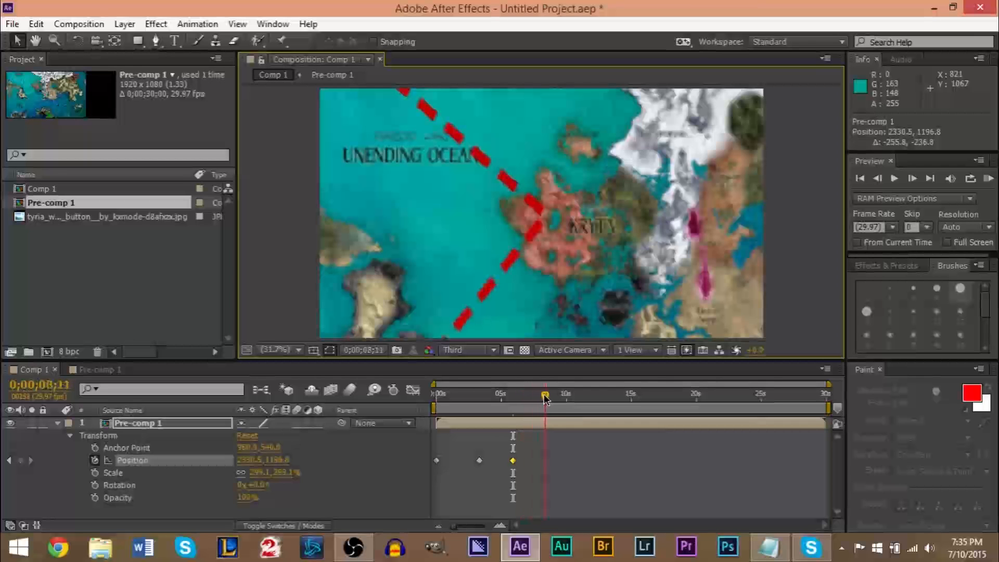
{"action": "left_click_drag", "start_coordinate": [541, 254], "coordinate": [582, 209]}
{"action": "left_click_drag", "start_coordinate": [533, 281], "coordinate": [538, 232]}
{"action": "left_click_drag", "start_coordinate": [545, 398], "coordinate": [577, 404]}
{"action": "left_click_drag", "start_coordinate": [576, 286], "coordinate": [547, 237]}
Step: Keyframe further Pre-comp 1 positions at about 14 seconds, about 16 seconds and 0;00;17;21, keeping the route's tip in frame
{"action": "left_click_drag", "start_coordinate": [578, 397], "coordinate": [614, 400]}
{"action": "left_click_drag", "start_coordinate": [665, 308], "coordinate": [591, 255]}
{"action": "left_click_drag", "start_coordinate": [614, 291], "coordinate": [585, 255]}
{"action": "left_click_drag", "start_coordinate": [619, 399], "coordinate": [640, 399]}
{"action": "left_click_drag", "start_coordinate": [645, 276], "coordinate": [604, 287]}
{"action": "left_click_drag", "start_coordinate": [643, 399], "coordinate": [666, 399]}
{"action": "left_click_drag", "start_coordinate": [682, 289], "coordinate": [596, 290]}
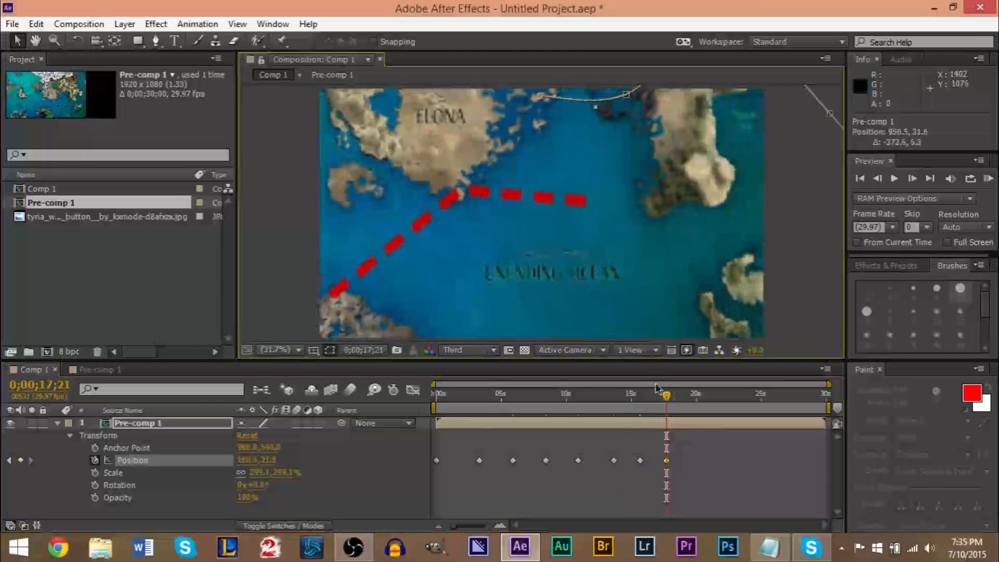
Step: Try keyframing Pre-comp 1's position at about 524.2, -60.0 at 0;00;19;11, and undo that move
{"action": "left_click_drag", "start_coordinate": [668, 399], "coordinate": [688, 396]}
{"action": "left_click_drag", "start_coordinate": [697, 295], "coordinate": [598, 278]}
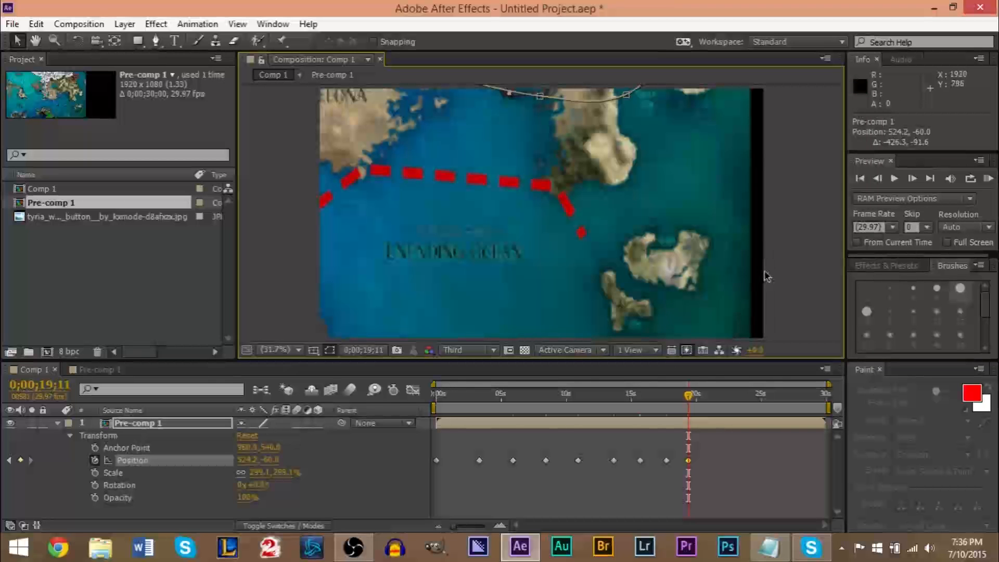
{"action": "key", "text": "ctrl+z"}
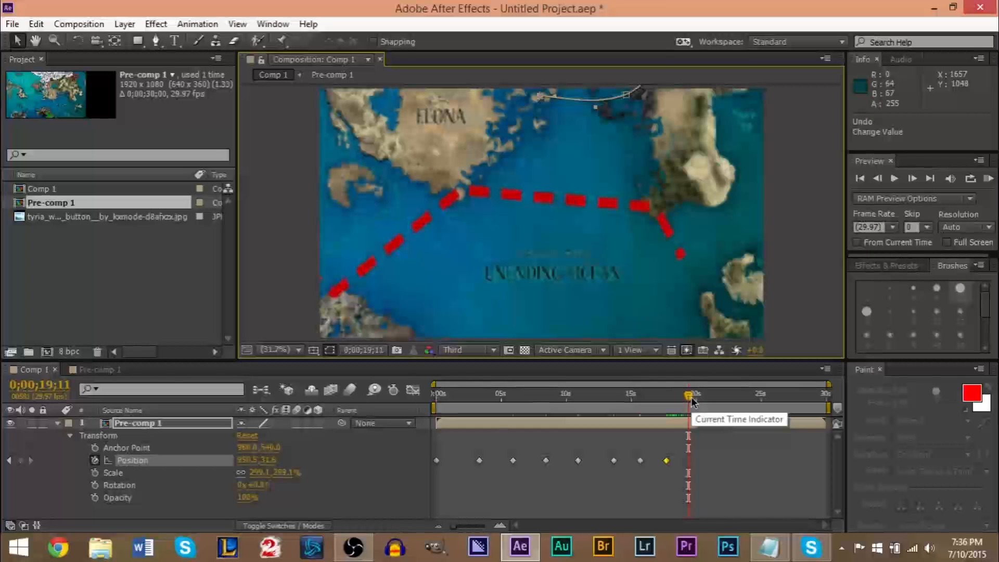
Step: Preview the end of the route in Comp 1 and RAM preview the whole composition from 0;00;00;00
{"action": "key", "text": "space"}
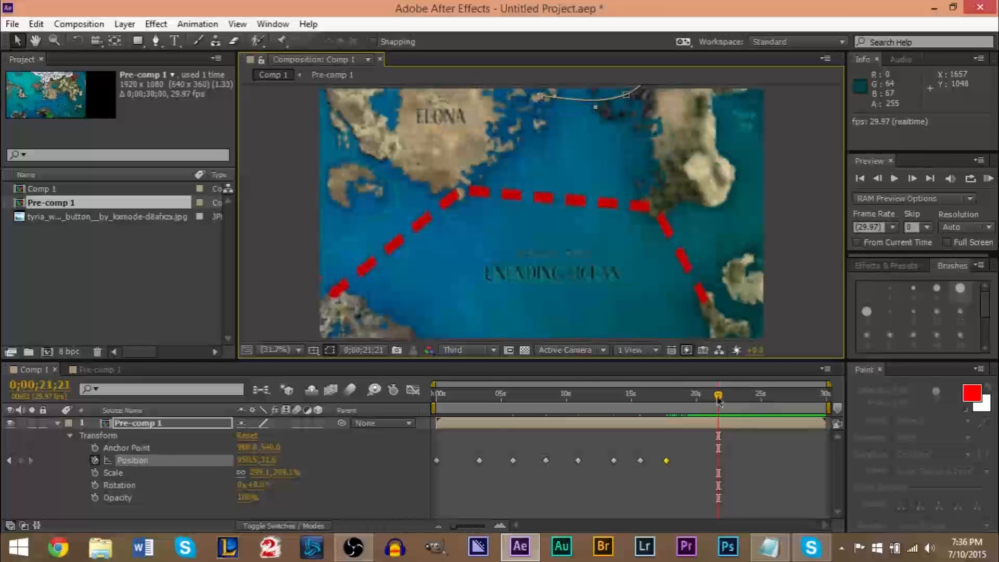
{"action": "left_click_drag", "start_coordinate": [717, 398], "coordinate": [342, 402]}
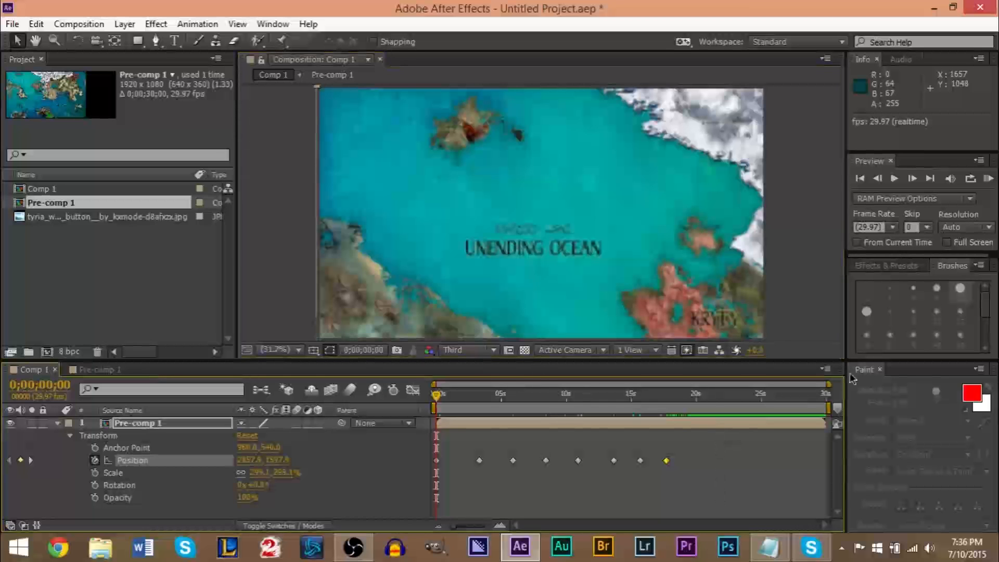
{"action": "left_click", "coordinate": [989, 178]}
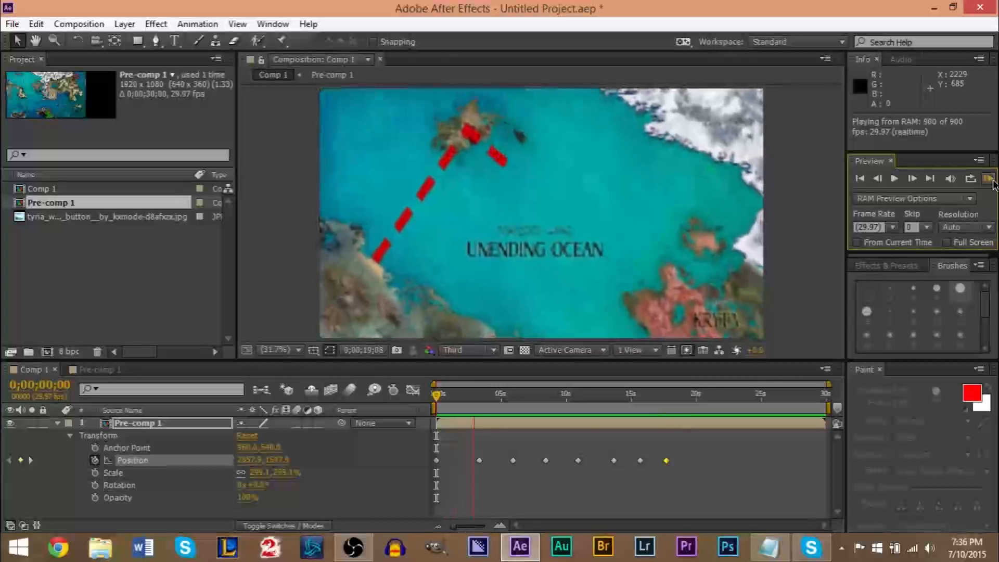
Step: Delete Pre-comp 1's Position keyframe at 0;00;03;09 so the map starts moving from the first keyframe
{"action": "left_click", "coordinate": [470, 396]}
{"action": "mouse_move", "coordinate": [467, 398]}
{"action": "left_mouse_down"}
{"action": "mouse_move", "coordinate": [424, 398]}
{"action": "mouse_move", "coordinate": [478, 399]}
{"action": "left_mouse_up"}
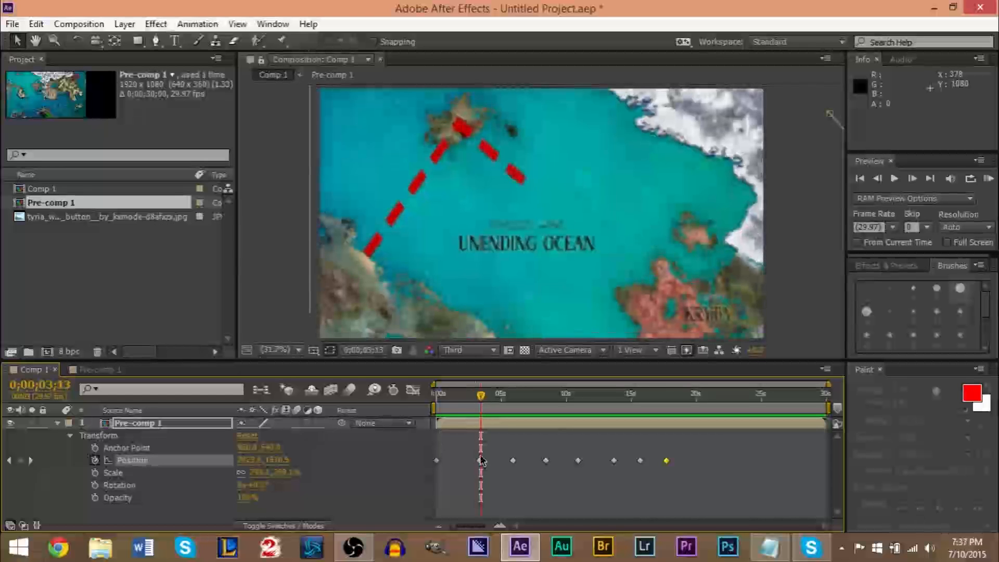
{"action": "mouse_move", "coordinate": [480, 398]}
{"action": "left_mouse_down"}
{"action": "mouse_move", "coordinate": [436, 399]}
{"action": "mouse_move", "coordinate": [461, 399]}
{"action": "left_mouse_up"}
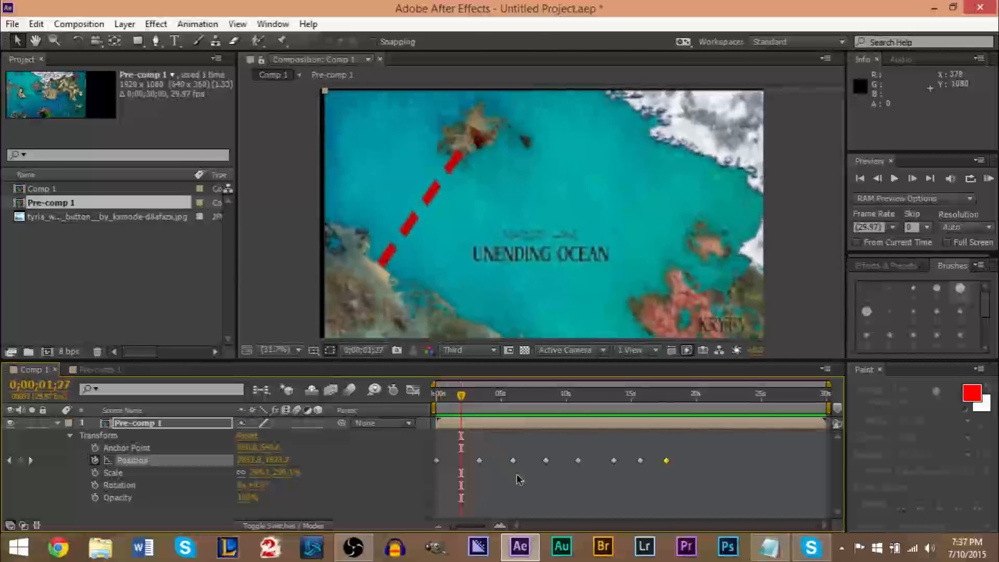
{"action": "left_click", "coordinate": [479, 461]}
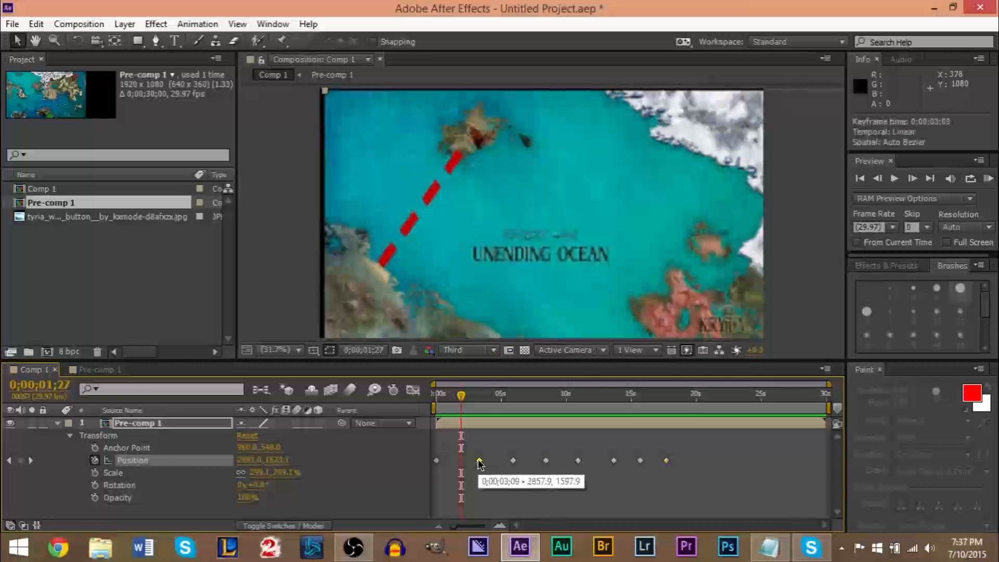
{"action": "key", "text": "Delete"}
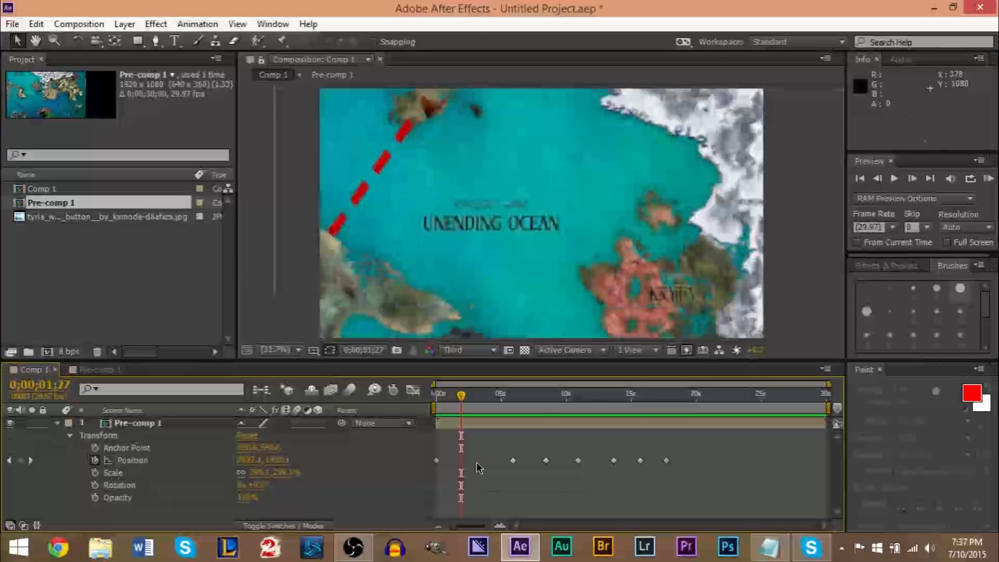
Step: Play Comp 1 from 0;00;00;00 to check how the map follows the route's tip
{"action": "left_click_drag", "start_coordinate": [461, 398], "coordinate": [416, 407]}
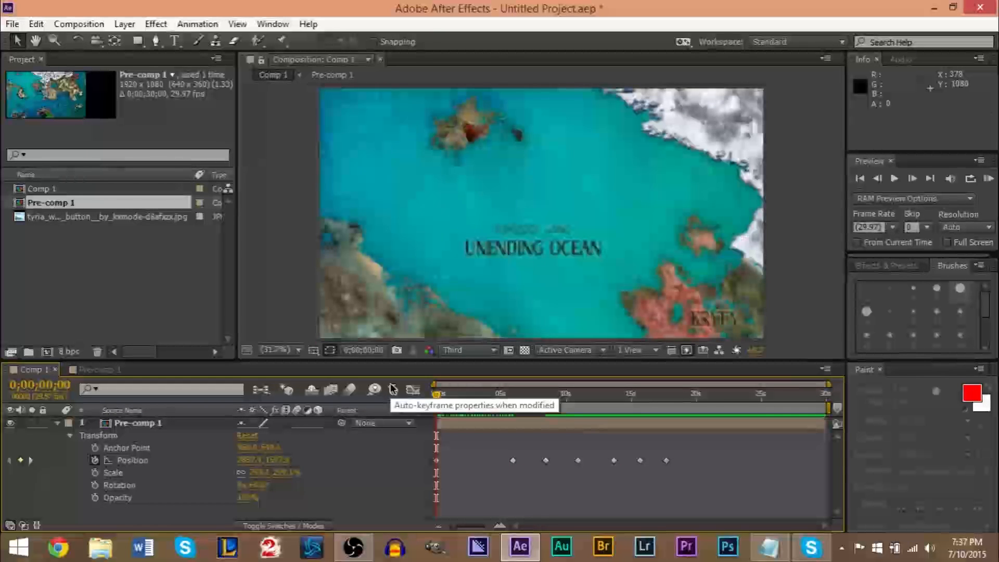
{"action": "key", "text": "space"}
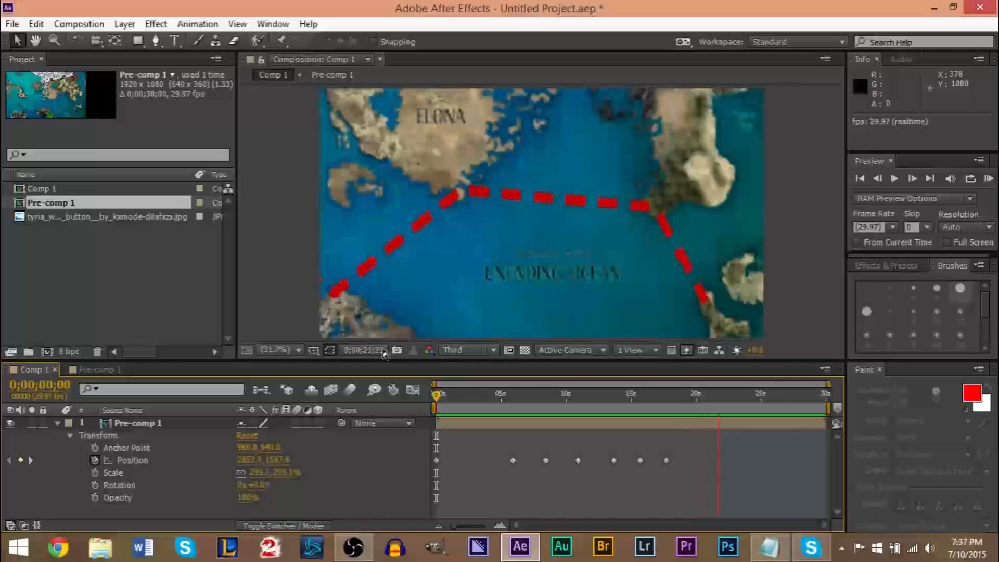
{"action": "left_click", "coordinate": [896, 179]}
{"action": "left_click", "coordinate": [896, 180]}
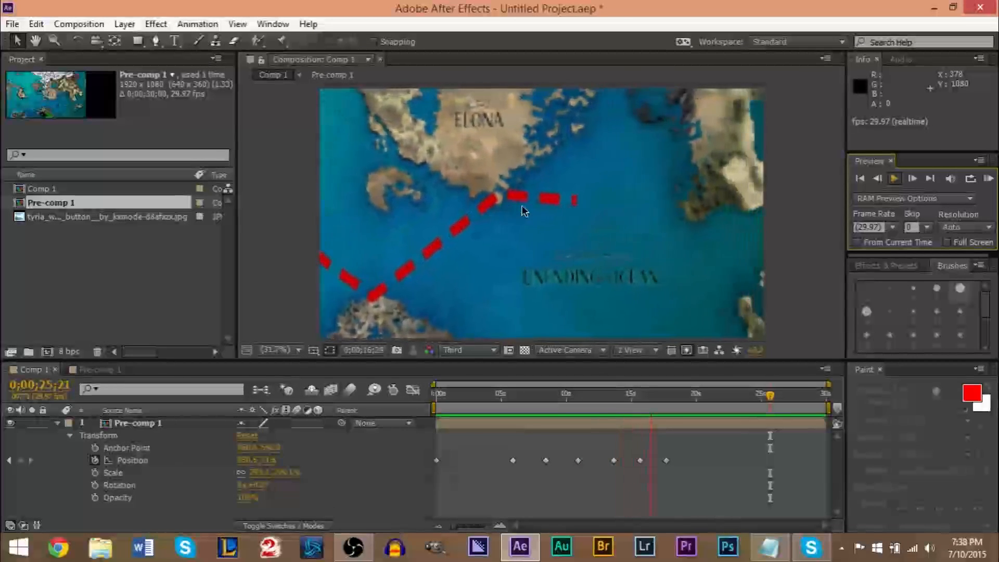
{"action": "key", "text": "space"}
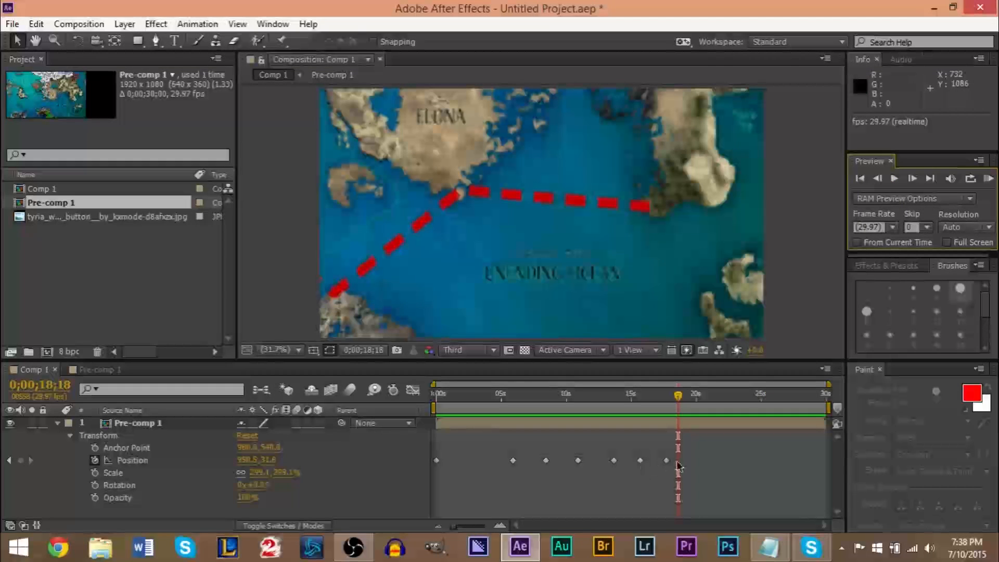
Step: Shift Pre-comp 1's Position keyframe near 11 seconds to 0;00;11;02 and collapse the layer's properties
{"action": "left_click", "coordinate": [579, 461]}
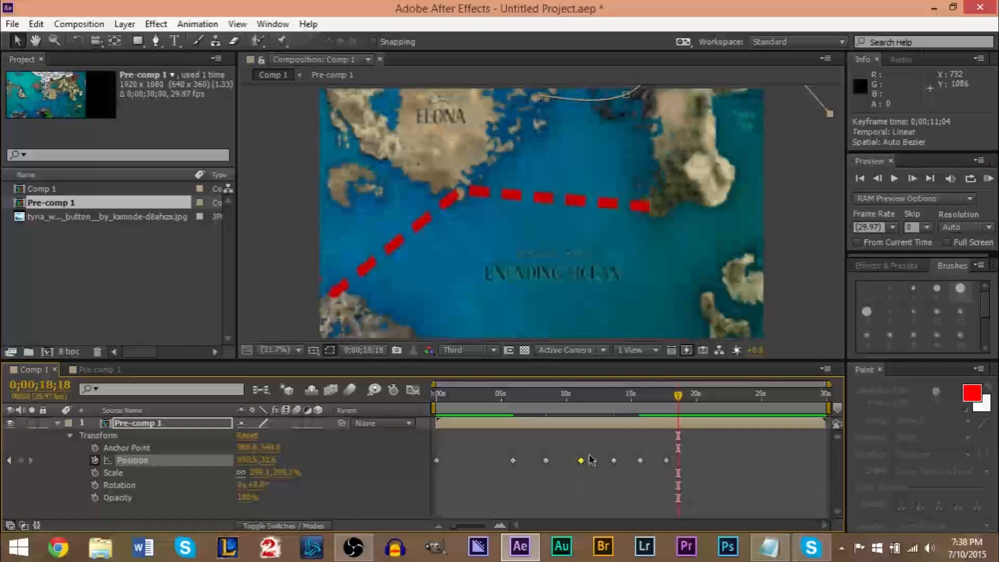
{"action": "mouse_move", "coordinate": [580, 463]}
{"action": "left_mouse_down"}
{"action": "mouse_move", "coordinate": [593, 464]}
{"action": "mouse_move", "coordinate": [580, 467]}
{"action": "left_mouse_up"}
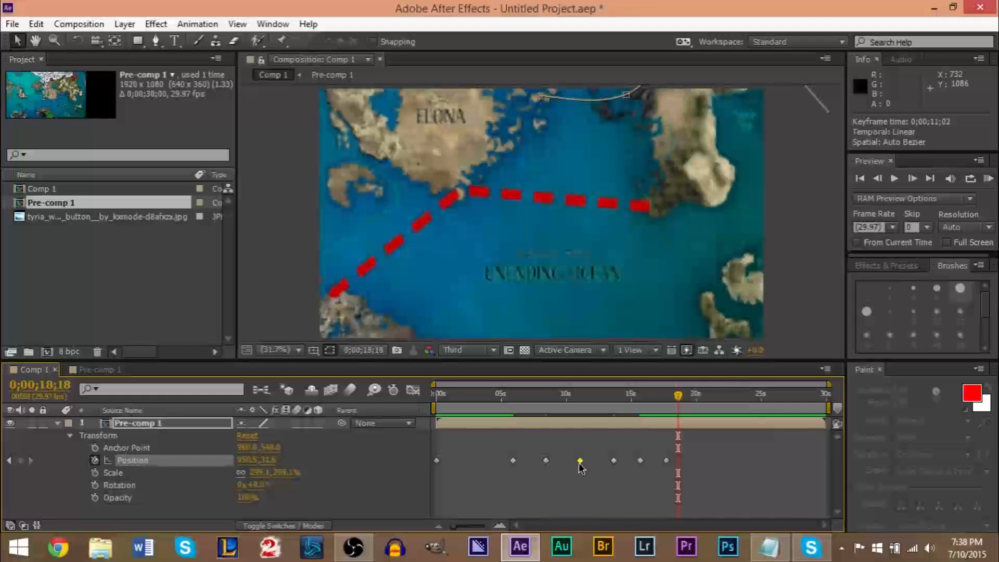
{"action": "left_click", "coordinate": [58, 425]}
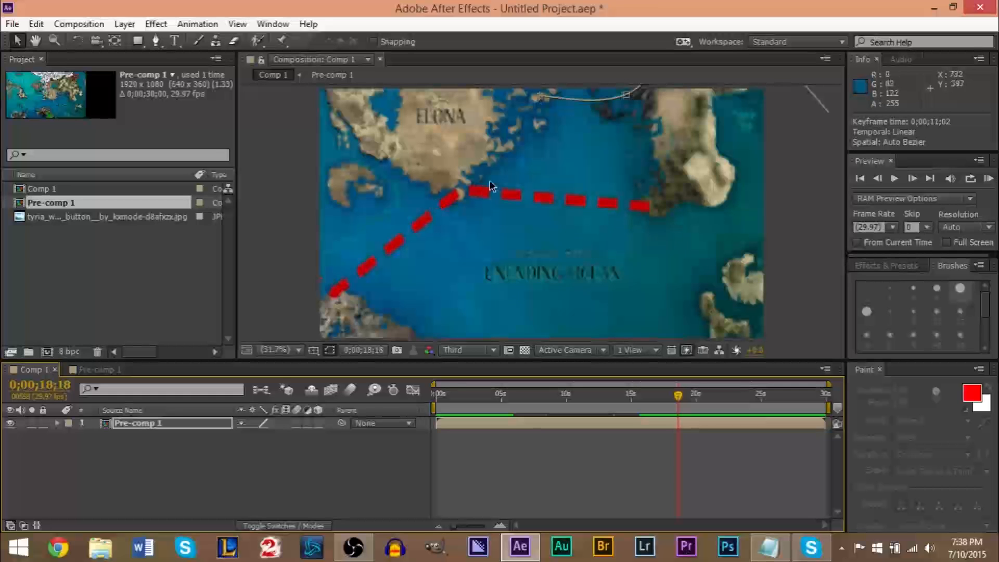
Step: Open Pre-comp 1, select Shape Layer 1 and activate the Convert Vertex Tool for the route's sharp corner on the northwestern island
{"action": "double_click", "coordinate": [159, 418]}
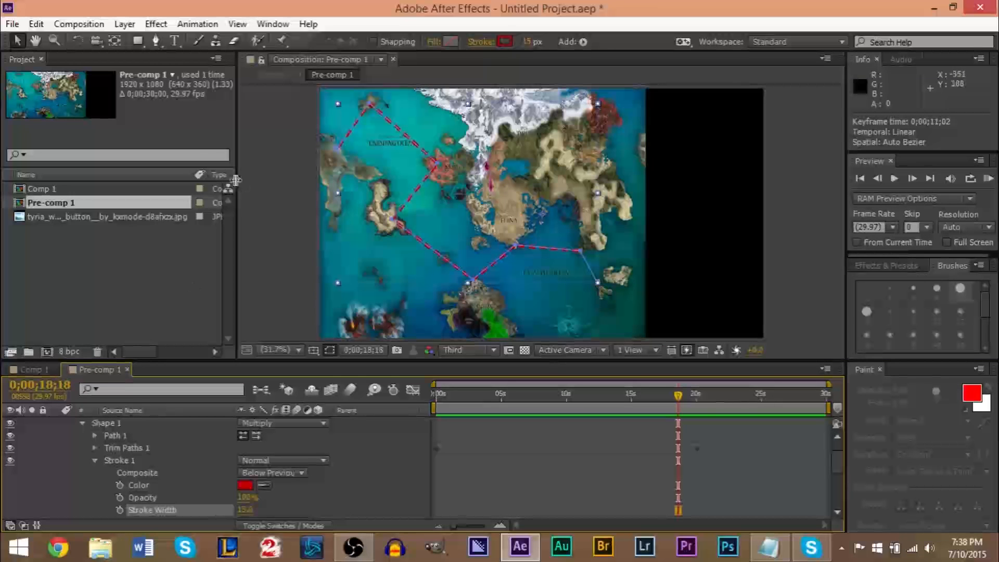
{"action": "left_click", "coordinate": [54, 40]}
{"action": "left_click", "coordinate": [453, 175]}
{"action": "left_click", "coordinate": [453, 175]}
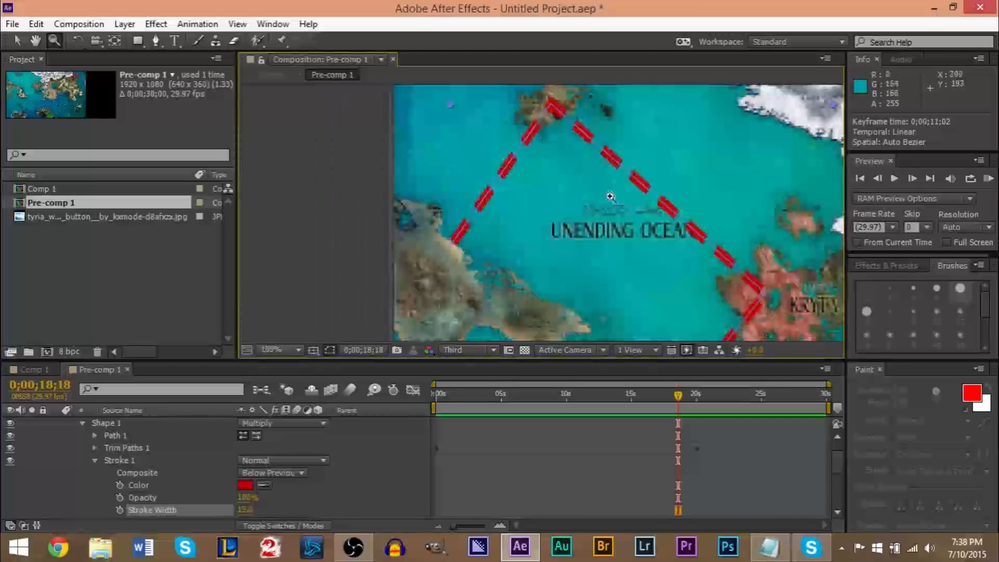
{"action": "left_click", "coordinate": [558, 91]}
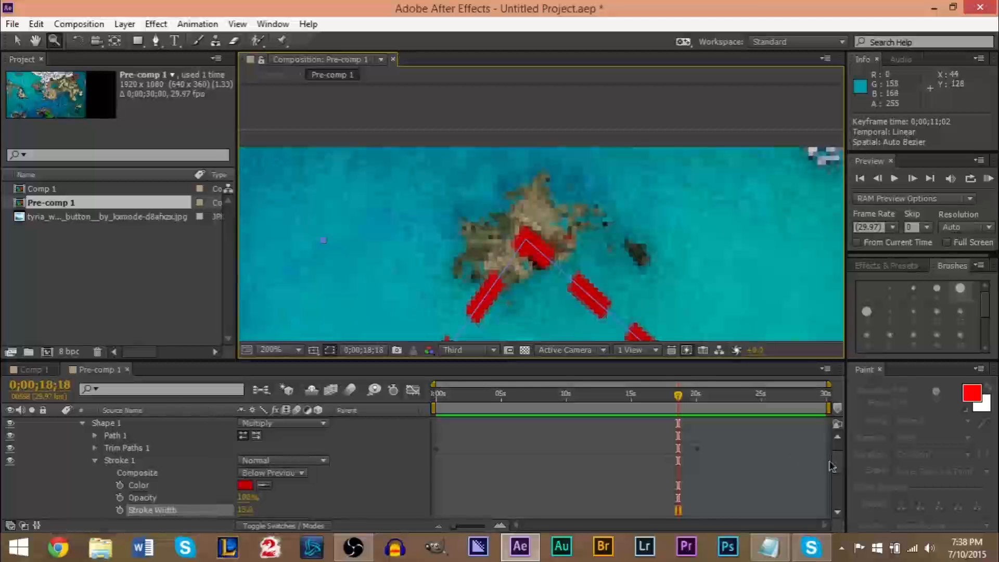
{"action": "scroll", "coordinate": [835, 458], "scroll_direction": "up", "scroll_amount": 1}
{"action": "left_click", "coordinate": [205, 428]}
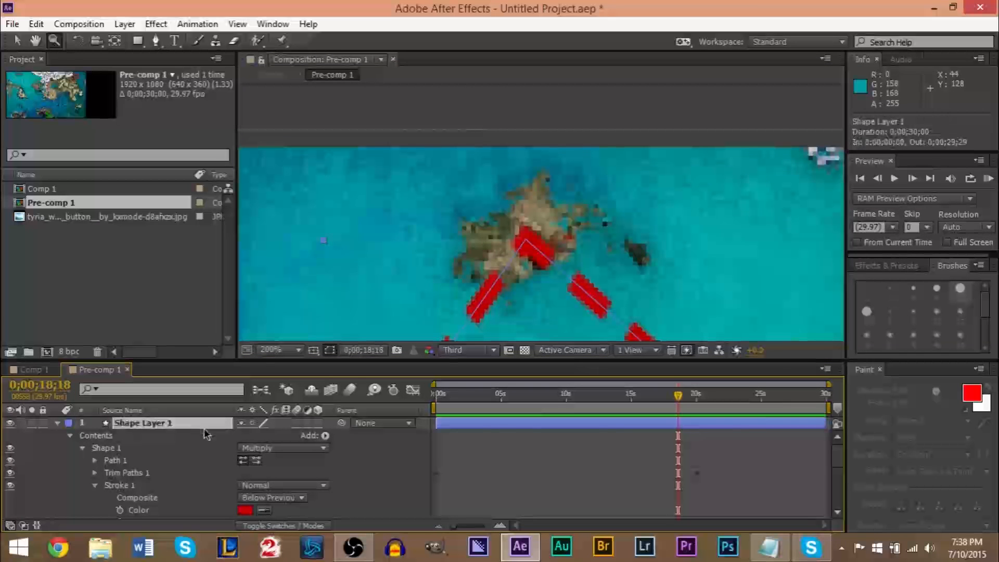
{"action": "left_click", "coordinate": [163, 48]}
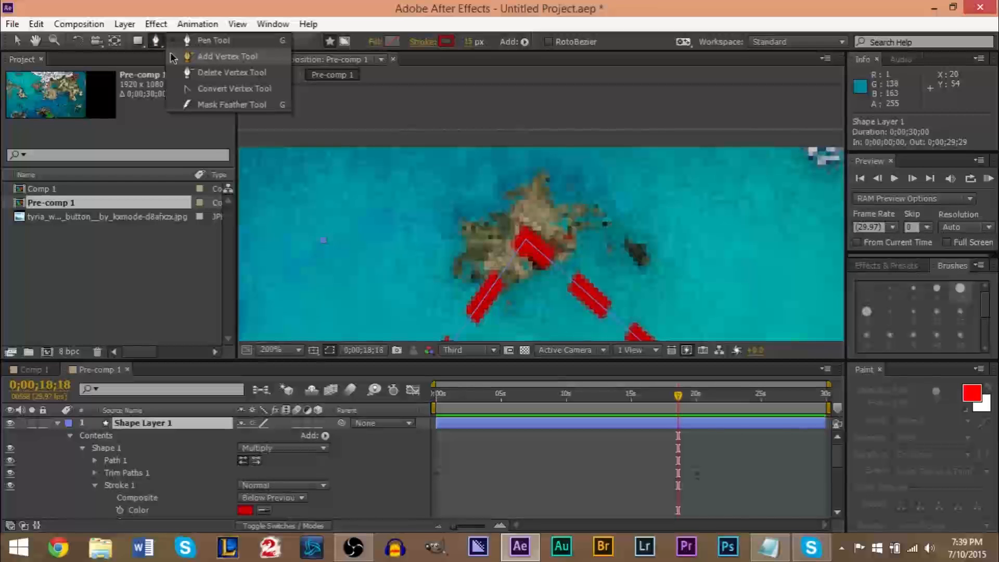
{"action": "left_click", "coordinate": [183, 88]}
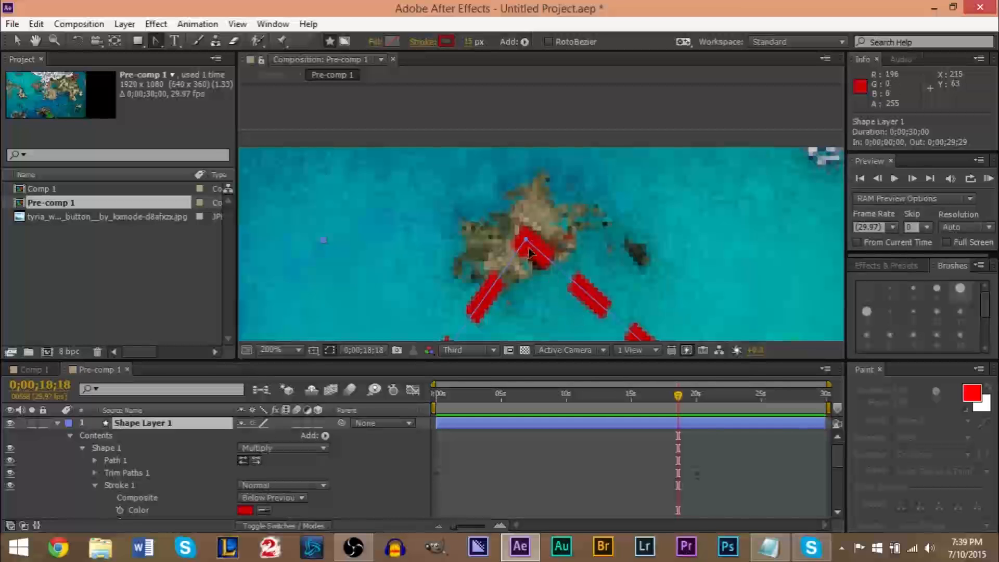
Step: Try curving the route's corner on the northwestern island with the Convert Vertex Tool, and undo the path edits
{"action": "left_click_drag", "start_coordinate": [525, 239], "coordinate": [518, 263]}
{"action": "mouse_move", "coordinate": [525, 242]}
{"action": "left_mouse_down"}
{"action": "mouse_move", "coordinate": [476, 221]}
{"action": "mouse_move", "coordinate": [432, 217]}
{"action": "mouse_move", "coordinate": [592, 274]}
{"action": "mouse_move", "coordinate": [561, 252]}
{"action": "mouse_move", "coordinate": [635, 218]}
{"action": "left_mouse_up"}
{"action": "left_click", "coordinate": [642, 215]}
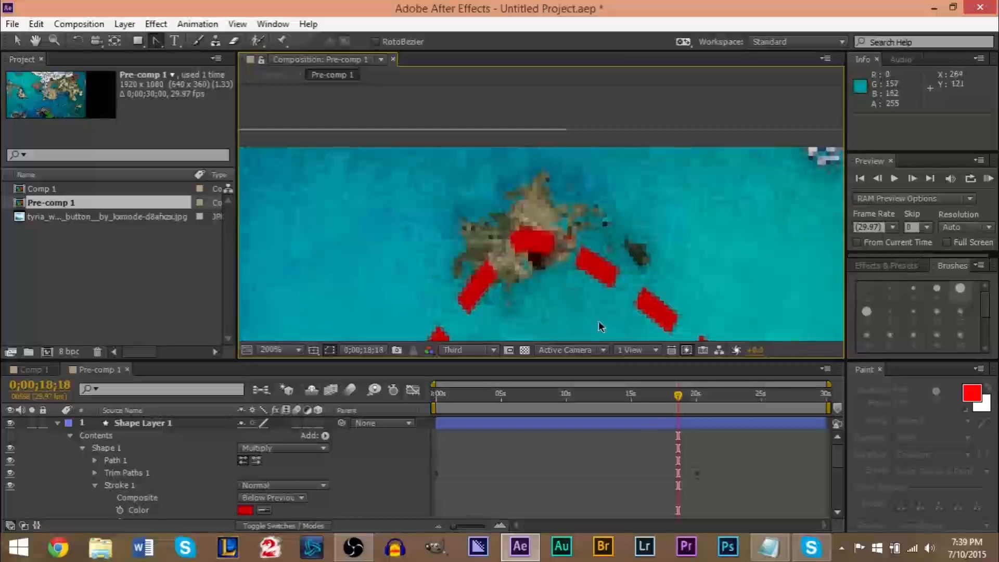
{"action": "left_click", "coordinate": [561, 230]}
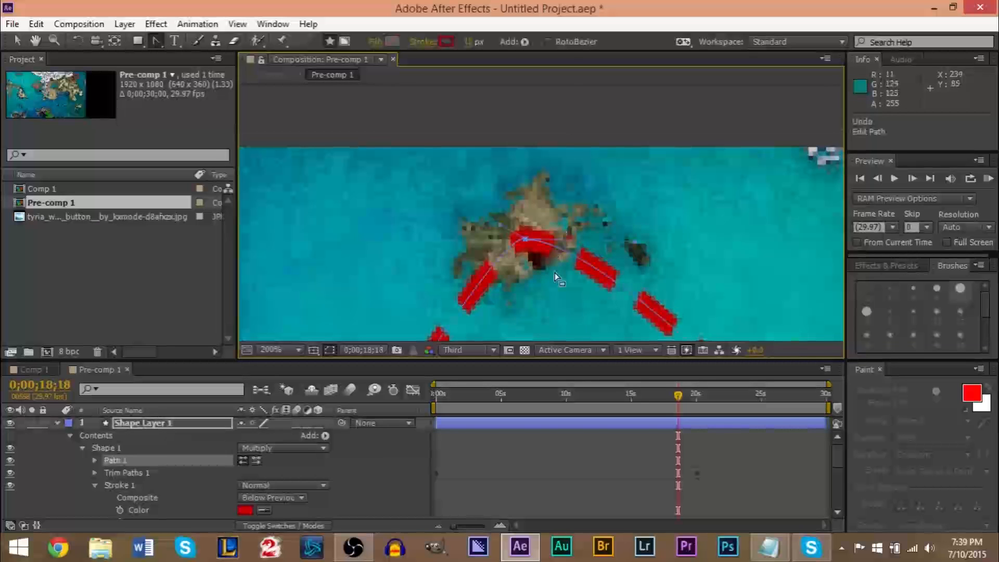
{"action": "key", "text": "ctrl+z"}
{"action": "key", "text": "ctrl+z"}
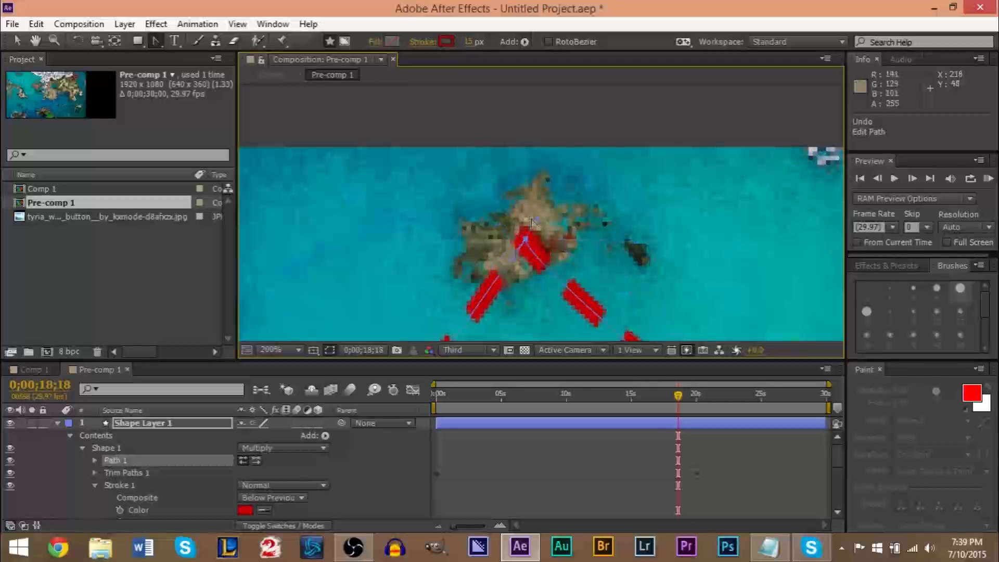
Step: Convert the route's corner vertex on the northwestern island into a wide smooth curve and fit the whole map in view
{"action": "left_click", "coordinate": [526, 241]}
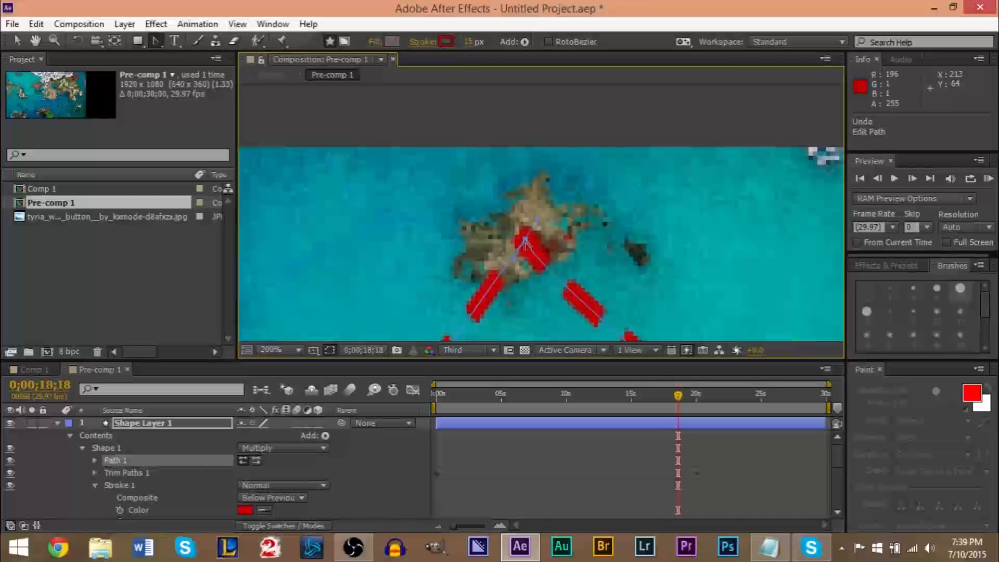
{"action": "mouse_move", "coordinate": [525, 240]}
{"action": "left_mouse_down"}
{"action": "mouse_move", "coordinate": [657, 288]}
{"action": "mouse_move", "coordinate": [672, 258]}
{"action": "mouse_move", "coordinate": [668, 286]}
{"action": "left_mouse_up"}
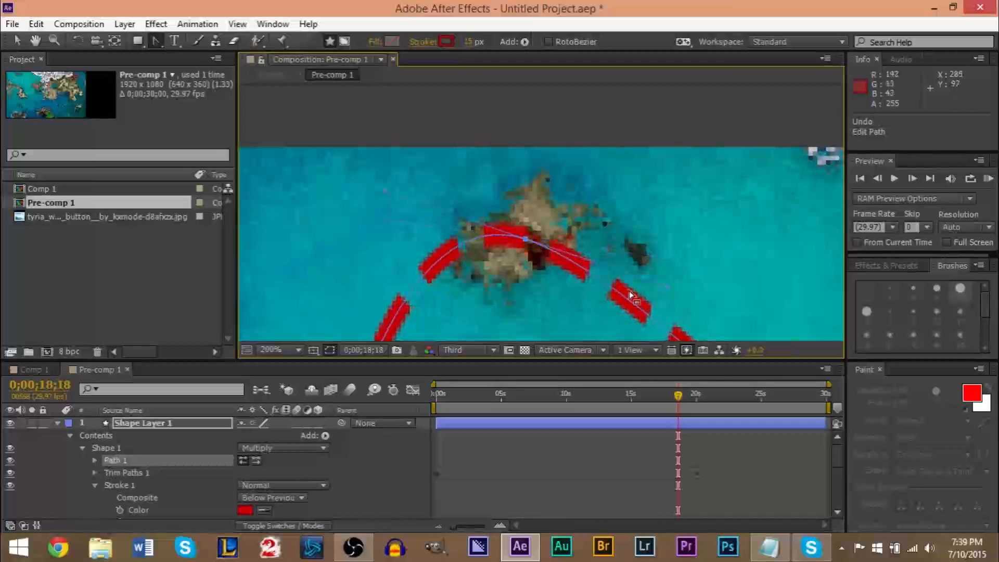
{"action": "left_click", "coordinate": [164, 436]}
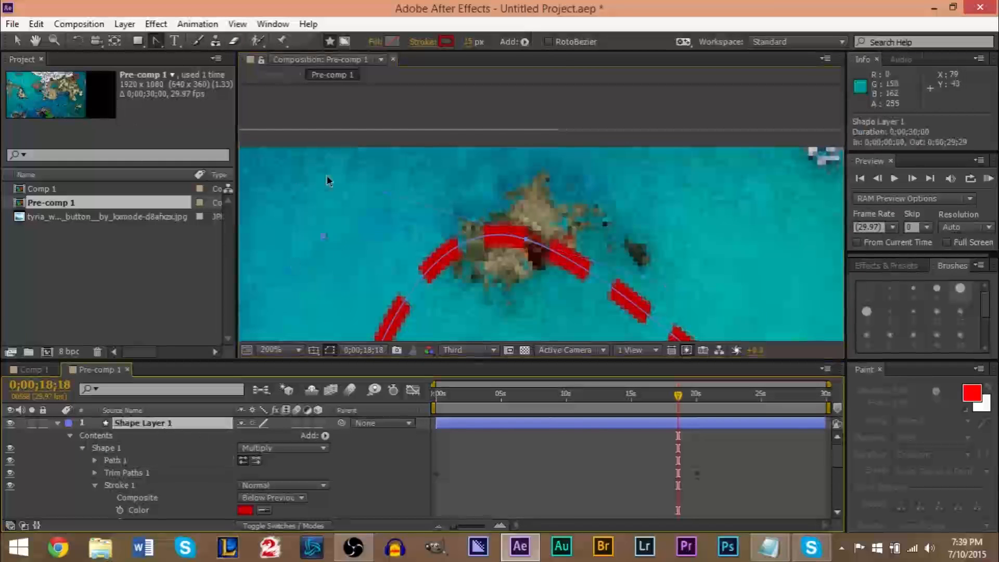
{"action": "key", "text": "z"}
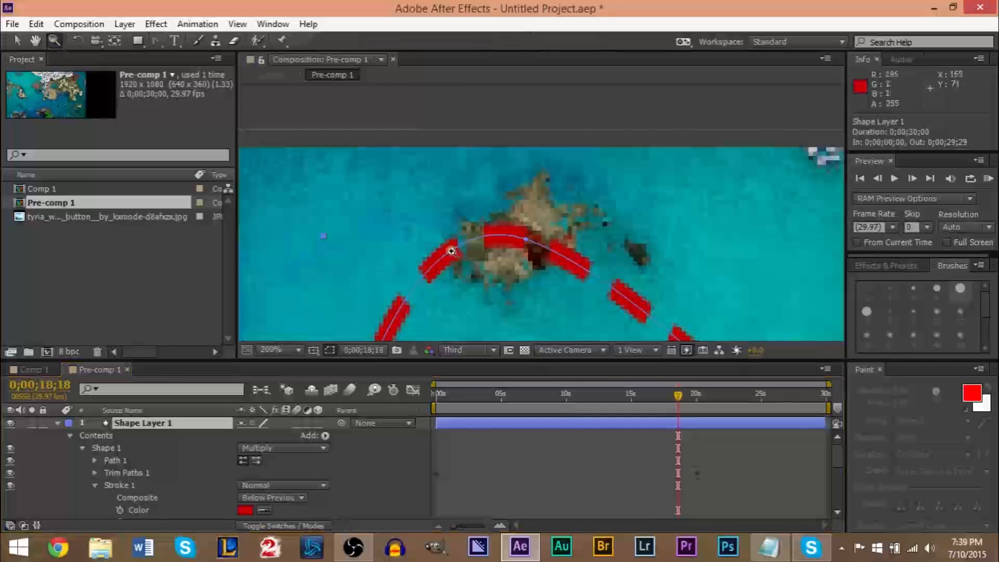
{"action": "left_click", "coordinate": [291, 350]}
{"action": "left_click", "coordinate": [325, 101]}
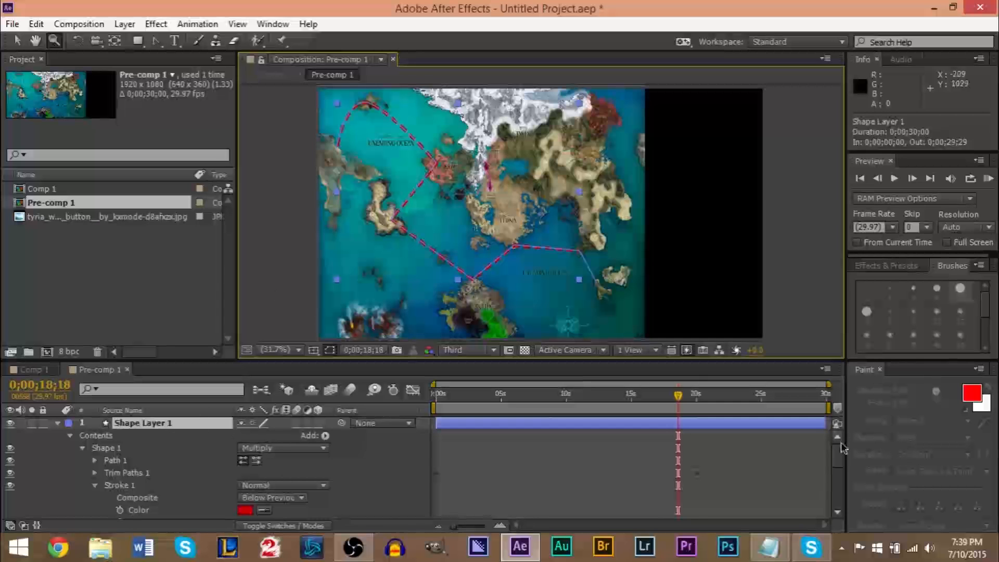
Step: Return to Comp 1 and play it from 0;00;00;00 to check the curved route
{"action": "scroll", "coordinate": [838, 442], "scroll_direction": "down", "scroll_amount": 5}
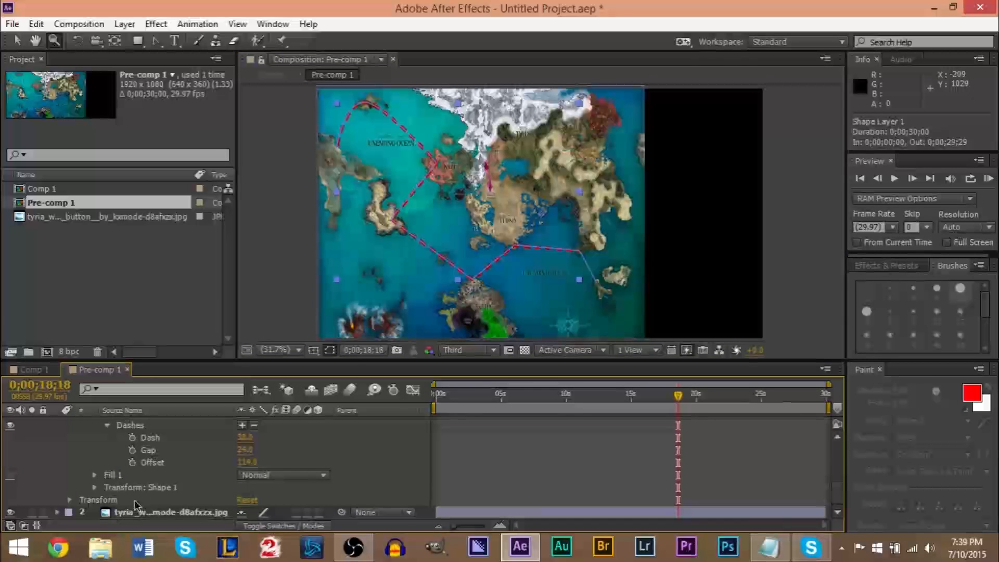
{"action": "left_click", "coordinate": [136, 500]}
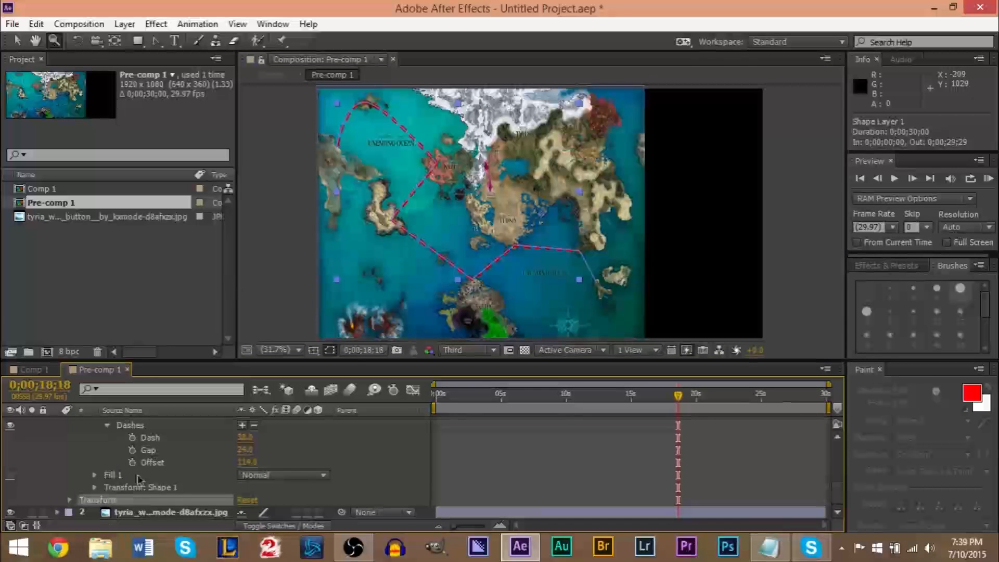
{"action": "left_click", "coordinate": [50, 372]}
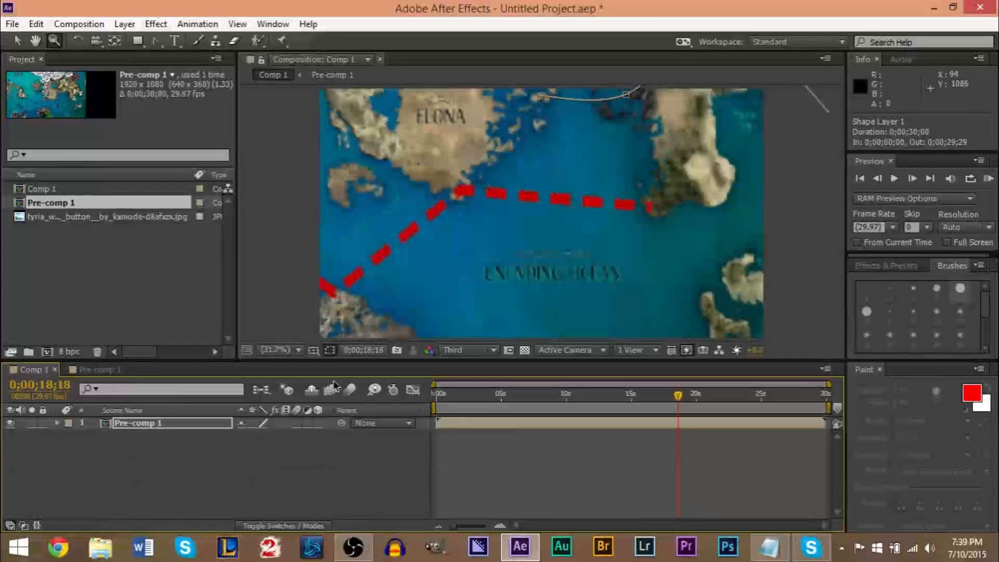
{"action": "left_click_drag", "start_coordinate": [498, 400], "coordinate": [345, 396]}
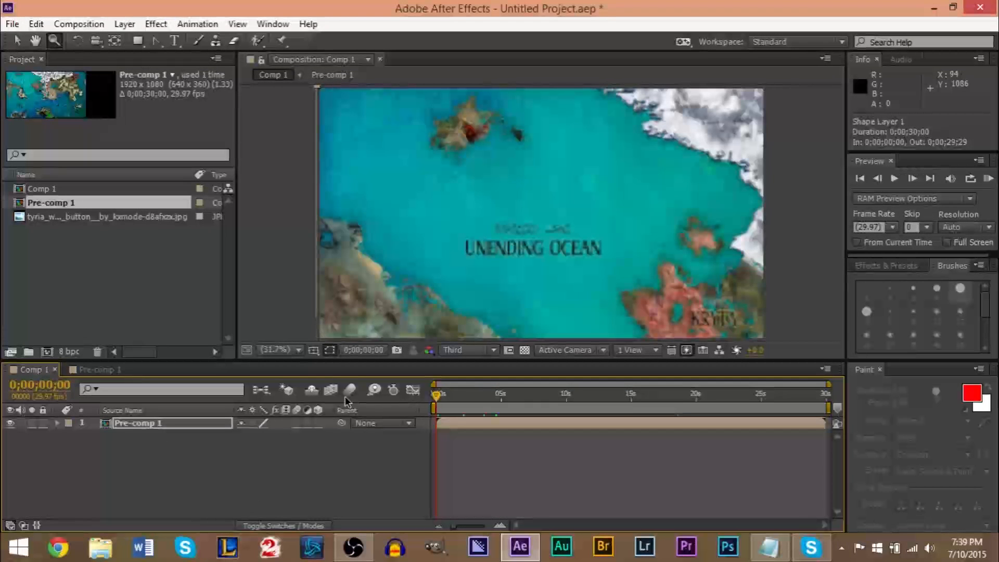
{"action": "key", "text": "space"}
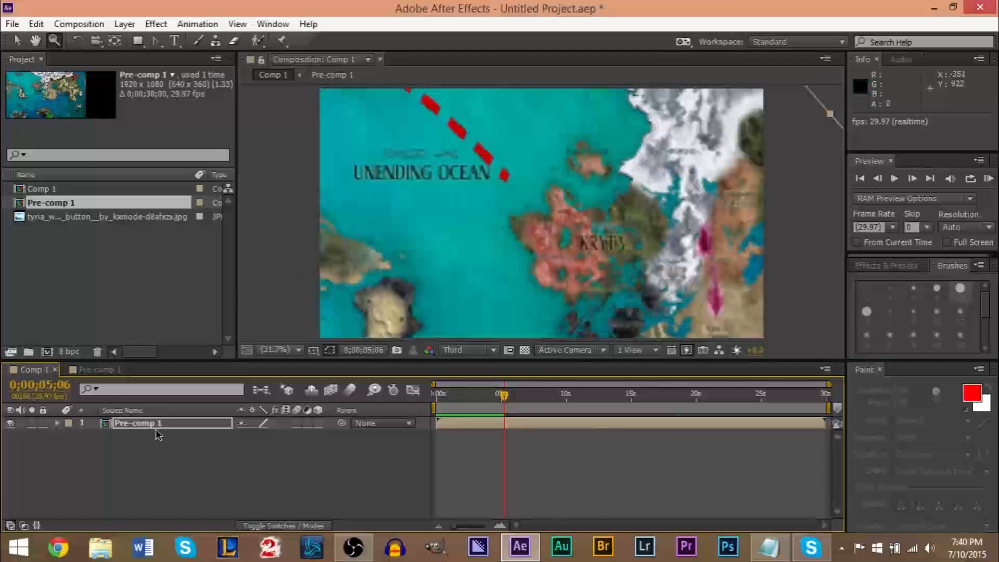
Step: Open Pre-comp 1 and collapse Shape Layer 1's properties so only the two layers are listed
{"action": "left_click", "coordinate": [101, 371]}
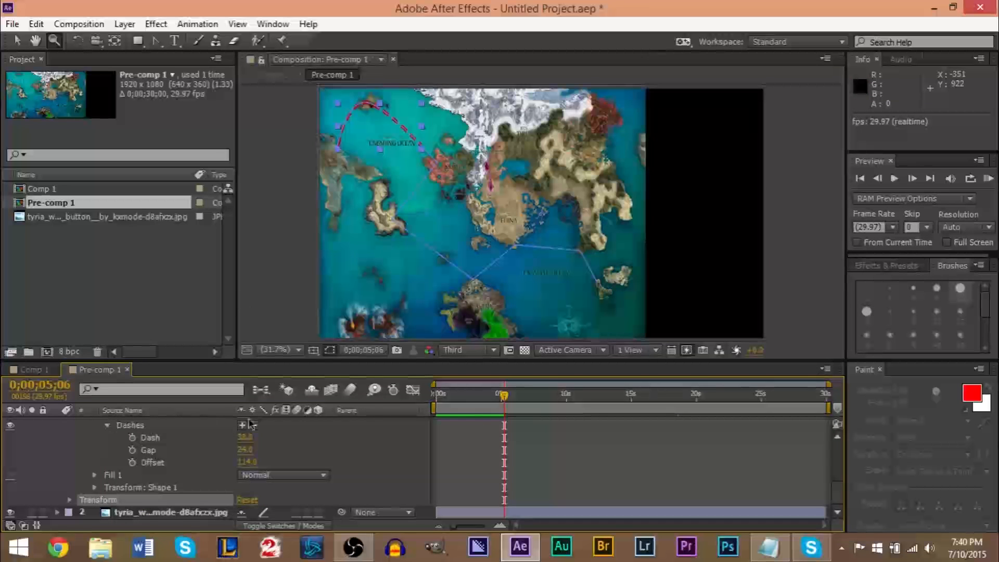
{"action": "left_click_drag", "start_coordinate": [839, 497], "coordinate": [841, 444]}
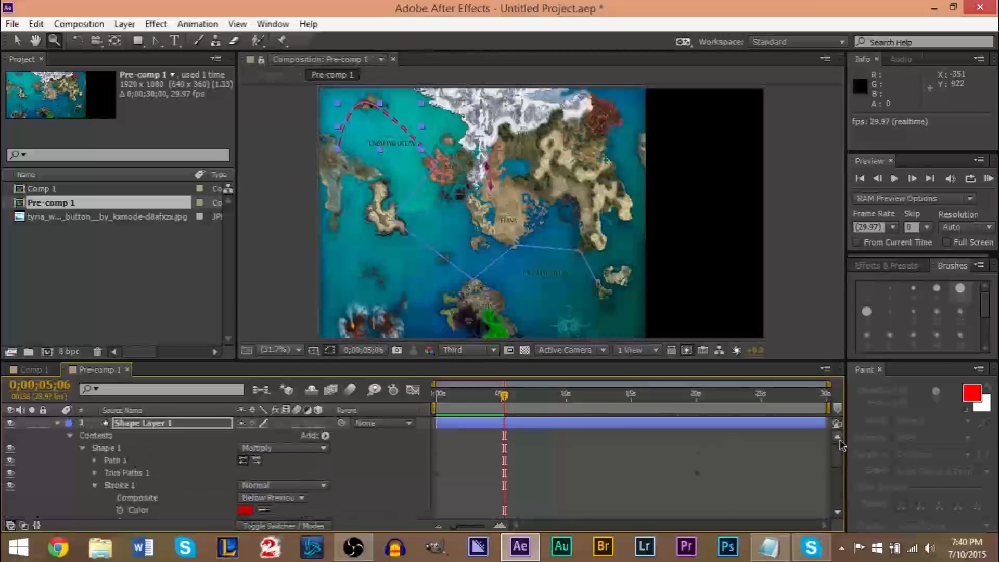
{"action": "left_click", "coordinate": [133, 426]}
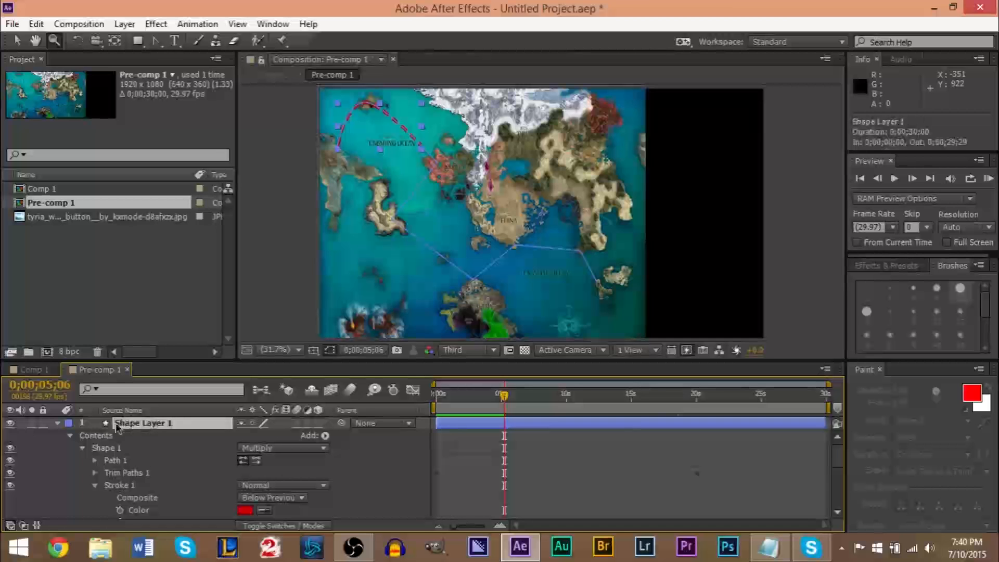
{"action": "left_click", "coordinate": [58, 423]}
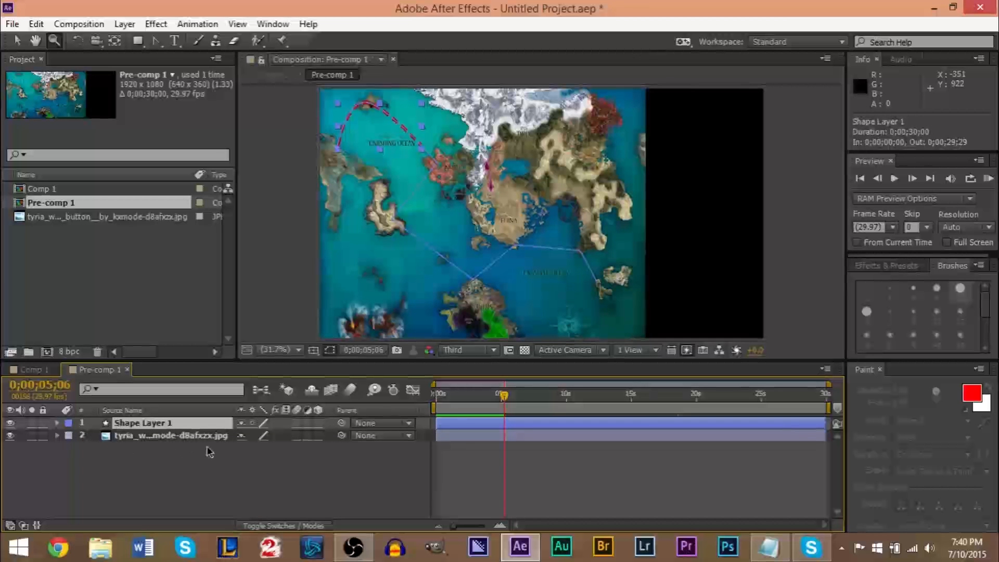
Step: Preview the route in Comp 1 up to 0;00;07;01 and compare it with the full map in Pre-comp 1
{"action": "left_click", "coordinate": [34, 370]}
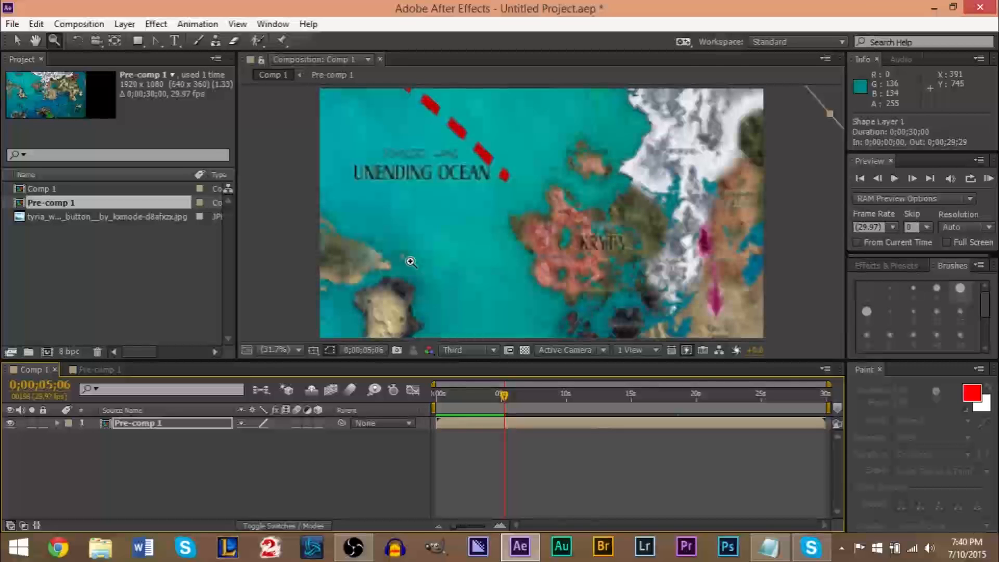
{"action": "key", "text": "space"}
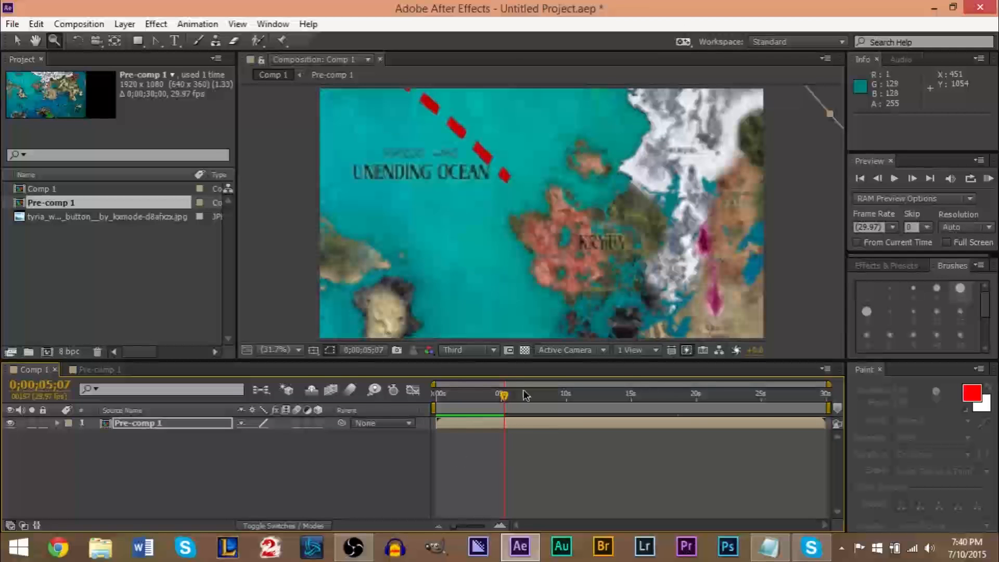
{"action": "left_click_drag", "start_coordinate": [504, 396], "coordinate": [528, 400]}
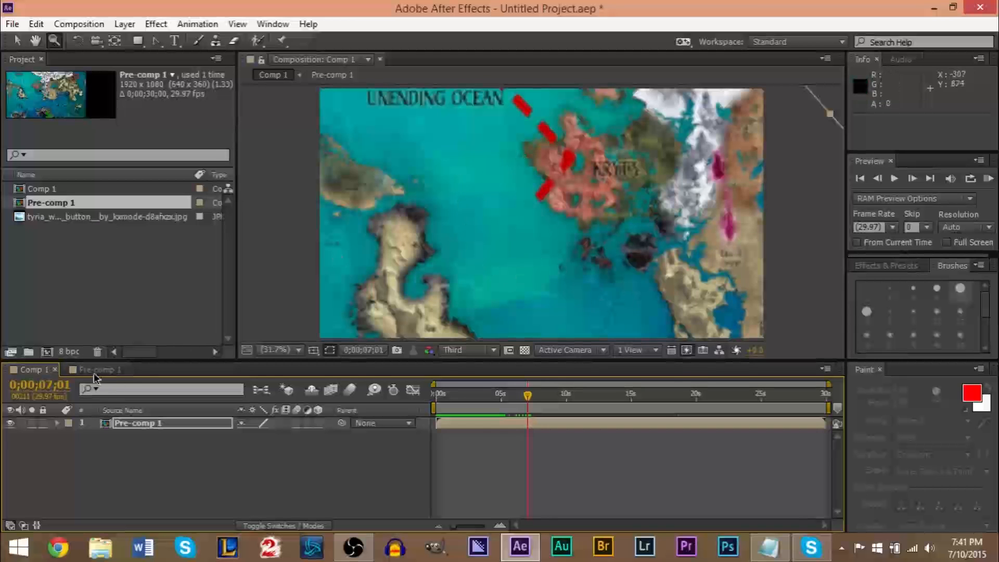
{"action": "double_click", "coordinate": [146, 423]}
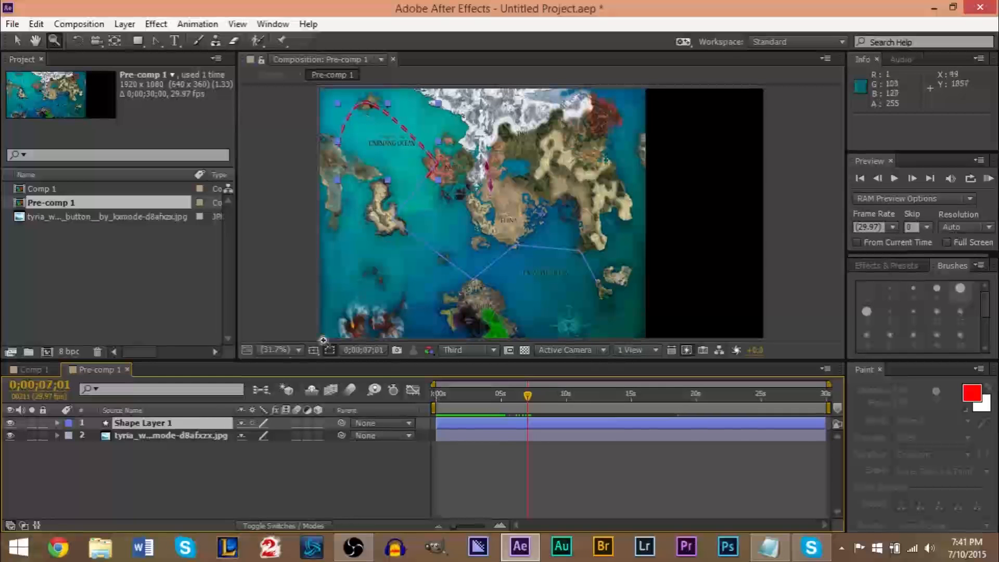
{"action": "left_click", "coordinate": [38, 371]}
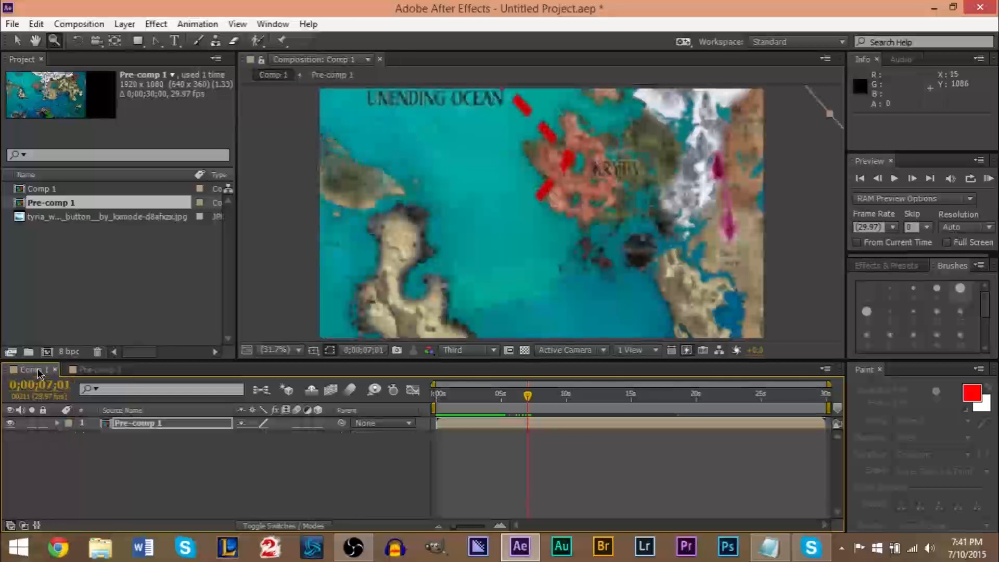